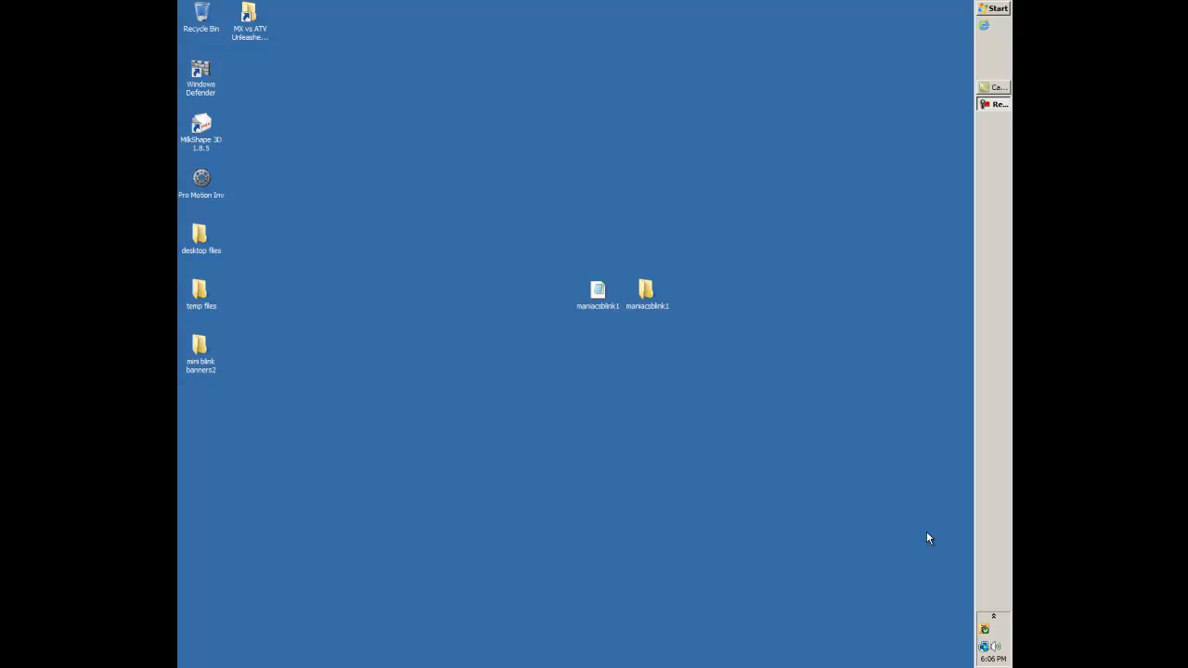
# Launch MilkShape 3D 1.8.5 from its desktop shortcut
pyautogui.click(204, 130)
pyautogui.rightClick(205, 132)
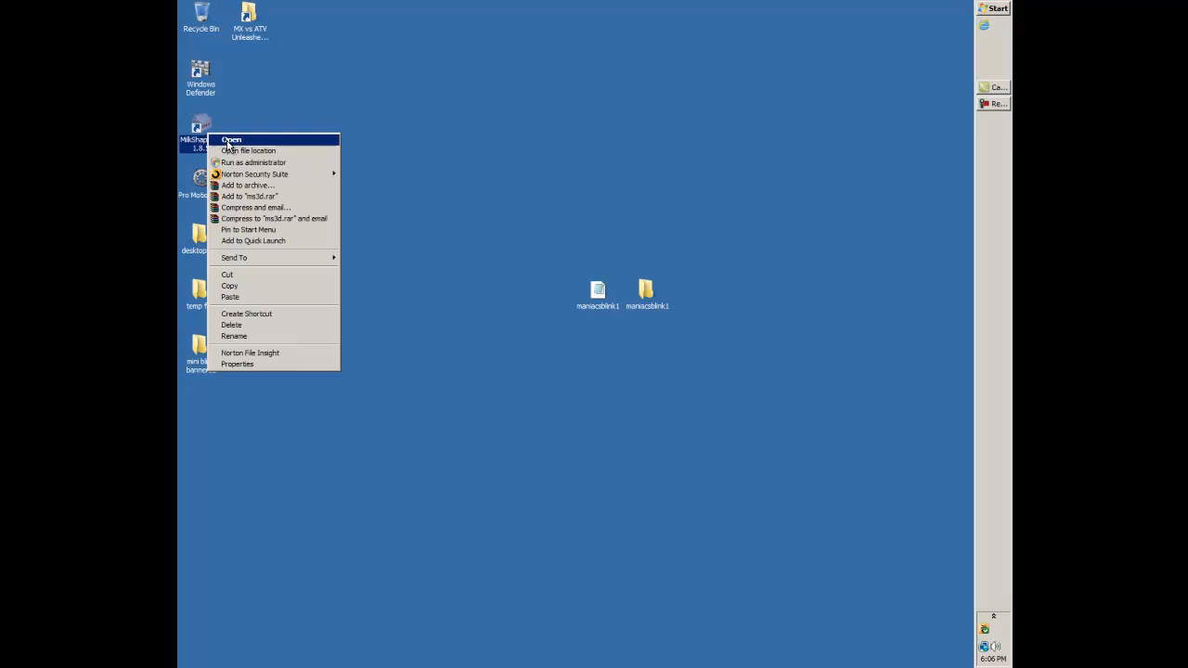
pyautogui.click(231, 147)
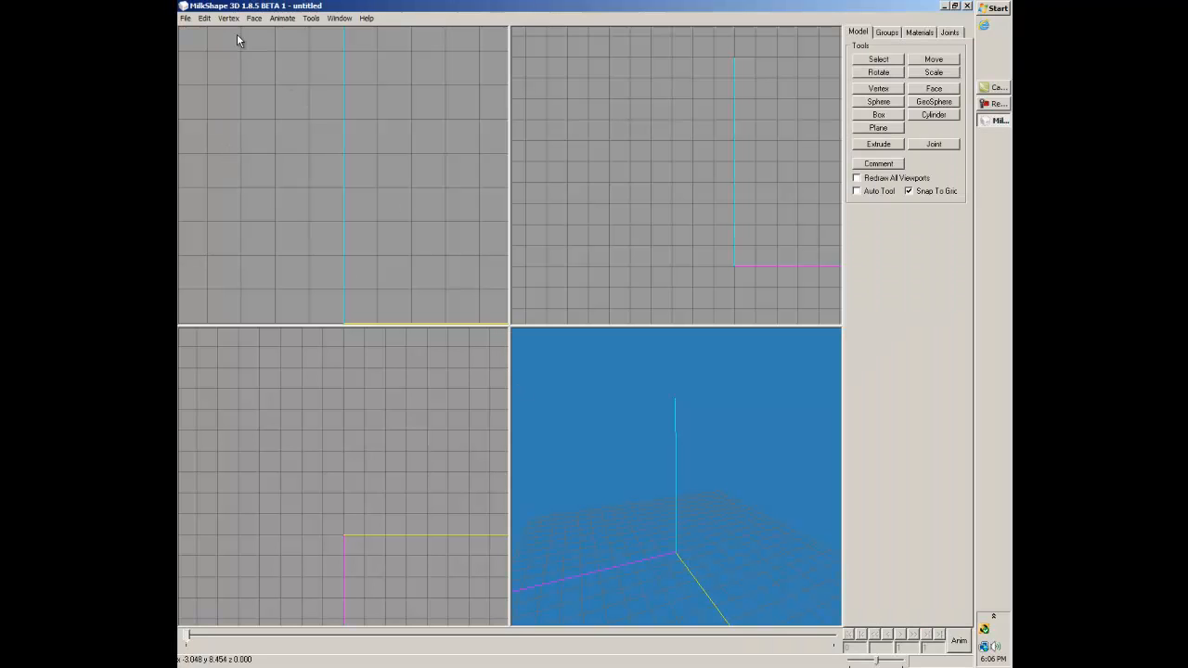
# Import maniacsblink1.dxg from the desktop with the OTHG MvA DXG importer, with meshes and materials on and bones off
pyautogui.click(185, 18)
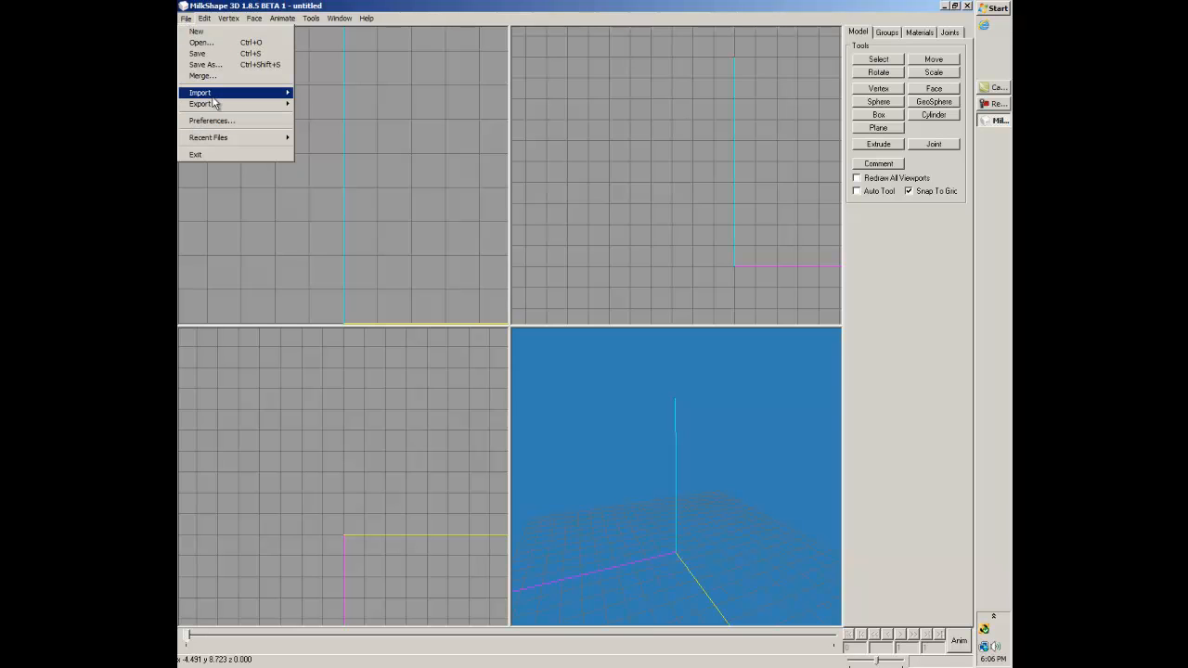
pyautogui.moveTo(213, 96)
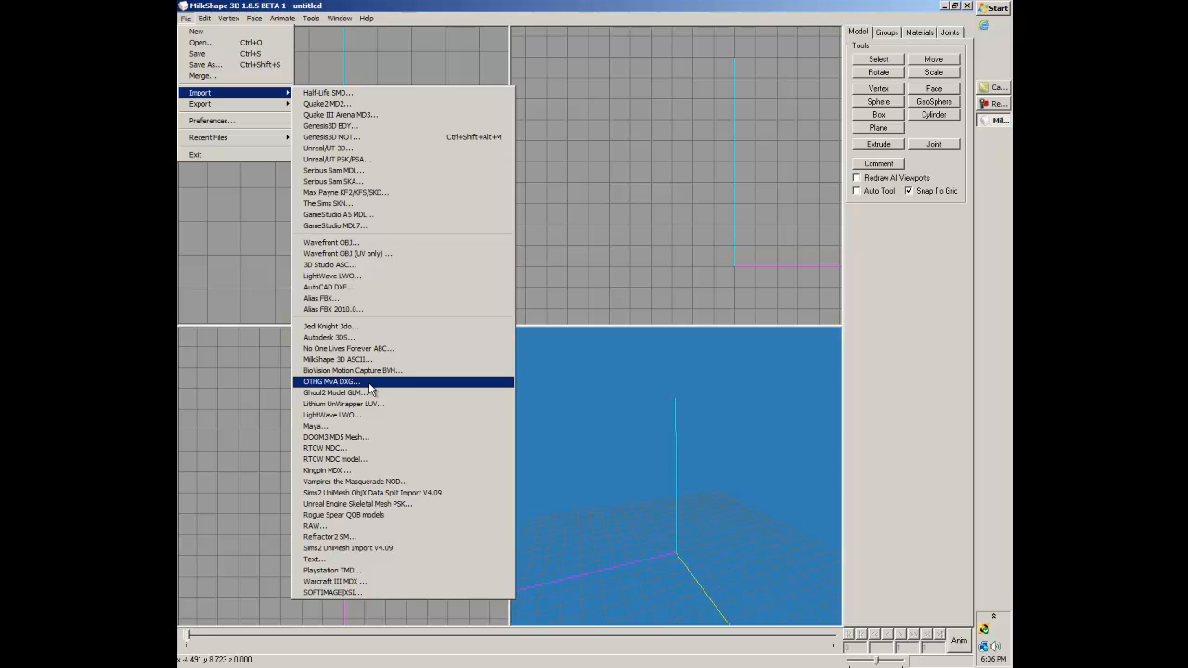
pyautogui.click(336, 383)
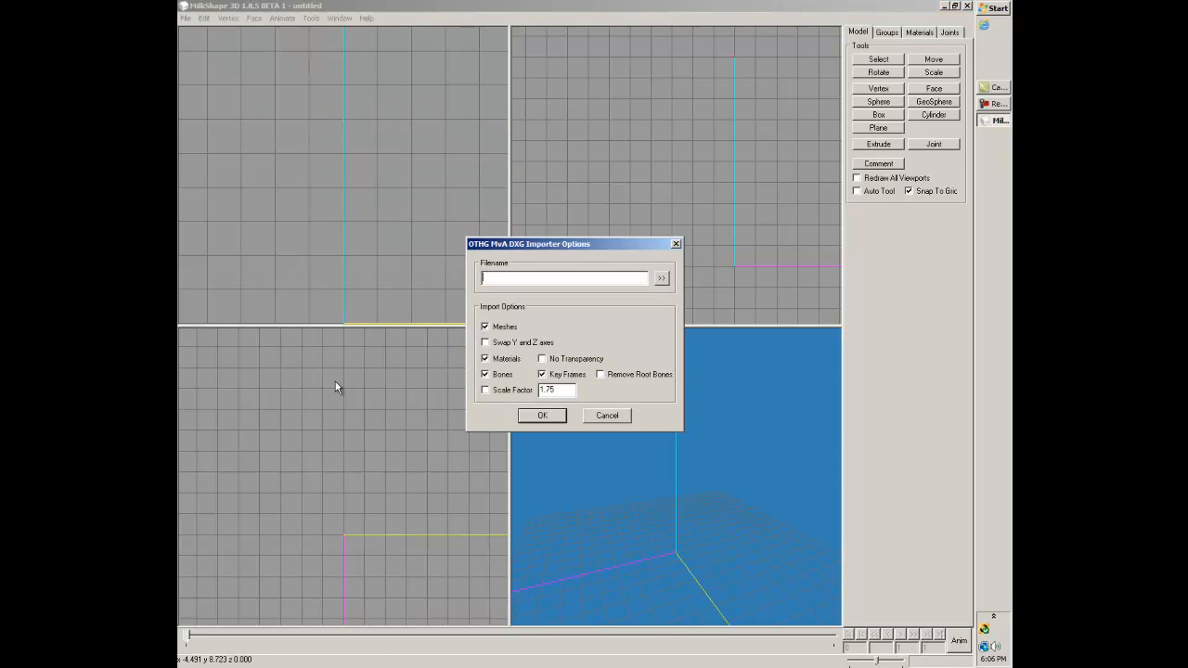
pyautogui.click(485, 374)
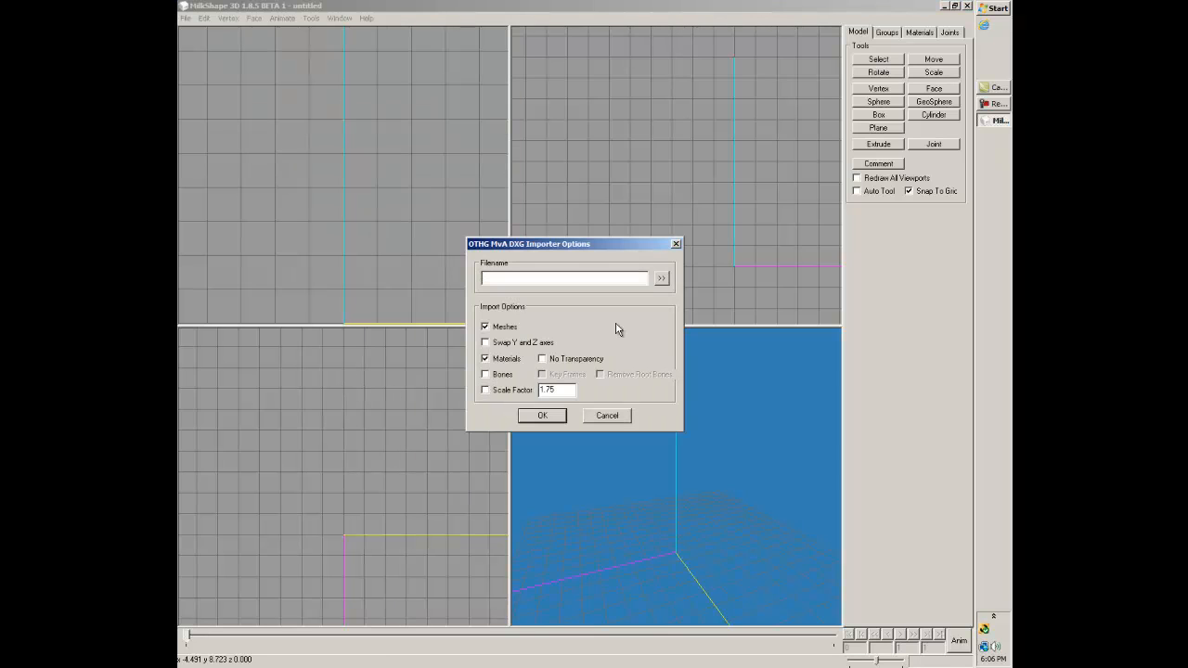
pyautogui.click(661, 278)
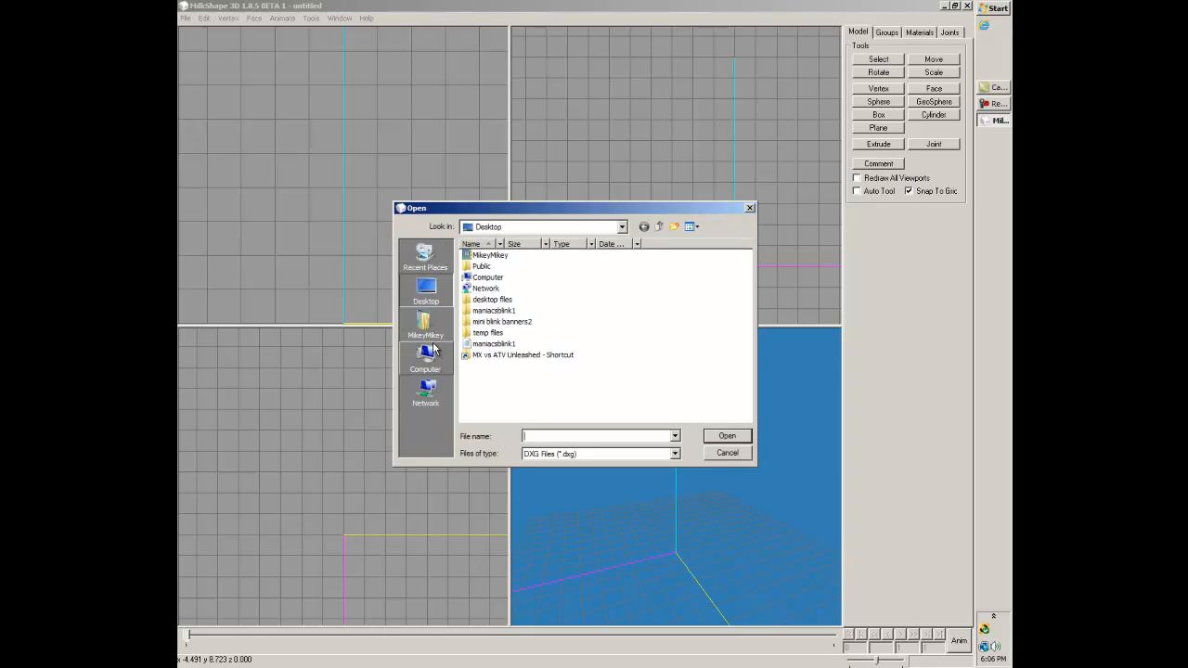
pyautogui.click(492, 344)
pyautogui.click(707, 434)
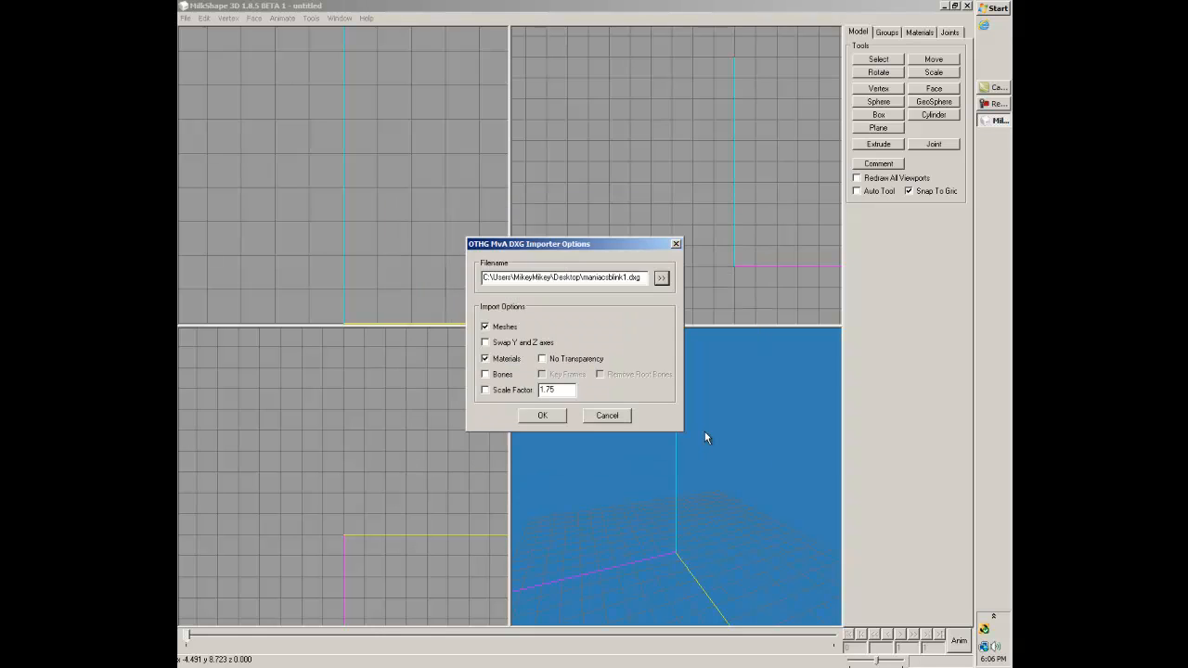
pyautogui.click(552, 420)
pyautogui.moveTo(636, 449); pyautogui.dragTo(676, 455)
# Inspect the imported banner's material, and check the maniacsblink1 desktop folder for its TGA texture
pyautogui.click(919, 32)
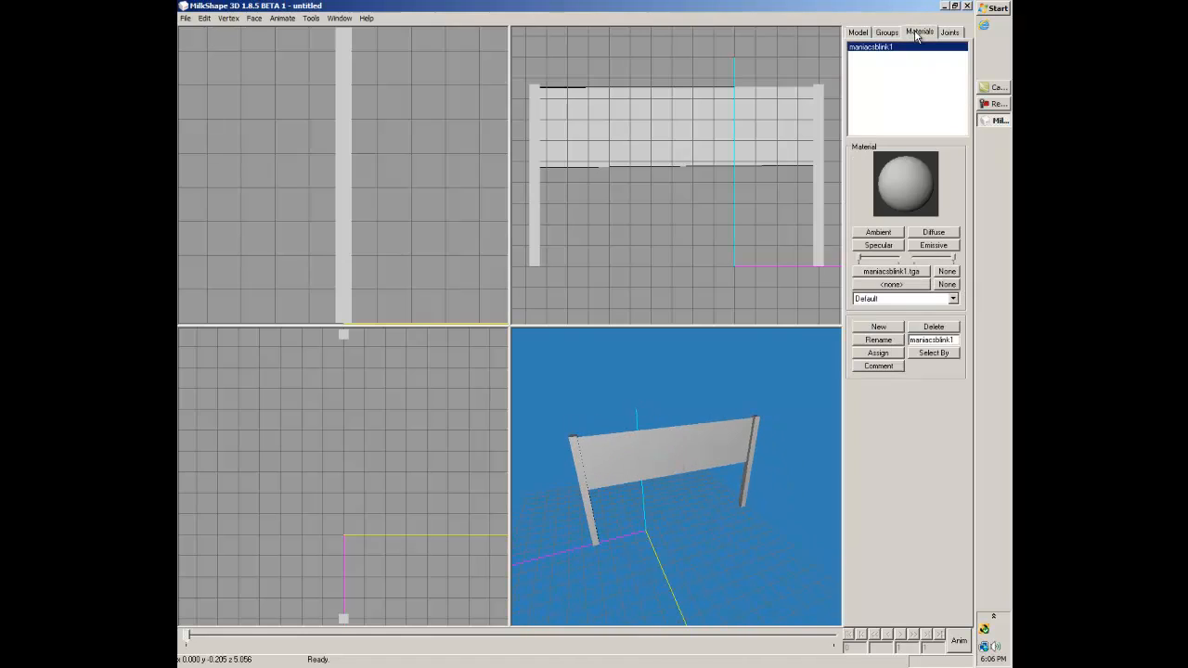
pyautogui.moveTo(670, 415)
pyautogui.mouseDown()
pyautogui.moveTo(700, 432)
pyautogui.moveTo(664, 423)
pyautogui.mouseUp()
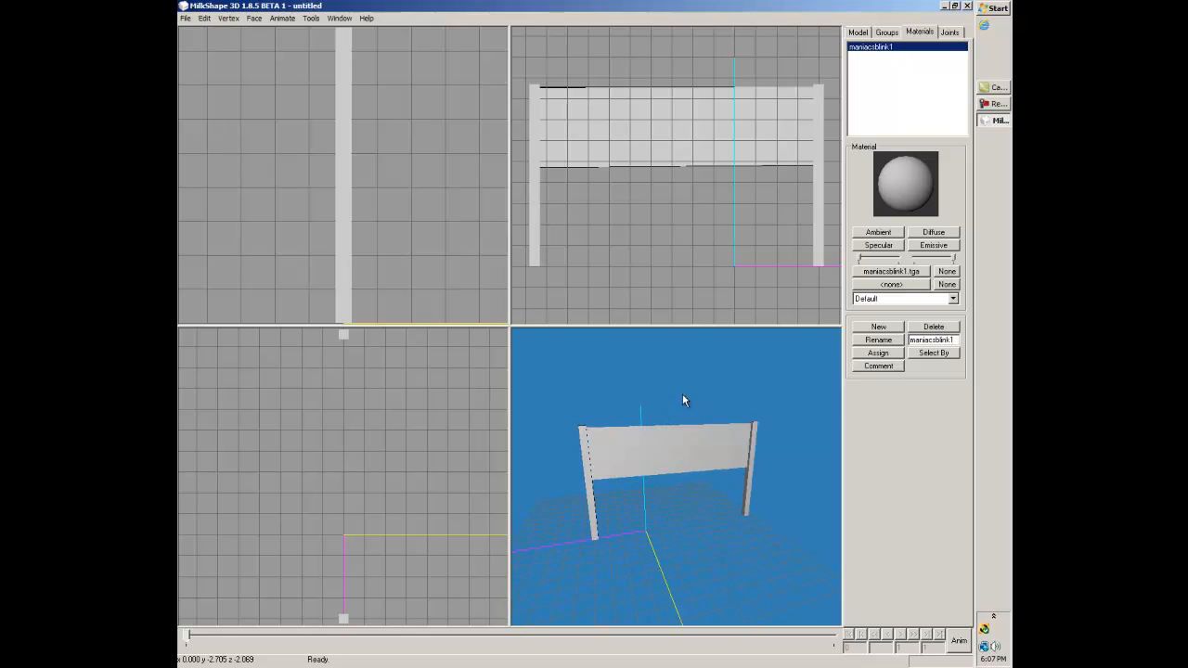
pyautogui.click(945, 6)
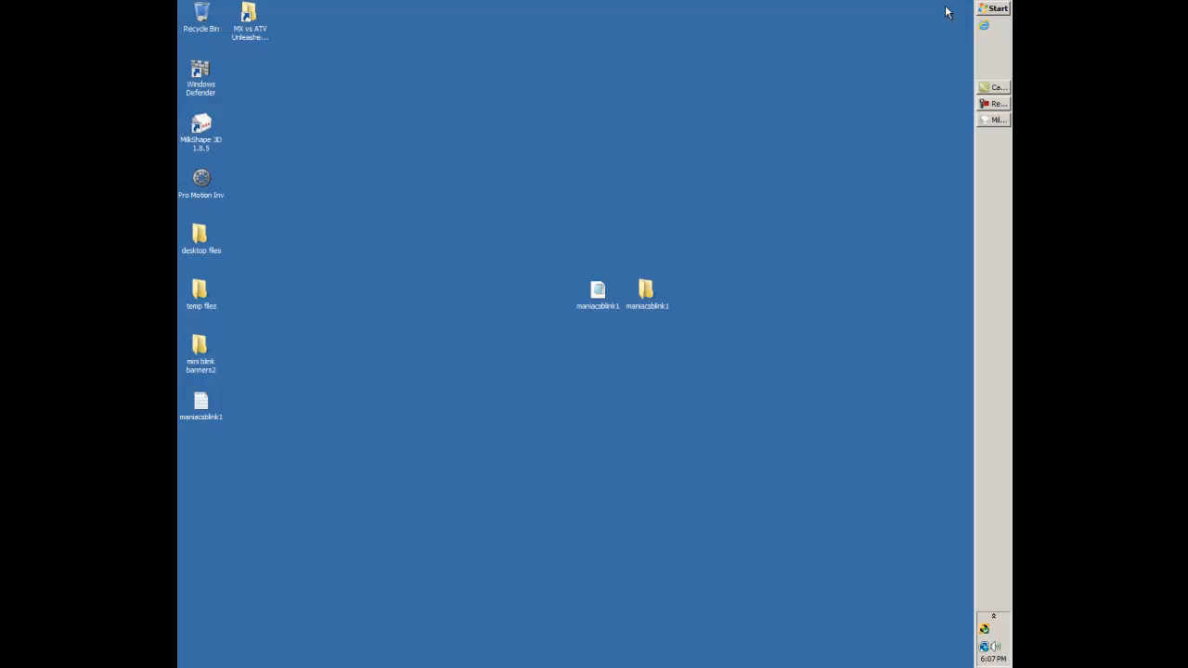
pyautogui.moveTo(640, 287); pyautogui.dragTo(646, 316)
pyautogui.doubleClick(647, 290)
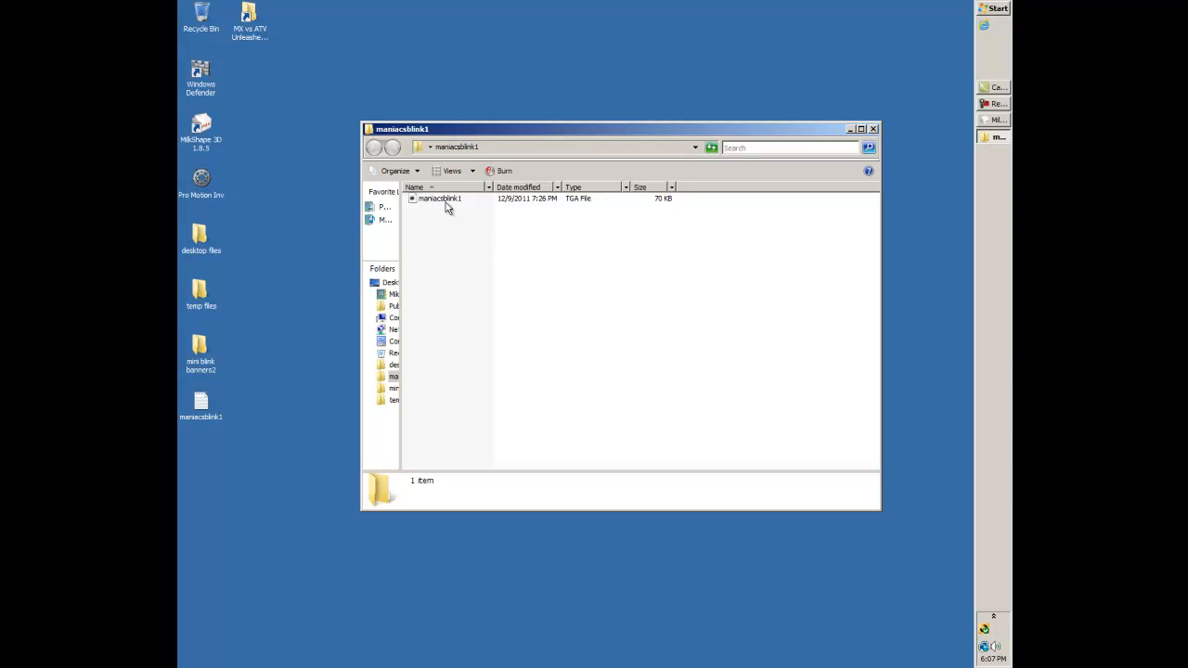
pyautogui.click(873, 129)
pyautogui.click(991, 123)
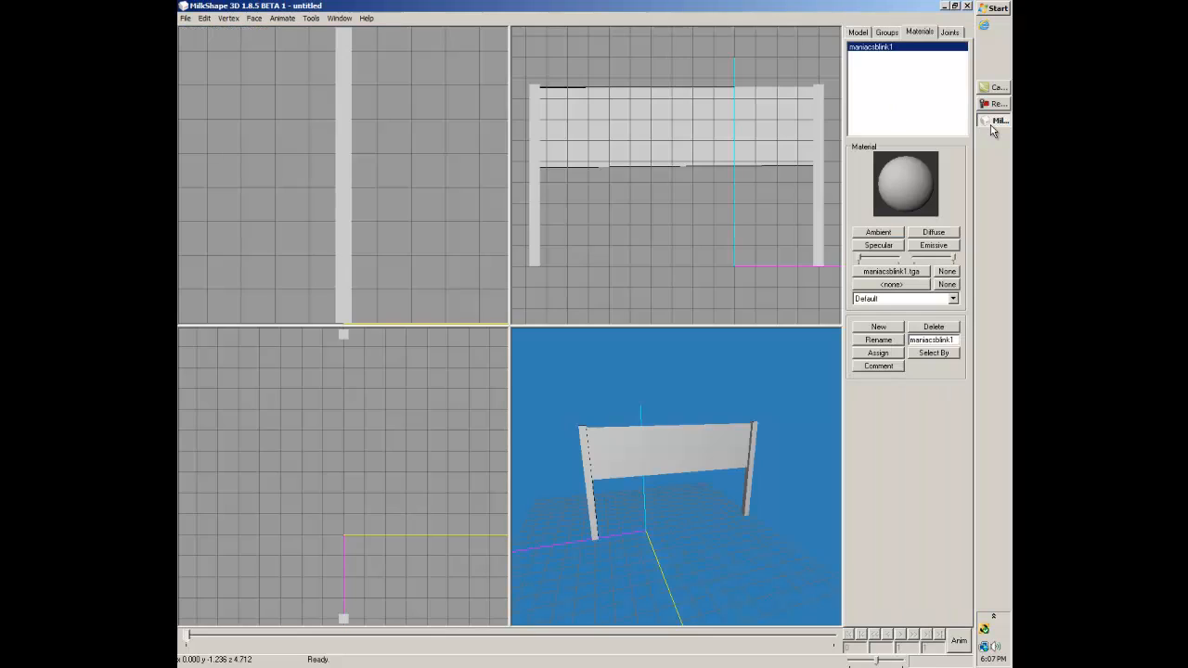
# Show the 3D view as wireframe and select all the banner's faces that use the maniacsblink1 material
pyautogui.rightClick(675, 454)
pyautogui.click(703, 171)
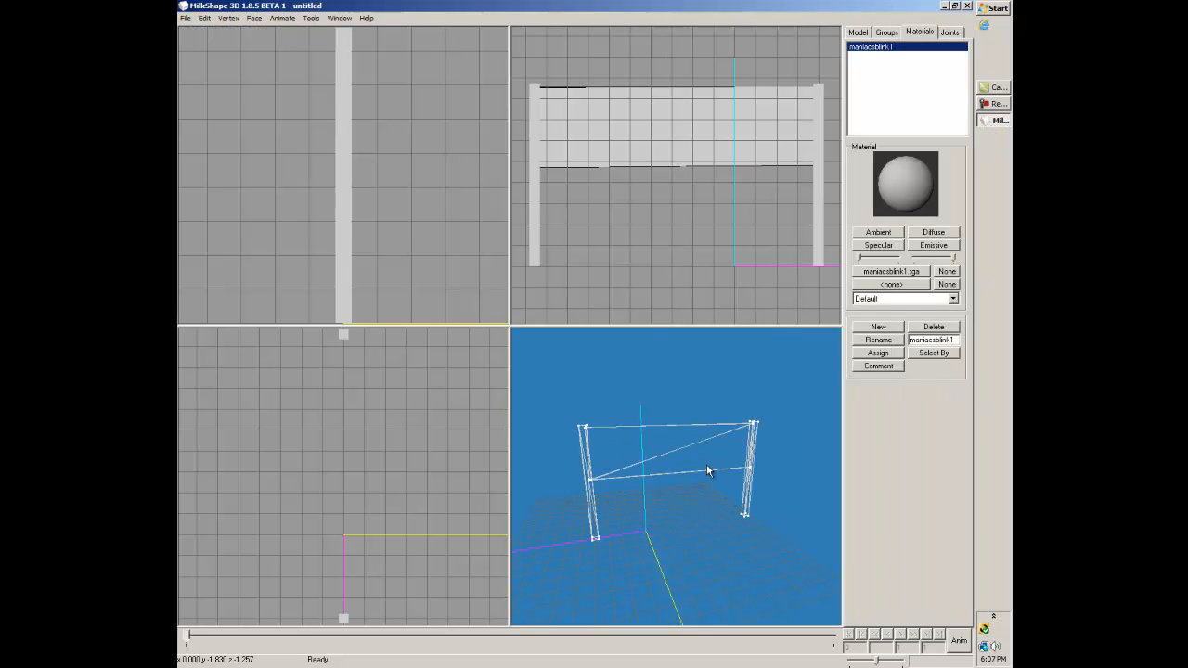
pyautogui.moveTo(707, 464); pyautogui.dragTo(647, 461)
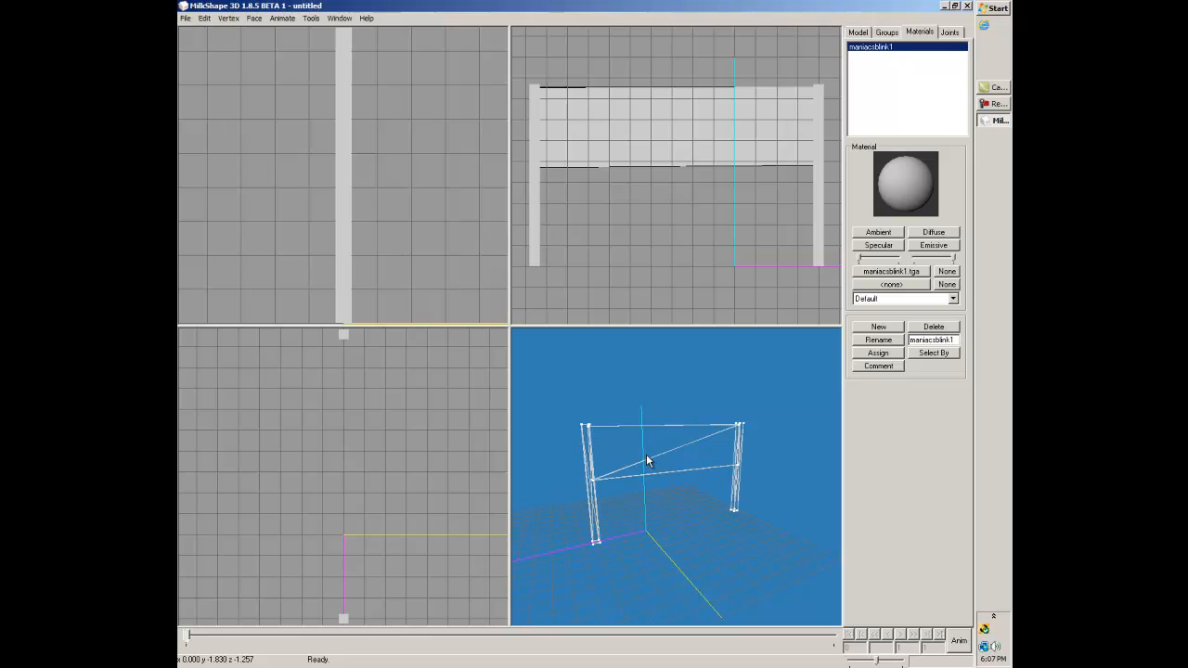
pyautogui.click(941, 358)
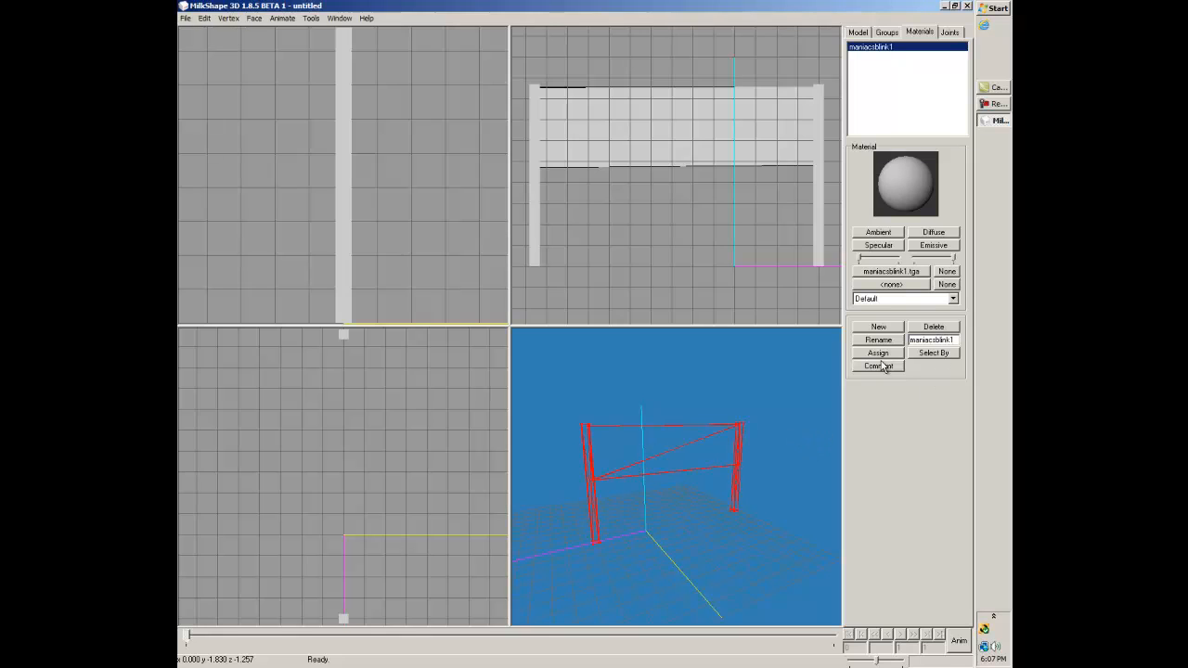
# Load the maniacsblink1 TGA file from the maniacsblink1 desktop folder as the material's texture
pyautogui.click(876, 274)
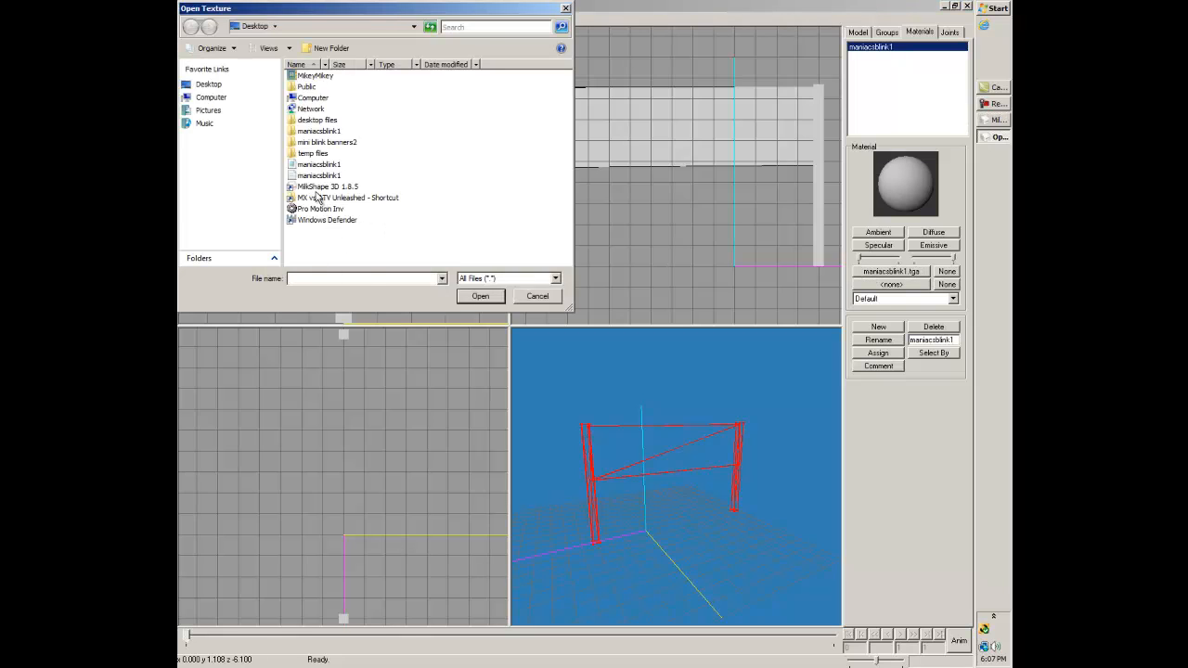
pyautogui.click(293, 133)
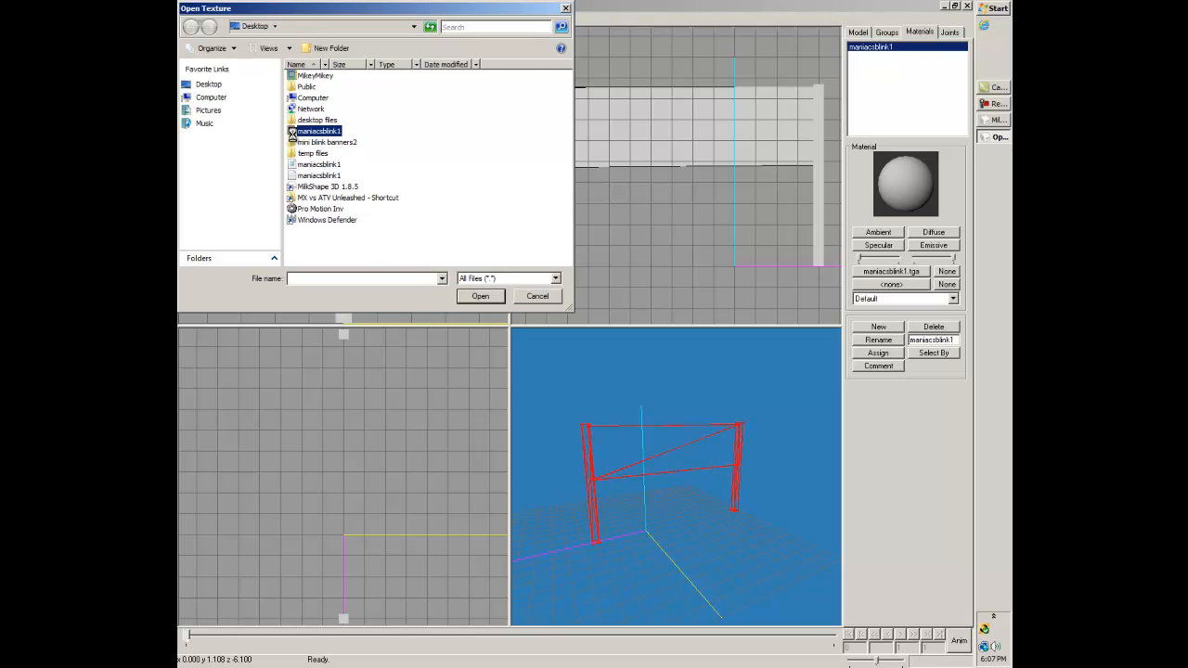
pyautogui.click(307, 75)
pyautogui.click(473, 299)
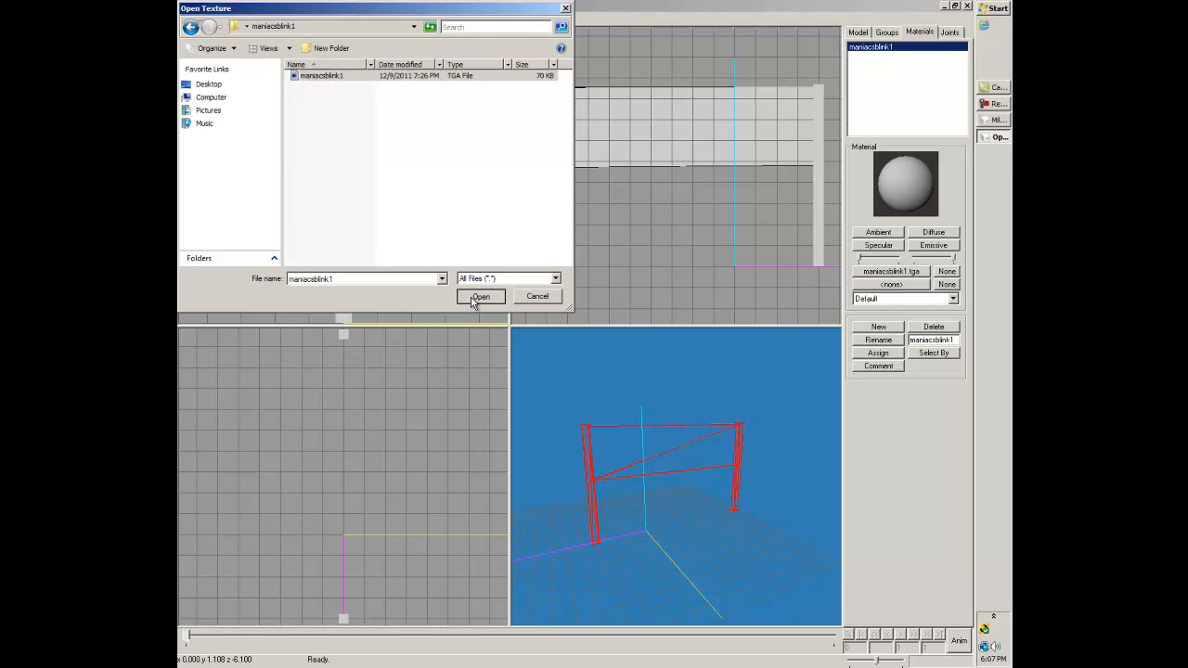
# Switch the 3D view to Textured display and review the banner and its assigned texture file
pyautogui.rightClick(684, 454)
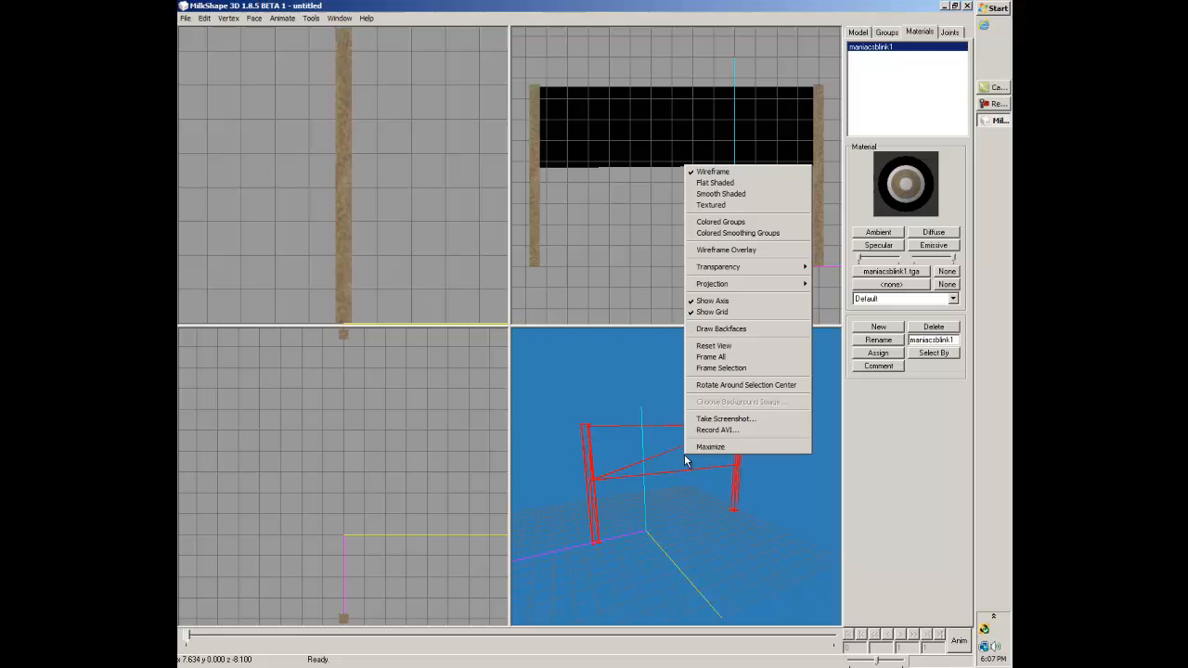
pyautogui.click(711, 204)
pyautogui.moveTo(702, 447)
pyautogui.mouseDown()
pyautogui.moveTo(638, 459)
pyautogui.moveTo(745, 451)
pyautogui.moveTo(690, 449)
pyautogui.mouseUp()
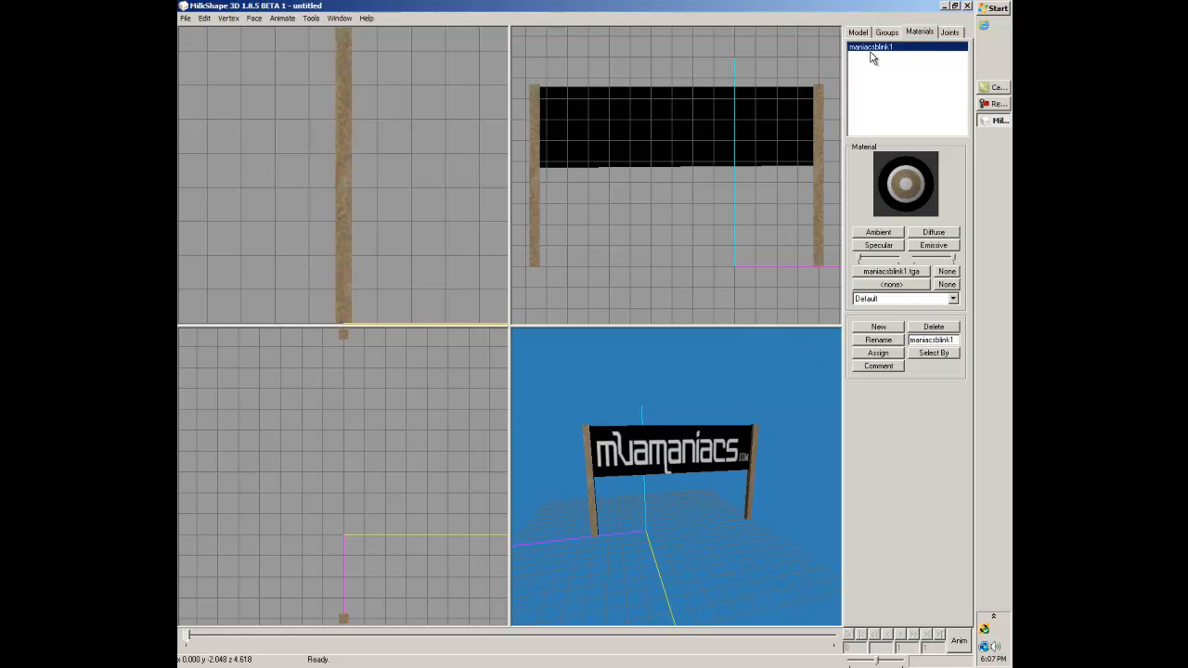
pyautogui.click(883, 271)
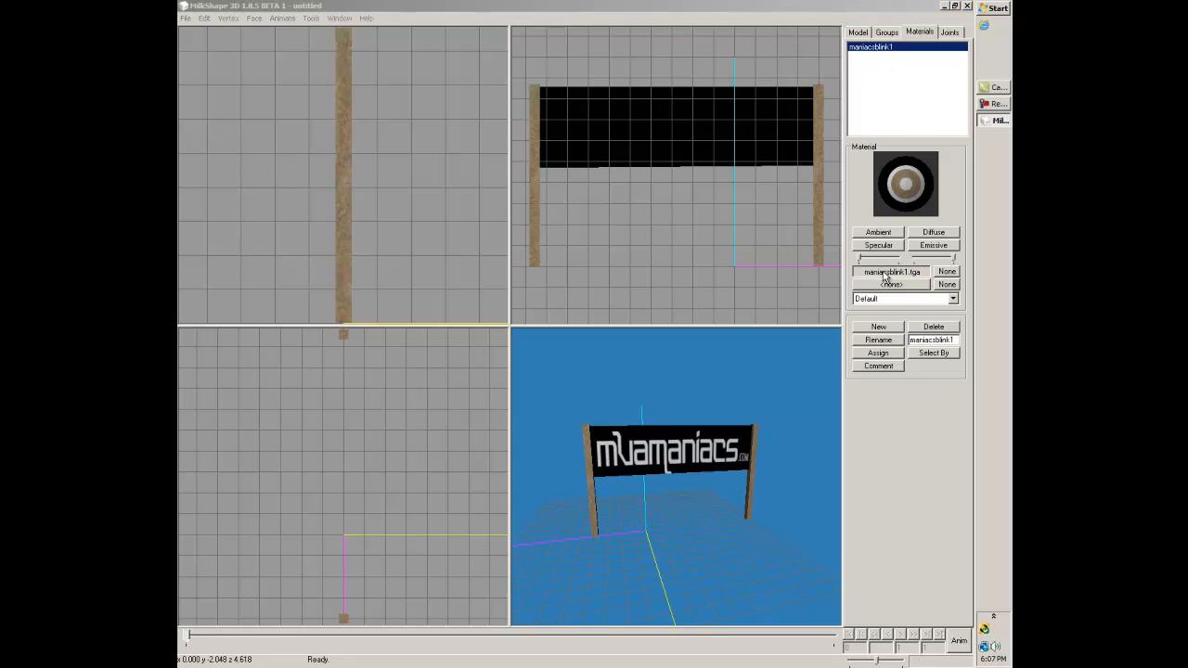
pyautogui.click(537, 296)
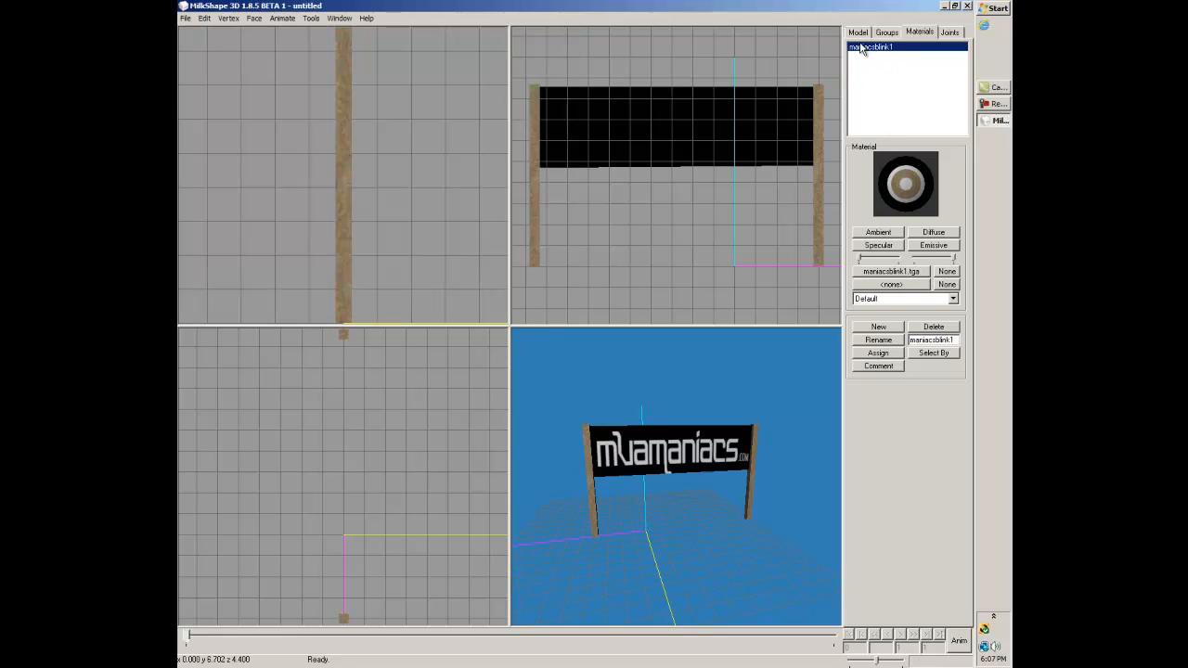
# Export the banner as an MCM2 SLT model named maniacsblink1 into the maniacsblink1 folder, using No Filter
pyautogui.click(186, 19)
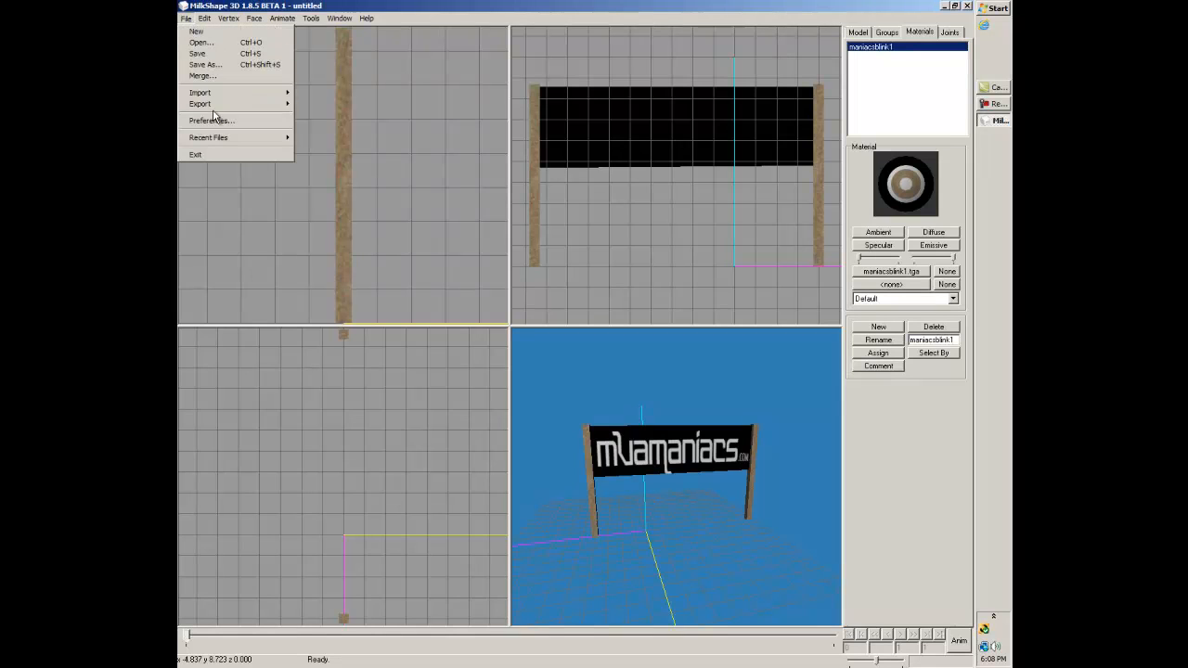
pyautogui.moveTo(216, 107)
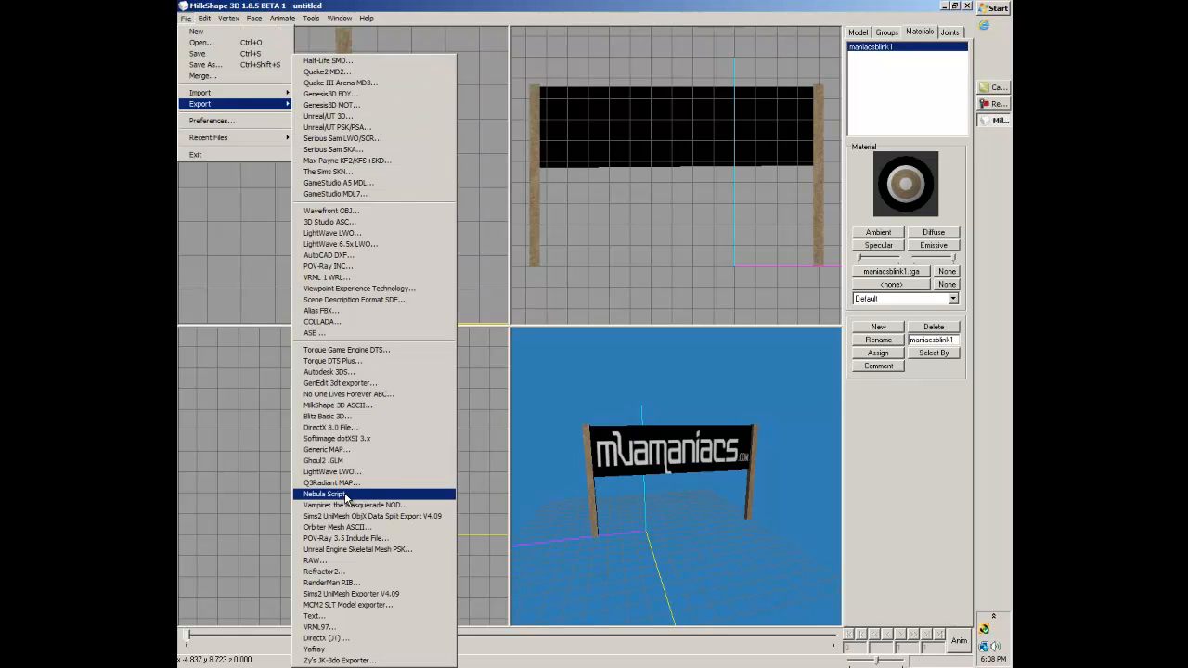
pyautogui.click(365, 605)
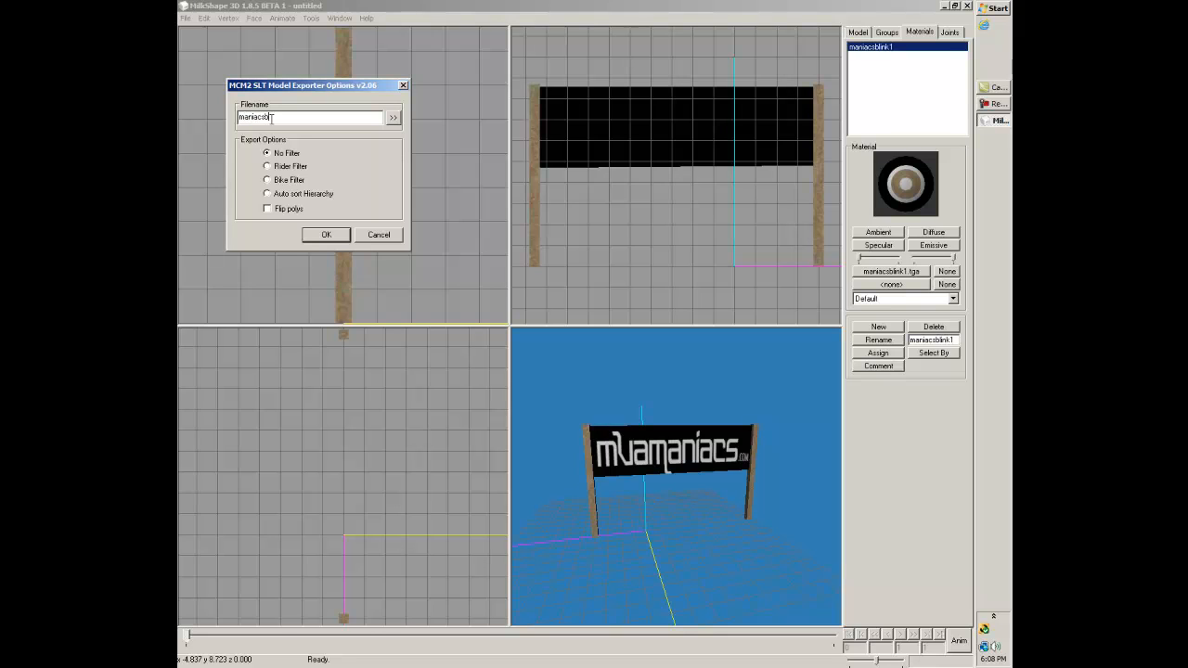
pyautogui.write('link1')
pyautogui.click(392, 117)
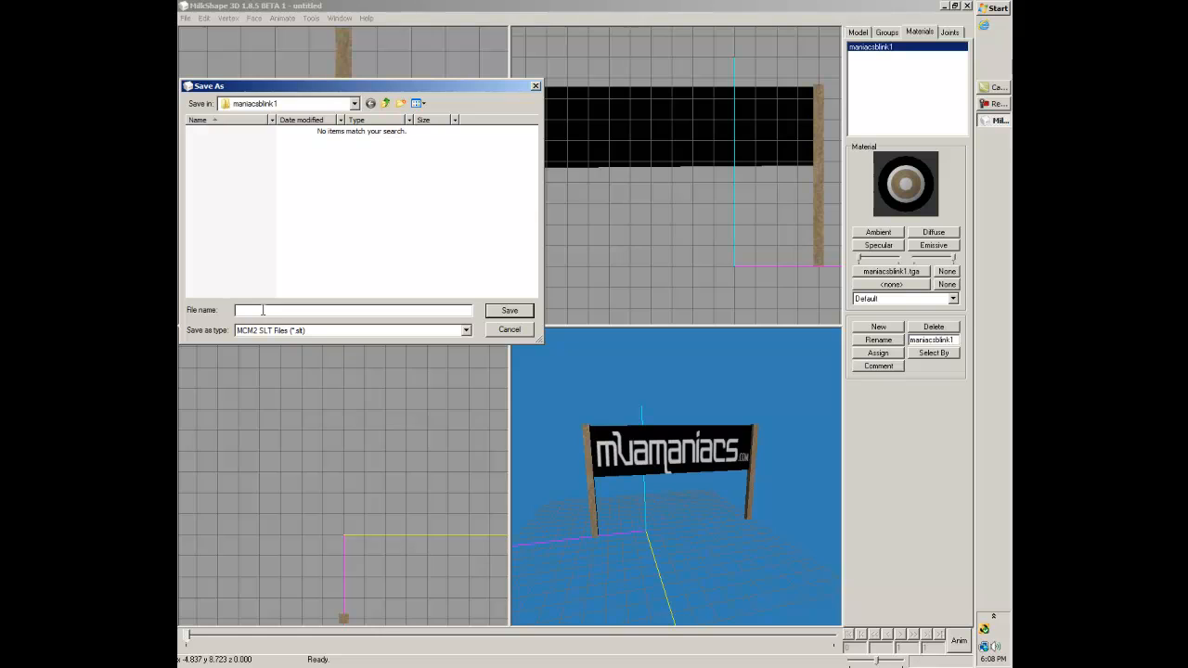
pyautogui.write('mania')
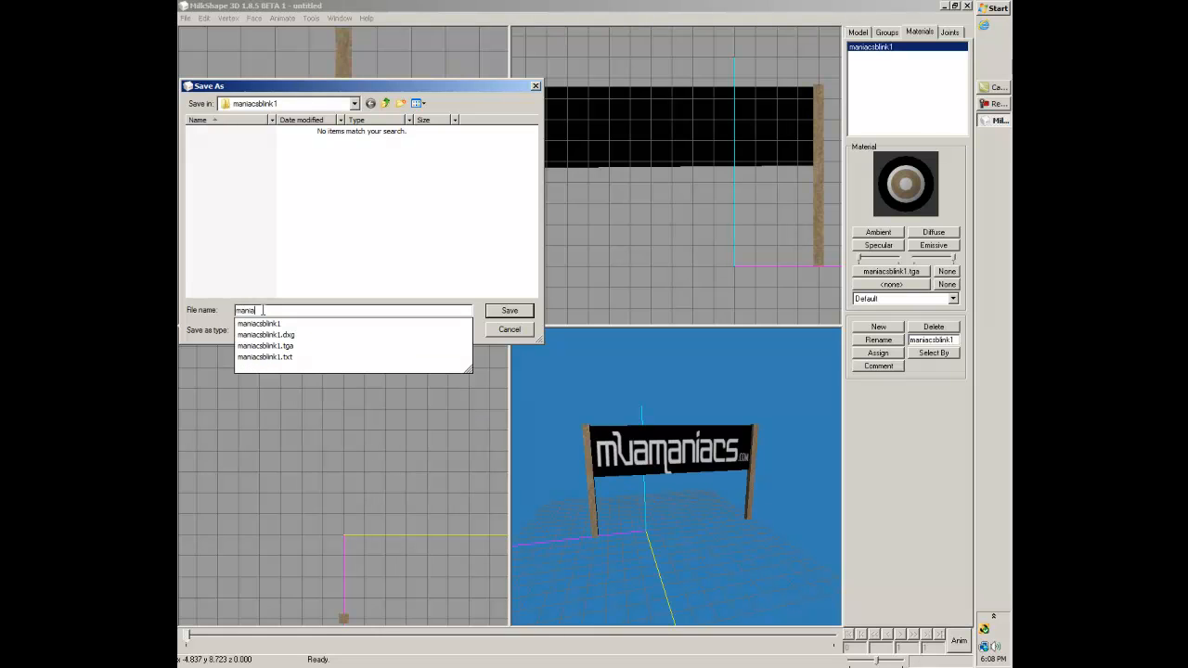
pyautogui.write('csblink1')
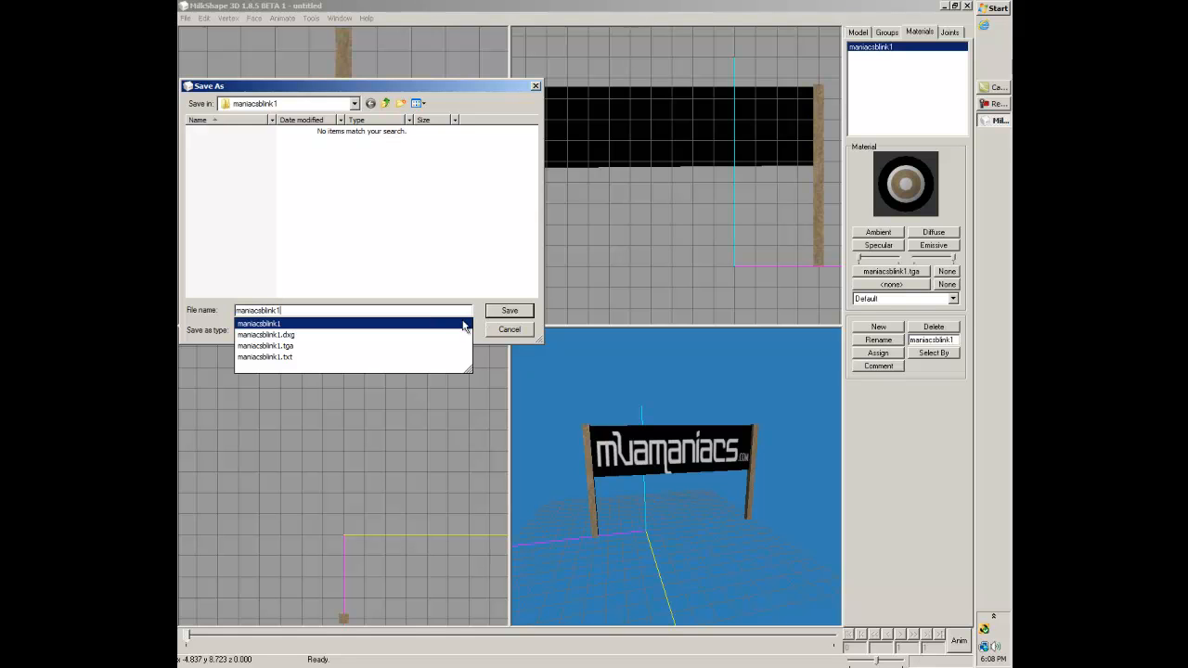
pyautogui.click(514, 311)
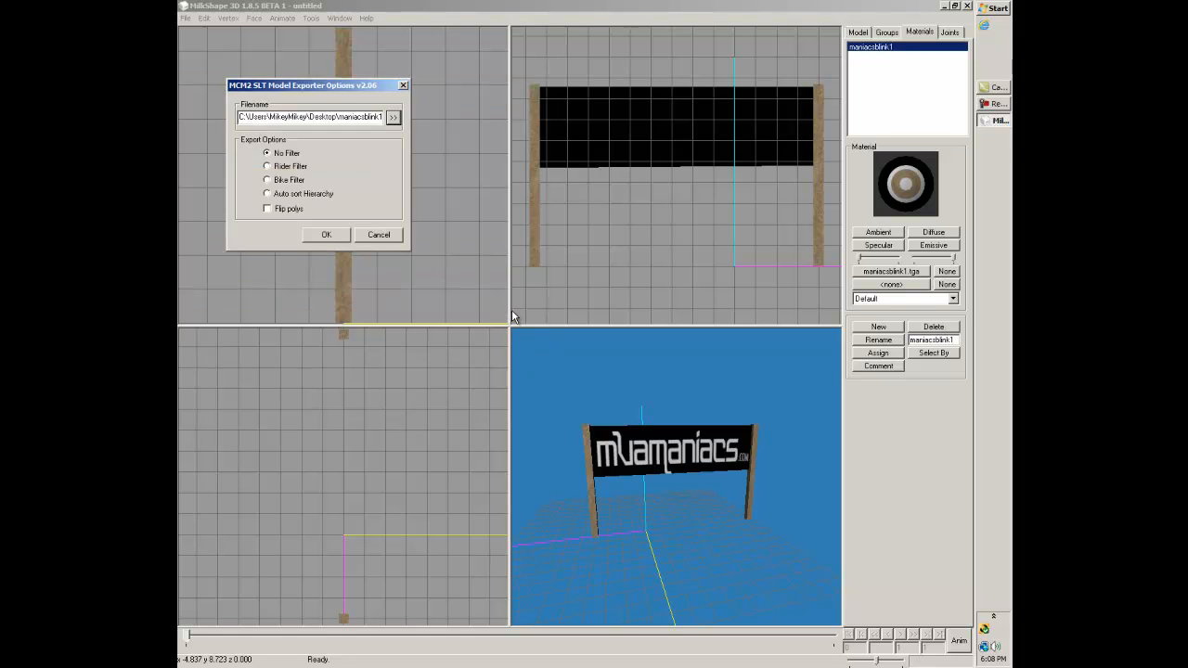
pyautogui.click(330, 235)
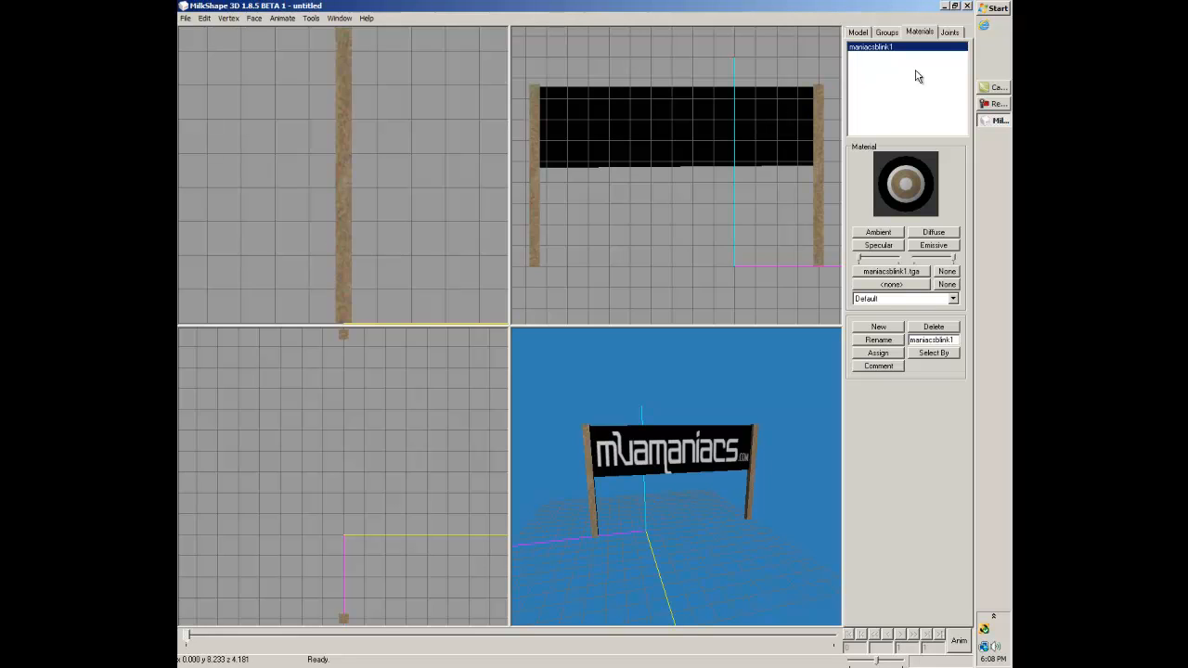
# Check the maniacsblink1 desktop folder for the exported SLT file, and close the folder
pyautogui.click(944, 7)
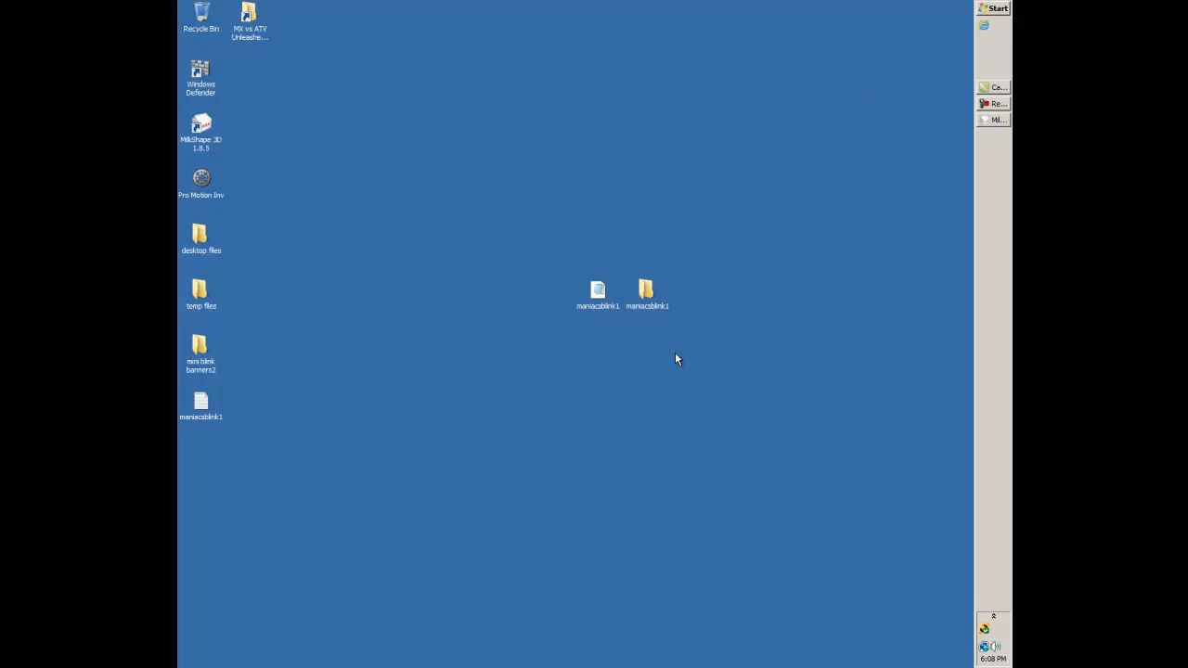
pyautogui.doubleClick(645, 290)
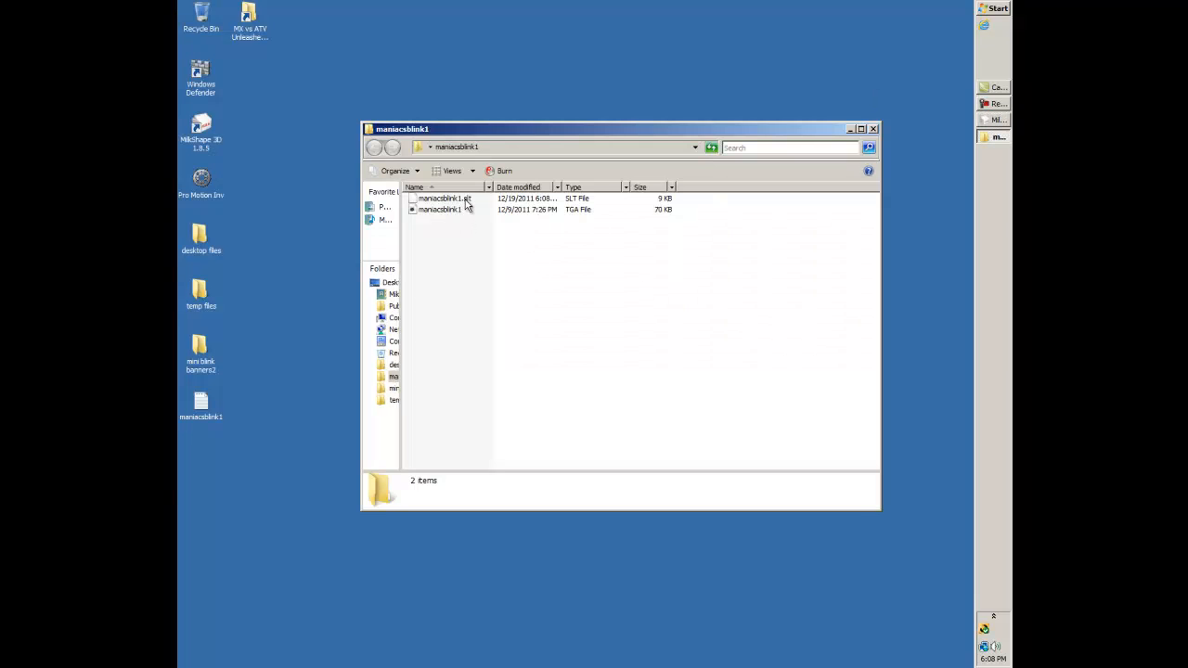
pyautogui.click(413, 199)
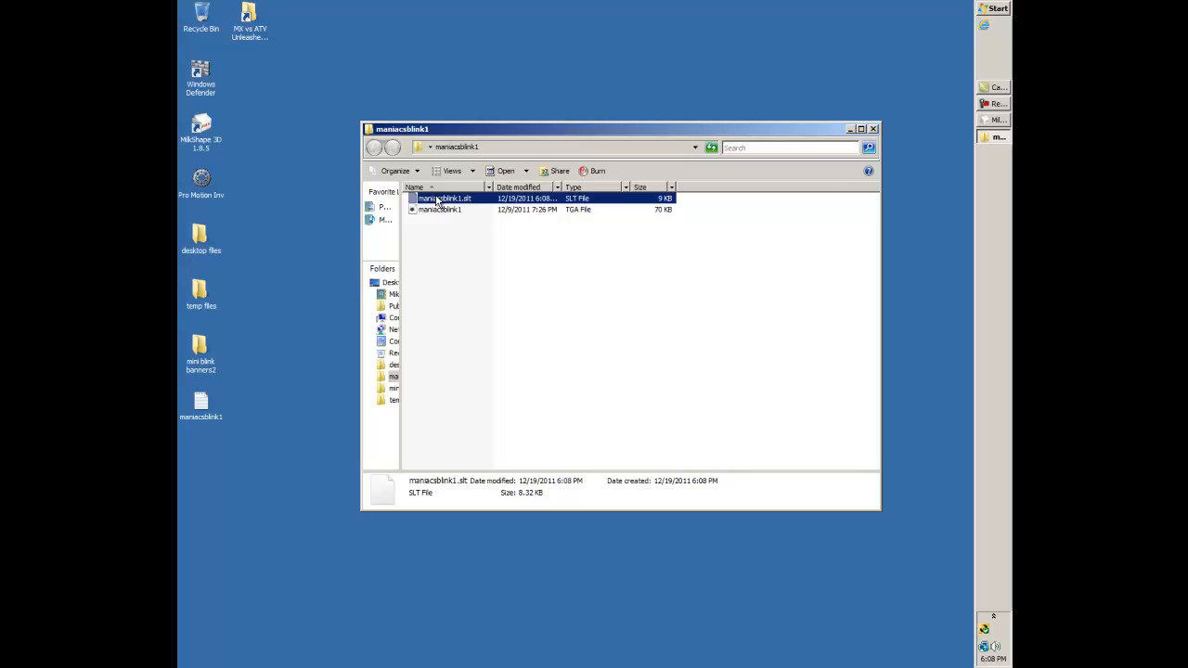
pyautogui.click(873, 129)
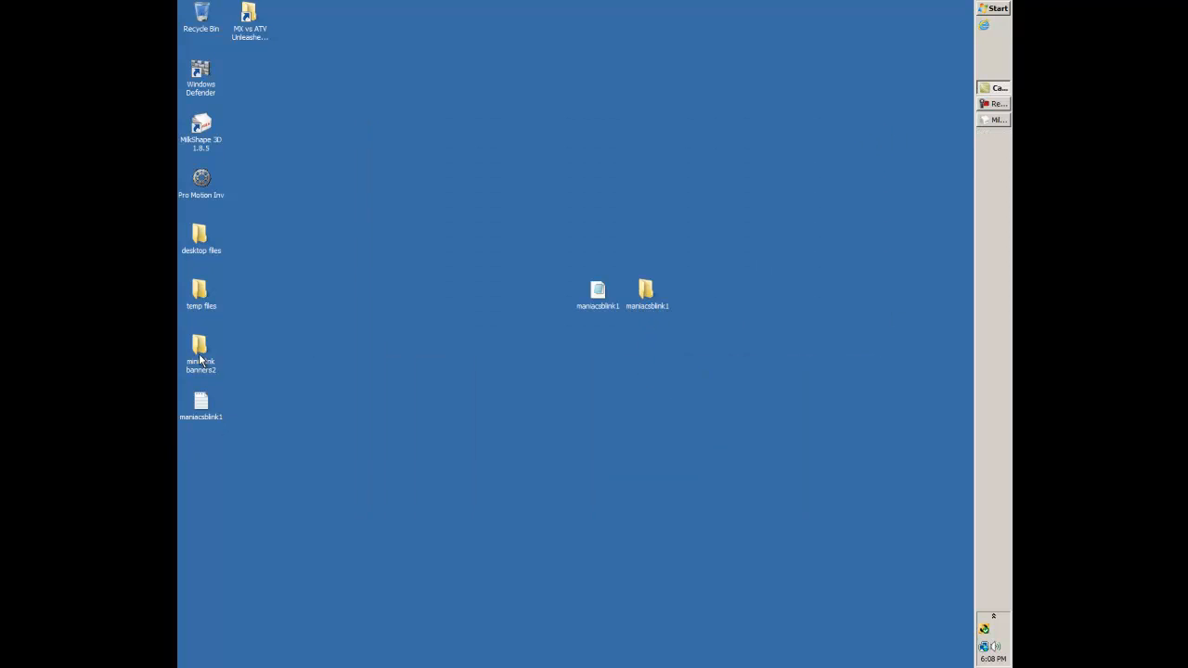
# Move the mini blink banners2 folder near the maniacsblink1 folder on the desktop and check the SLT and TGA files inside it
pyautogui.moveTo(201, 353); pyautogui.dragTo(594, 181)
pyautogui.doubleClick(595, 181)
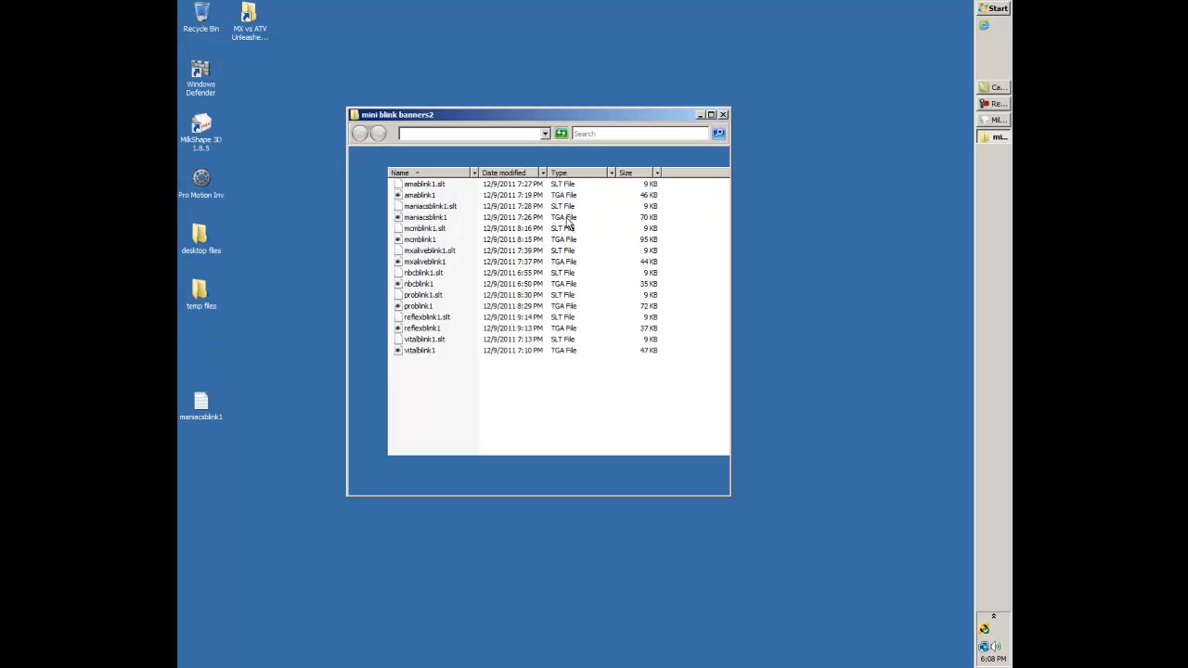
pyautogui.click(723, 115)
pyautogui.moveTo(595, 183); pyautogui.dragTo(694, 238)
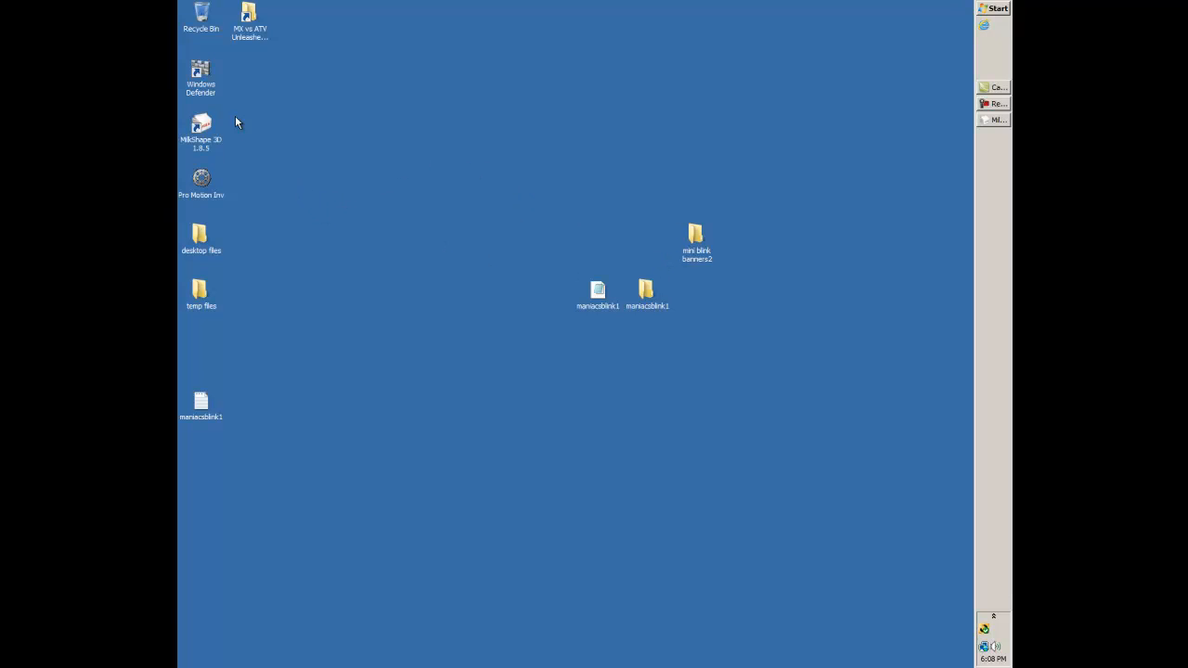
# Launch the SLTtoDXG converter from the MX vs ATV Unleashed folder and maximize its window
pyautogui.doubleClick(249, 18)
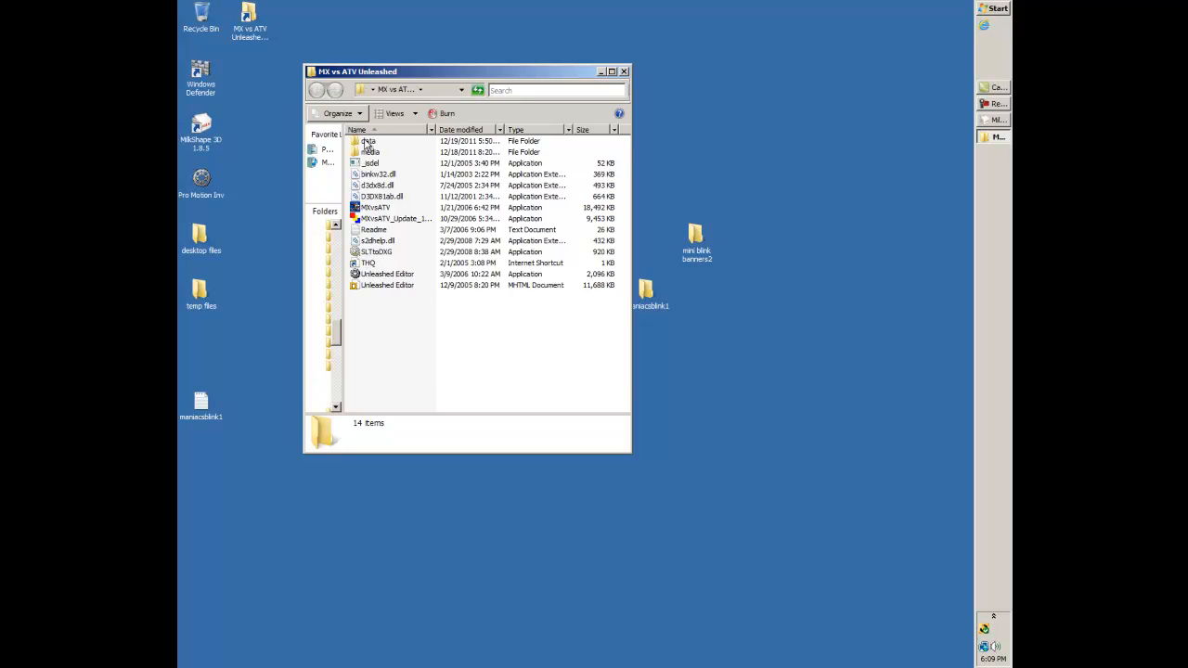
pyautogui.click(357, 254)
pyautogui.doubleClick(358, 253)
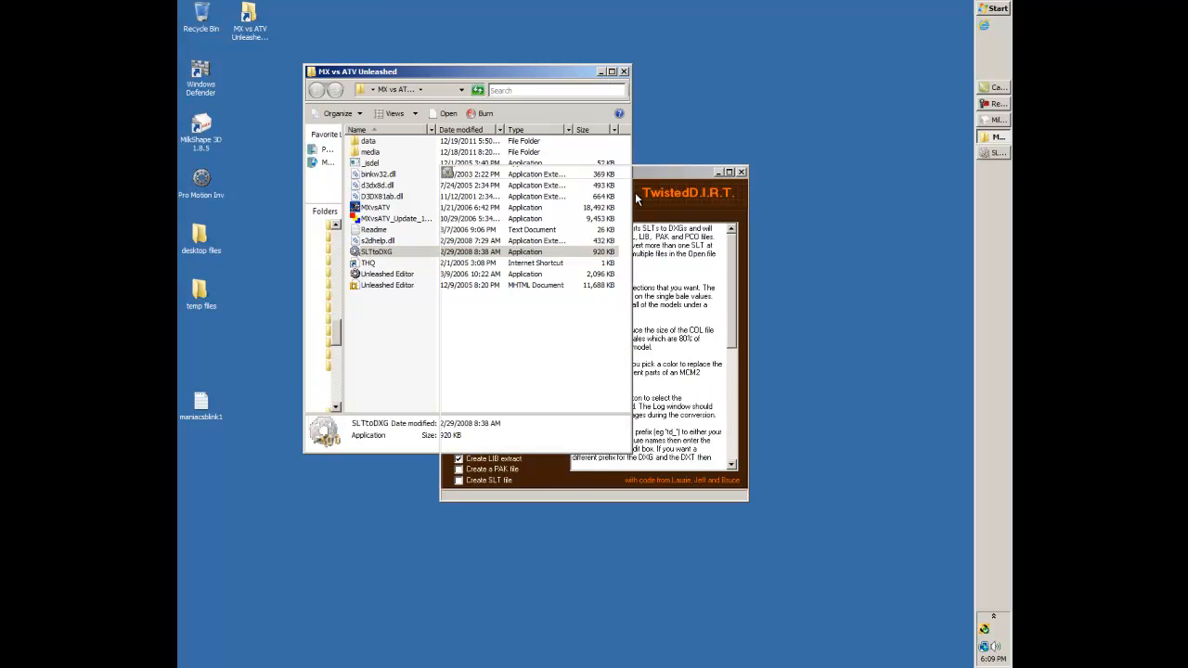
pyautogui.click(601, 71)
pyautogui.moveTo(624, 170); pyautogui.dragTo(673, 170)
pyautogui.doubleClick(672, 170)
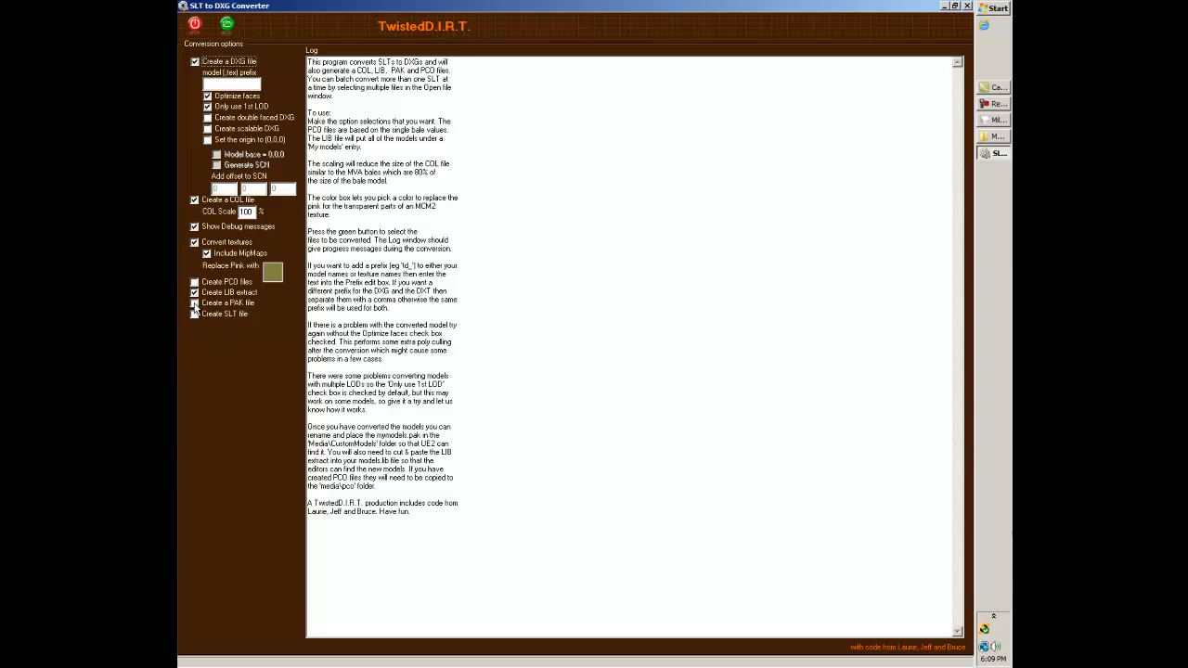
# Enable PAK file creation and convert all the SLT models in the mini blink banners2 desktop folder
pyautogui.click(195, 304)
pyautogui.click(229, 28)
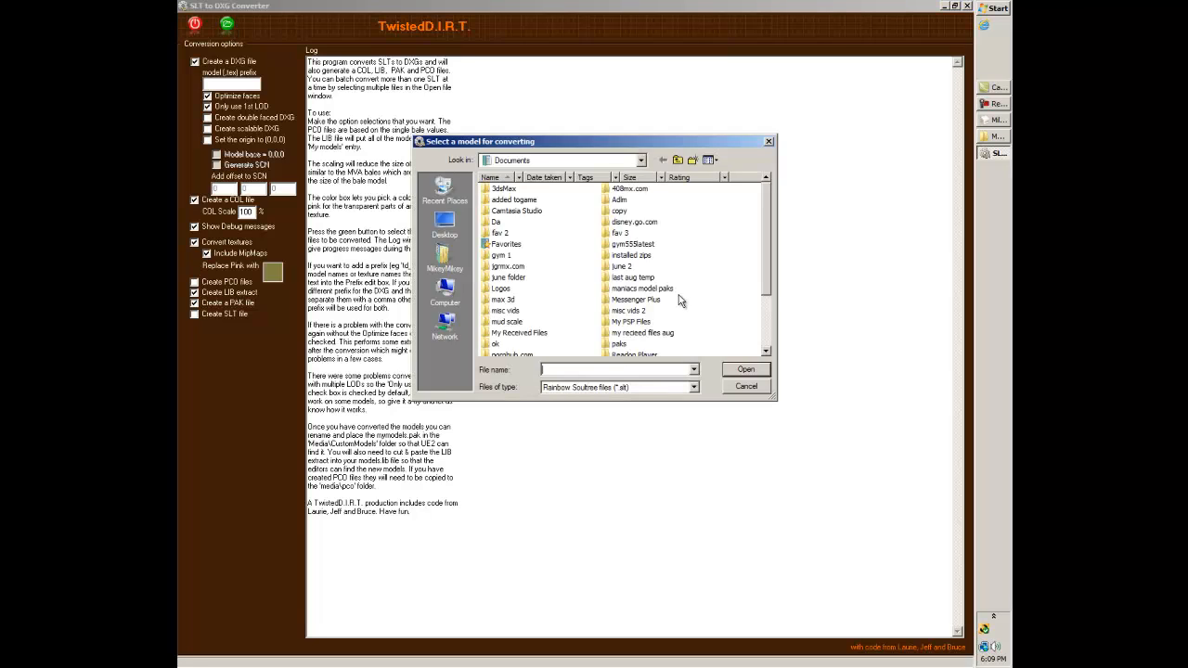
pyautogui.click(449, 234)
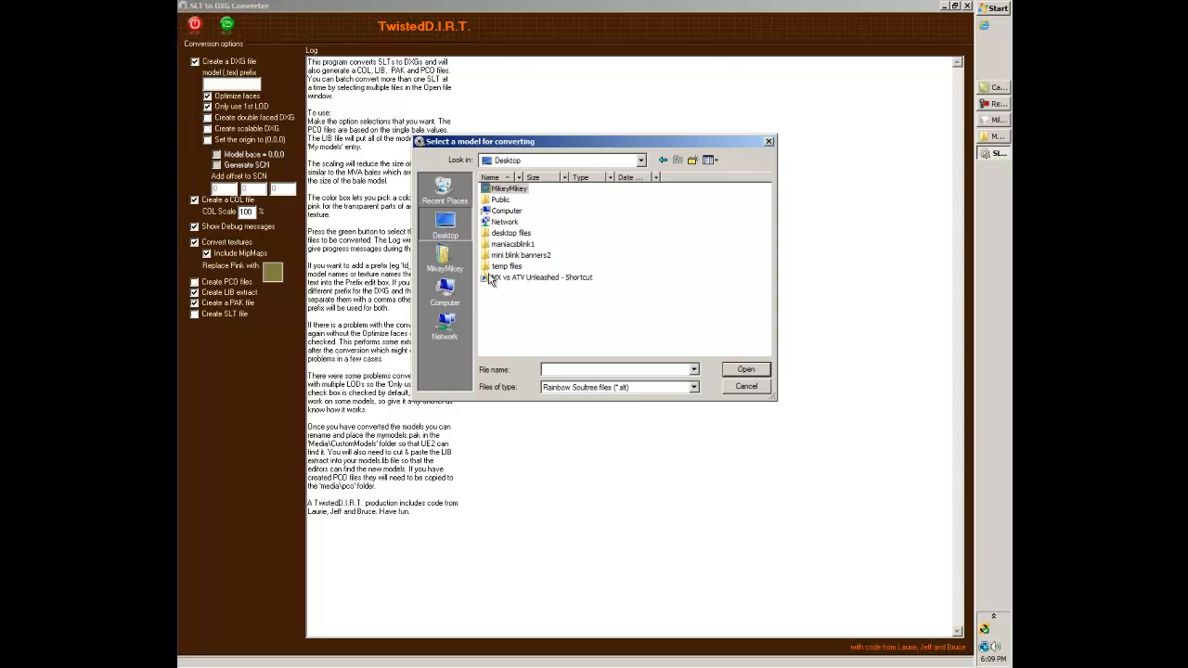
pyautogui.click(487, 257)
pyautogui.doubleClick(488, 258)
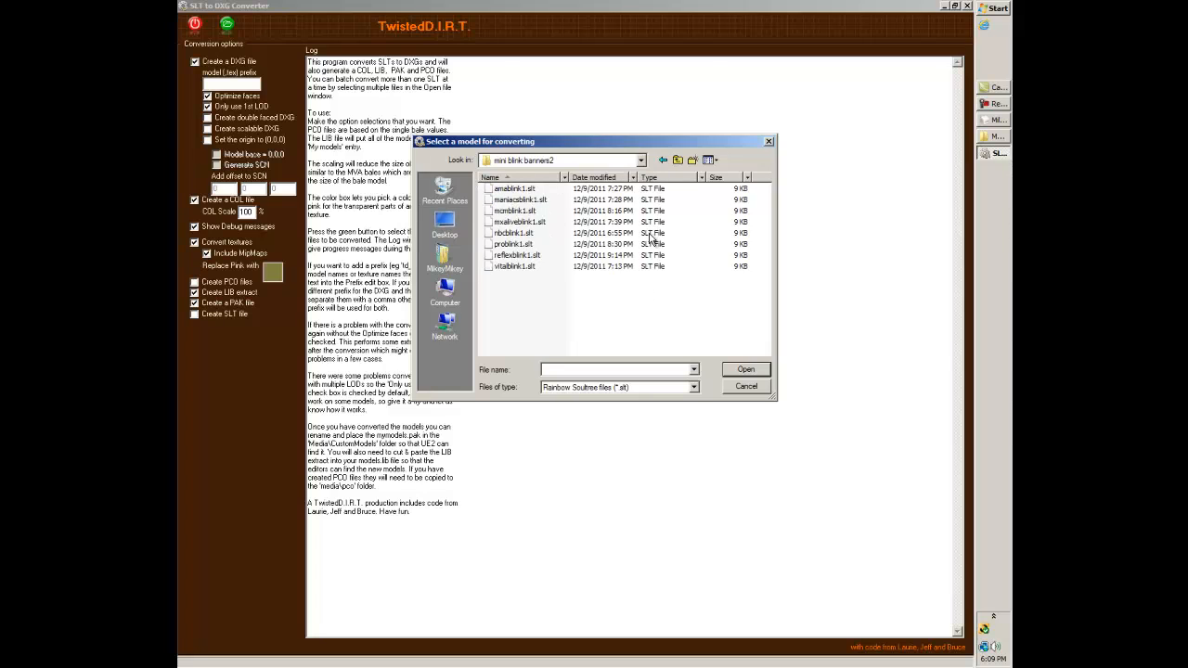
pyautogui.click(501, 191)
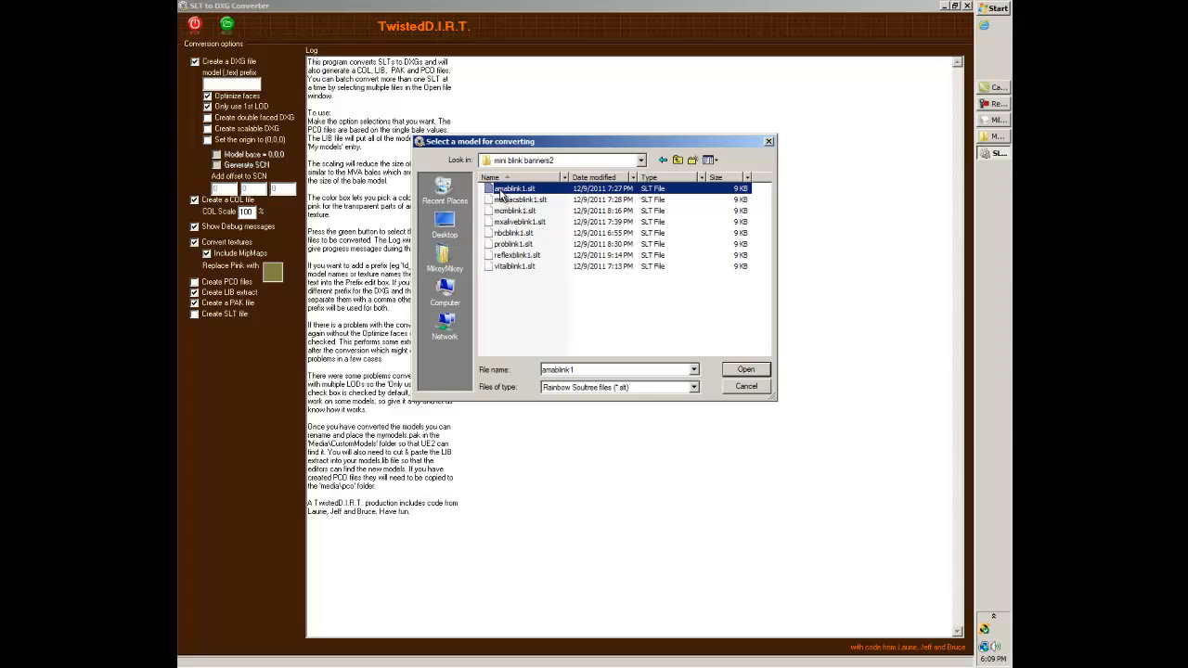
pyautogui.keyDown('shift'); pyautogui.click(495, 267); pyautogui.keyUp('shift')
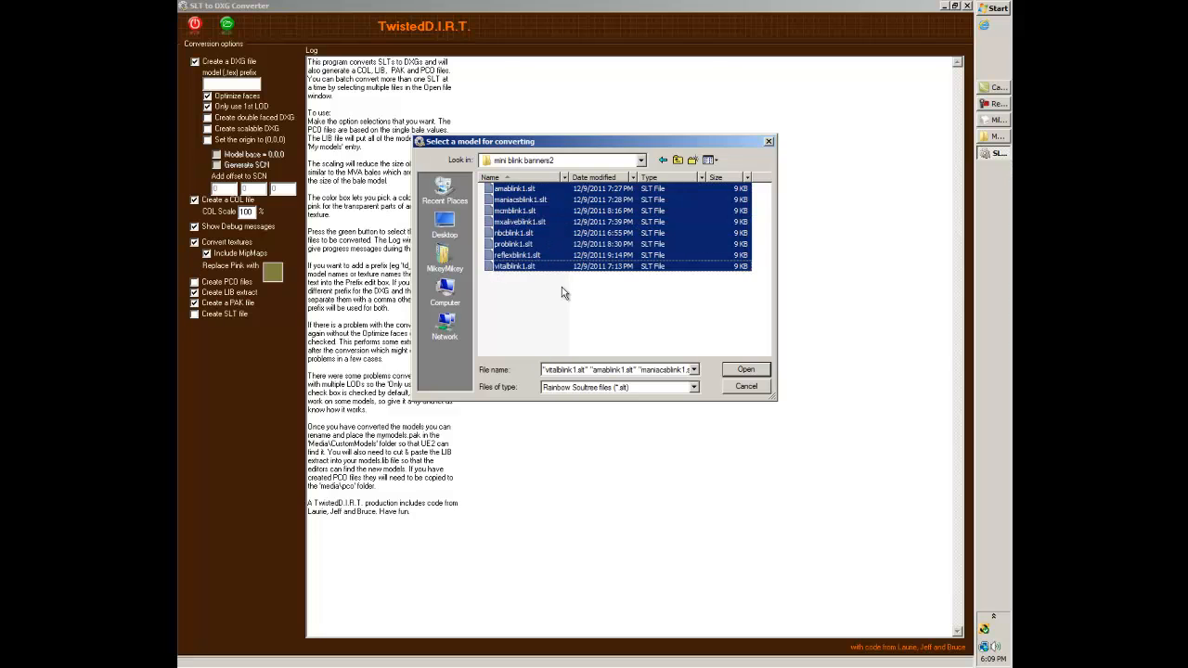
pyautogui.click(746, 370)
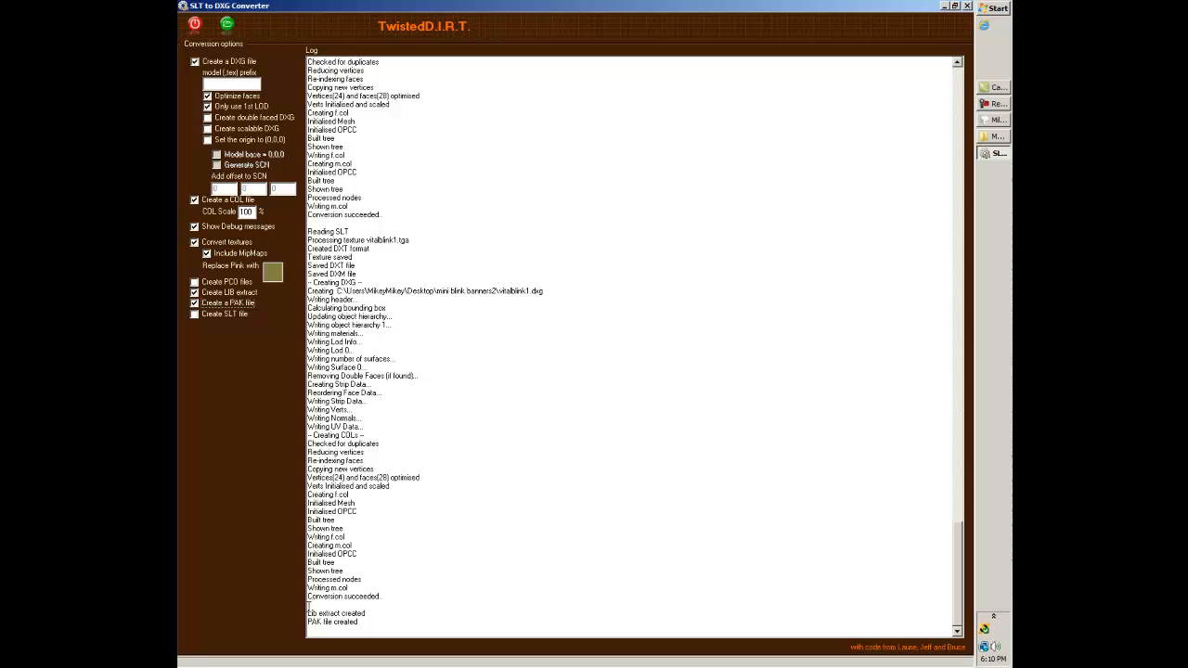
# Review the conversion log from its LIB and PAK entries back to the beginning, and close the converter
pyautogui.moveTo(309, 613); pyautogui.dragTo(361, 626)
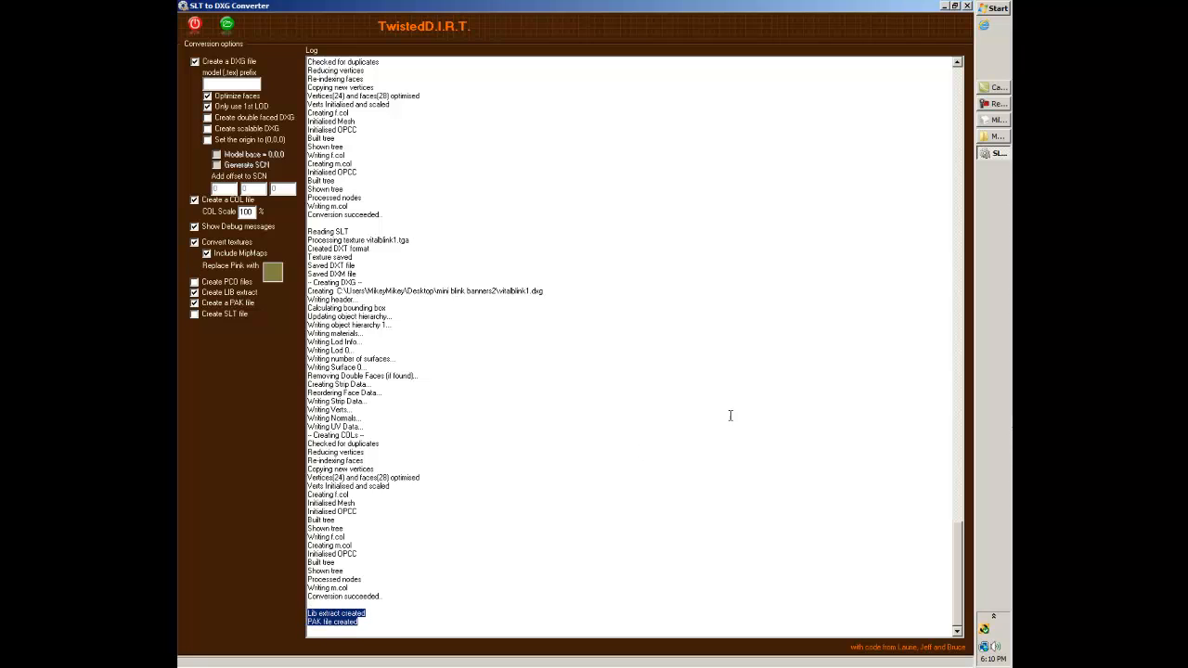
pyautogui.click(759, 352)
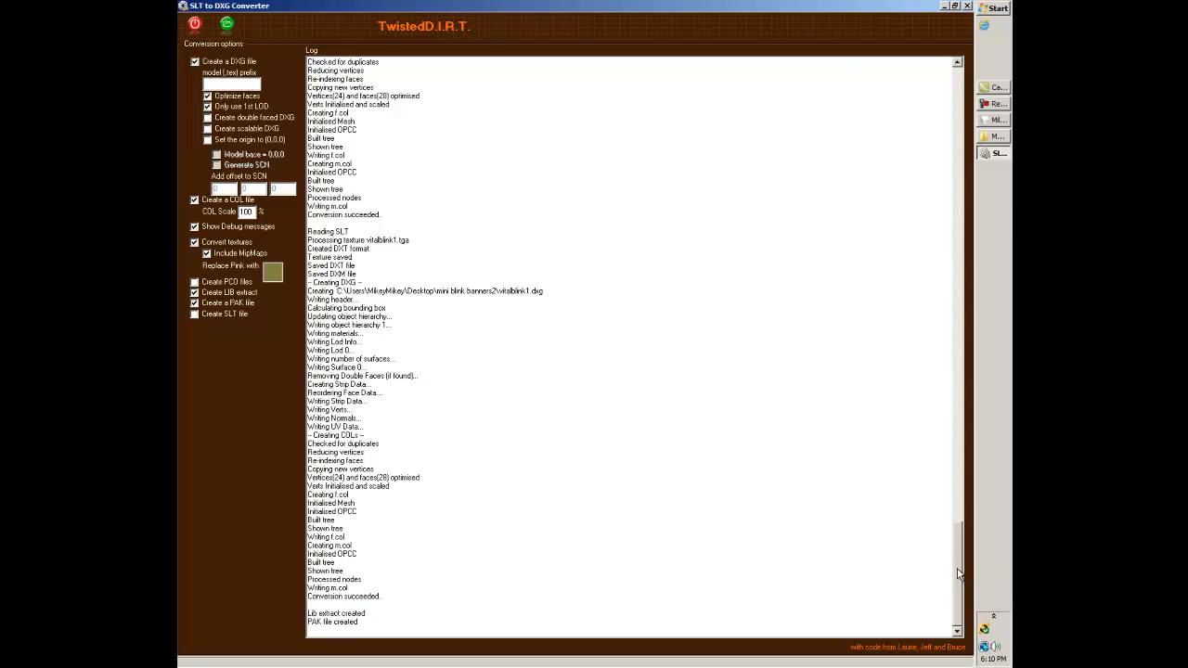
pyautogui.moveTo(960, 575); pyautogui.dragTo(967, 119)
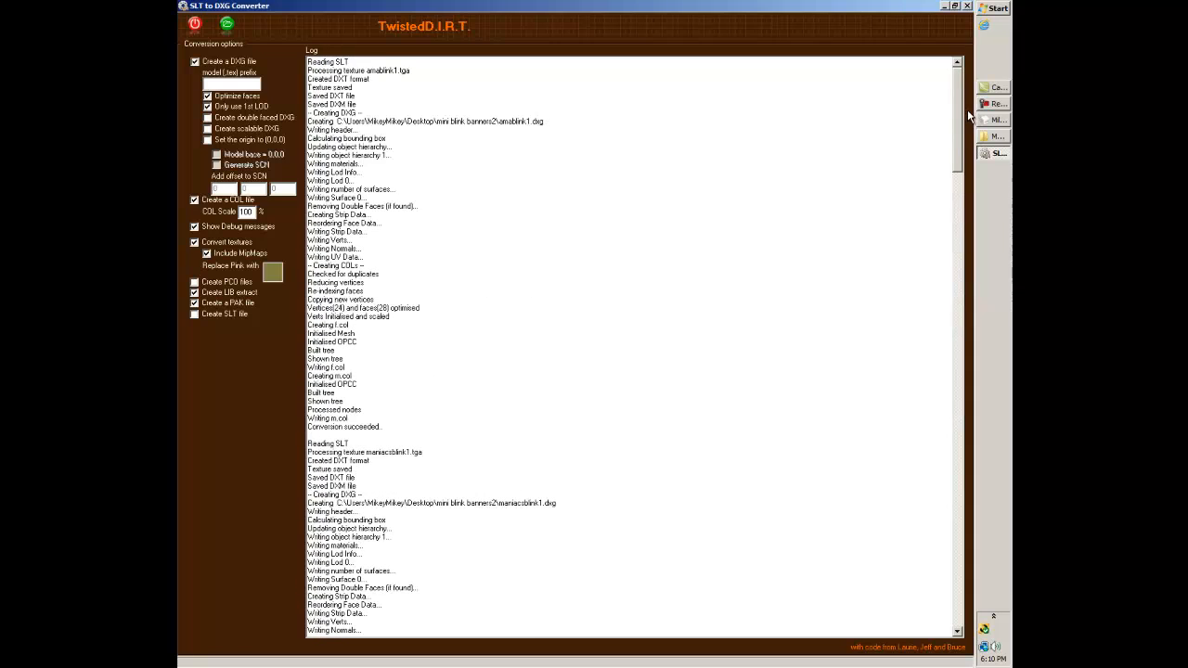
pyautogui.click(967, 7)
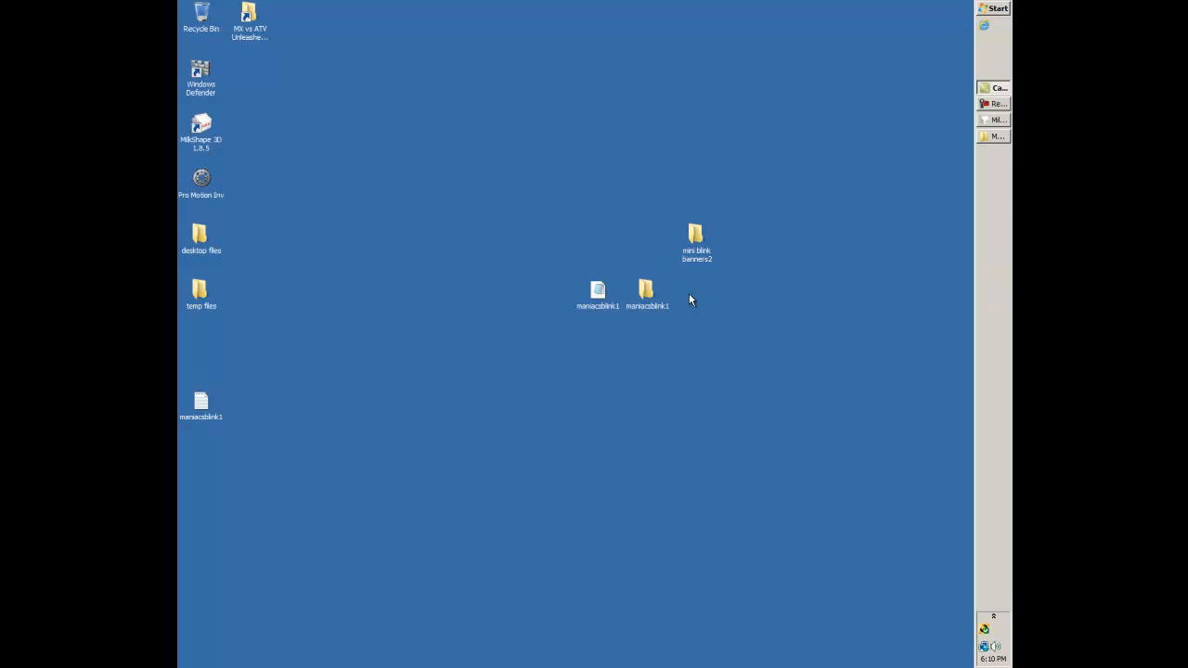
# Open the mini blink banners2 folder maximized and examine the converted files, including the amablink1 DXG, DXM, DXT and SLT files
pyautogui.doubleClick(696, 237)
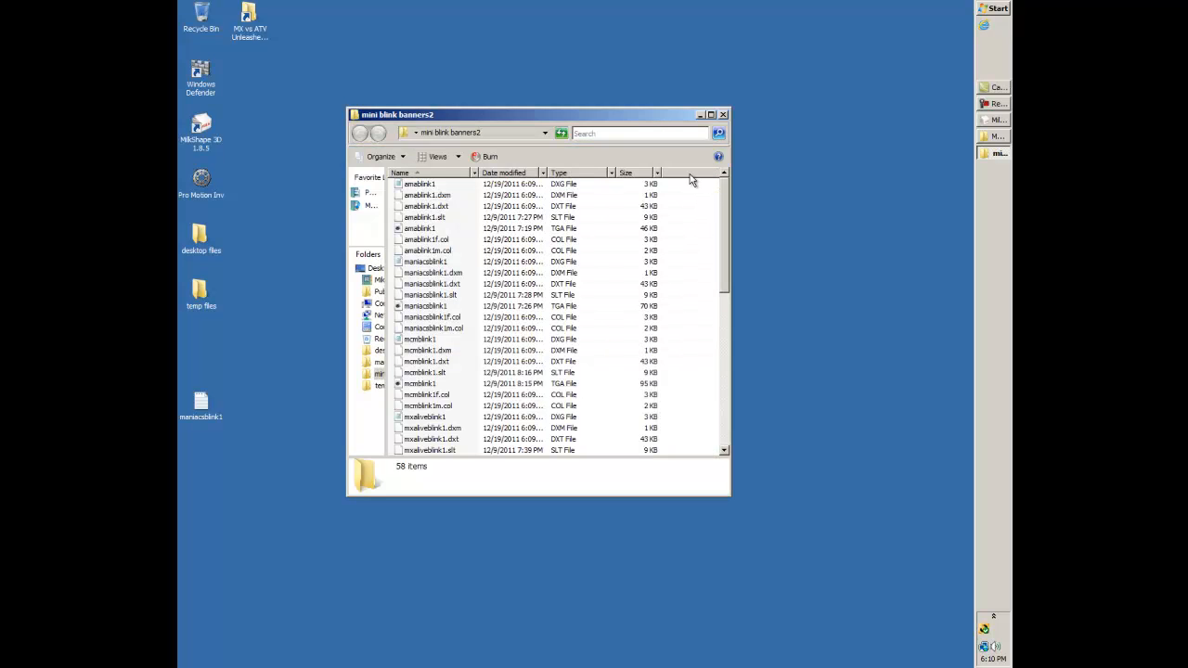
pyautogui.click(712, 115)
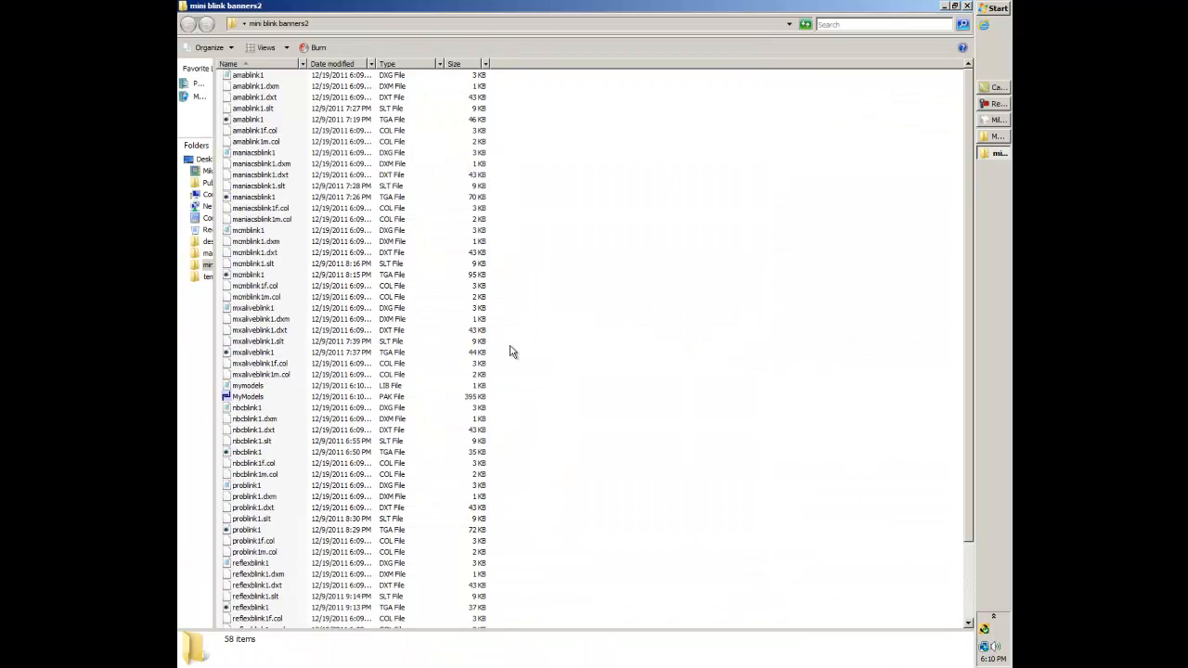
pyautogui.click(244, 76)
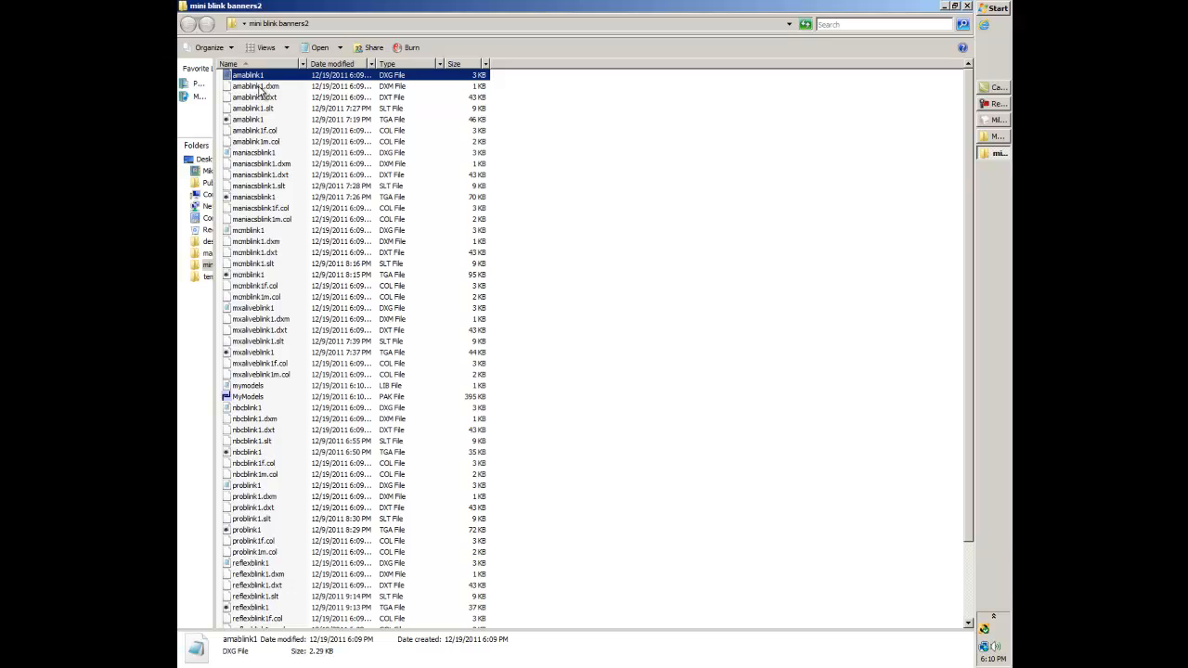
pyautogui.click(253, 90)
pyautogui.click(254, 97)
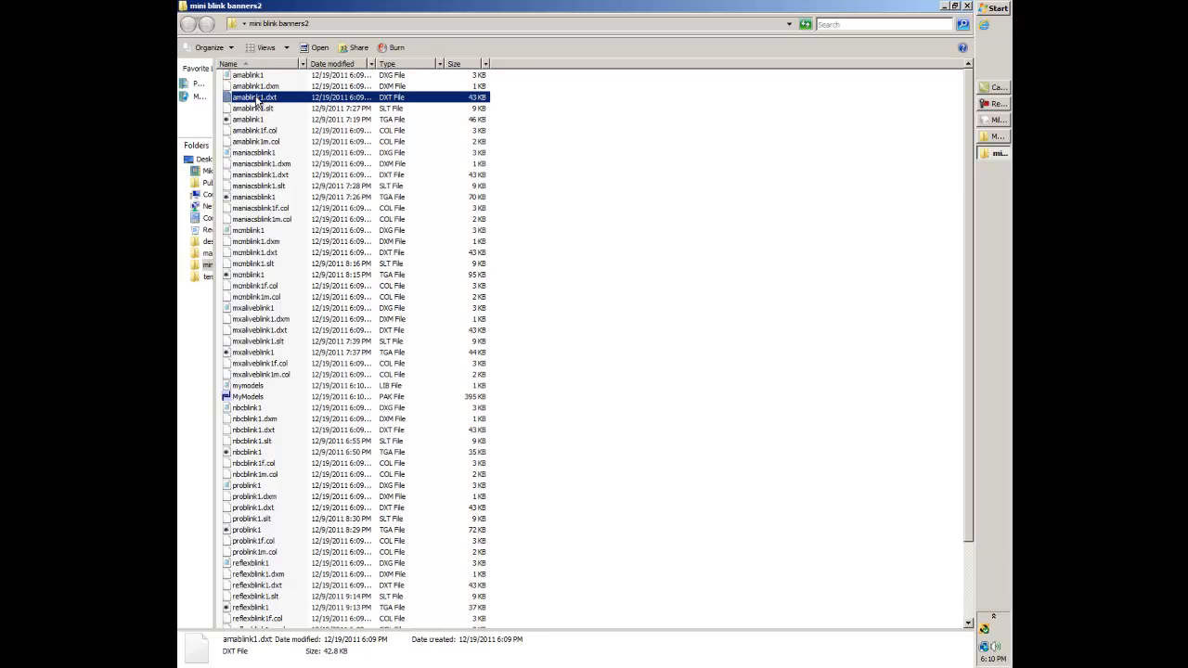
pyautogui.click(252, 109)
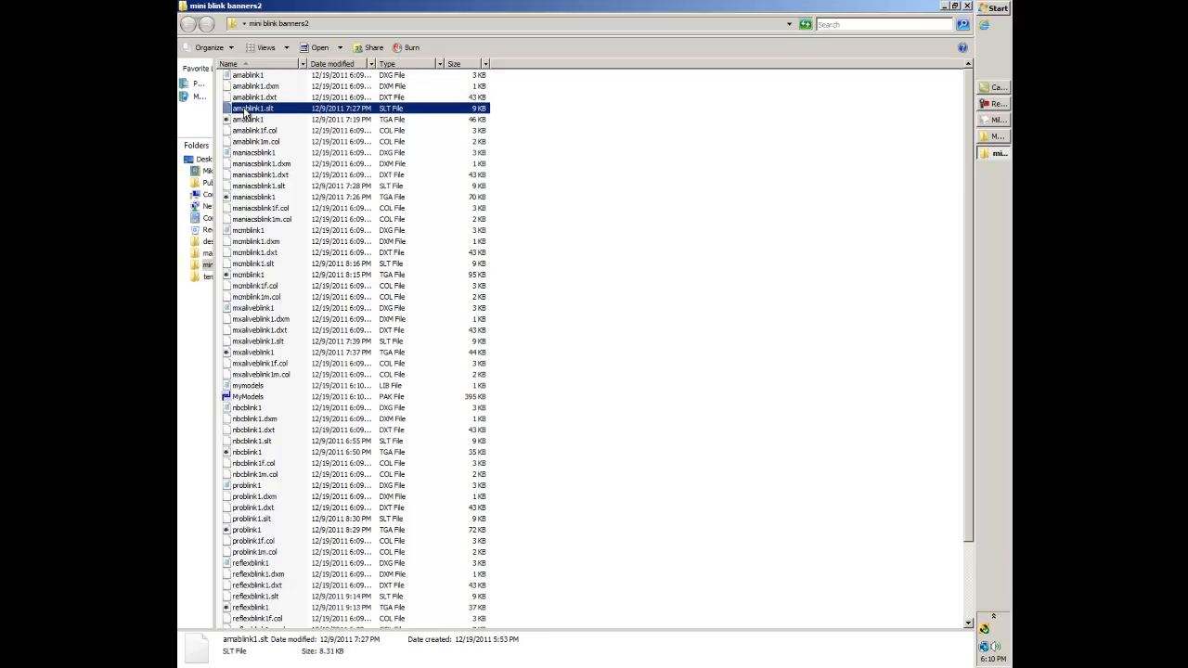
pyautogui.click(568, 184)
pyautogui.scroll(-3, 568, 184)
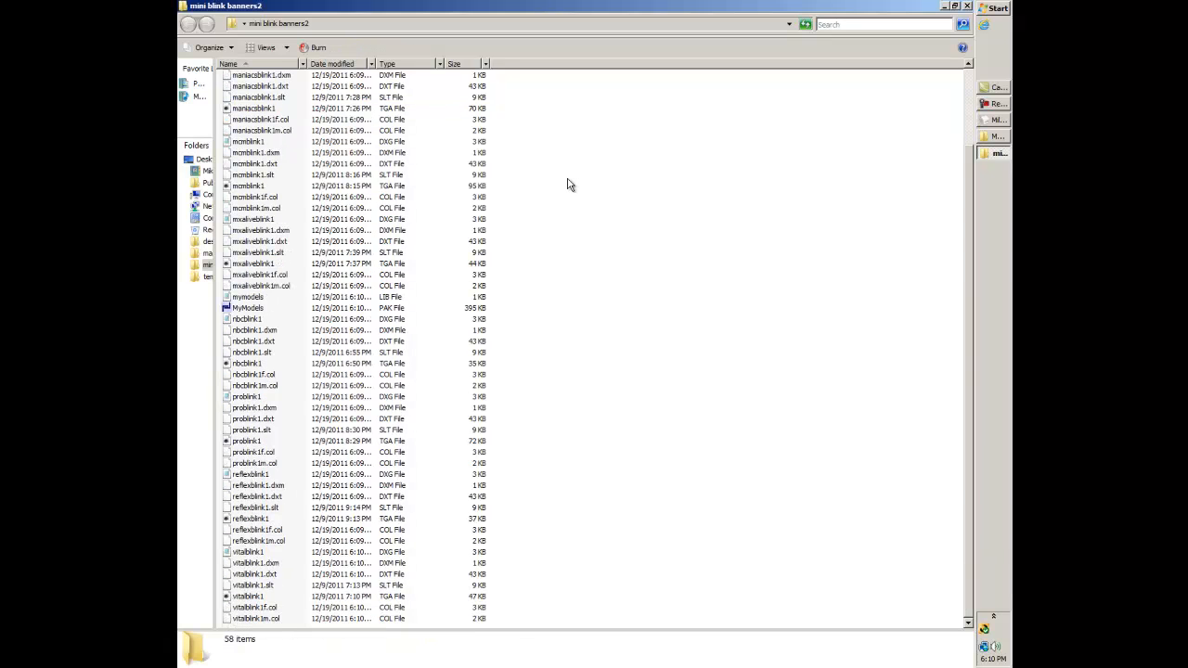
# Inspect the MyModels PAK file and the mymodels LIB file in the folder
pyautogui.click(237, 308)
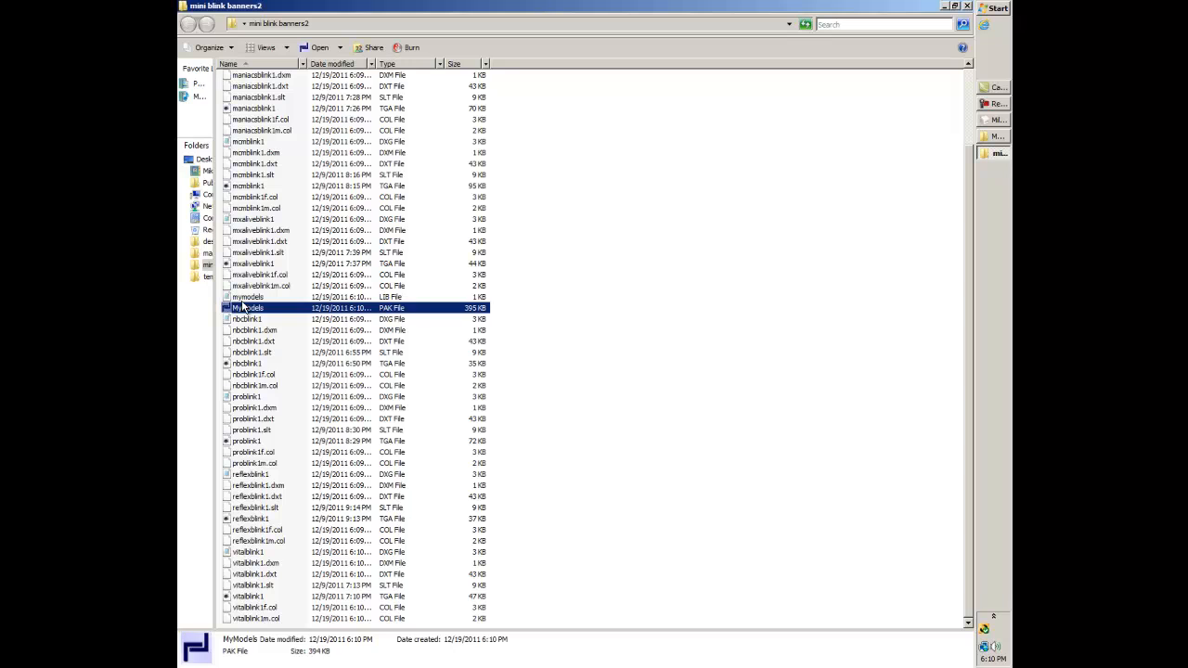
pyautogui.click(237, 302)
pyautogui.click(237, 308)
pyautogui.click(238, 298)
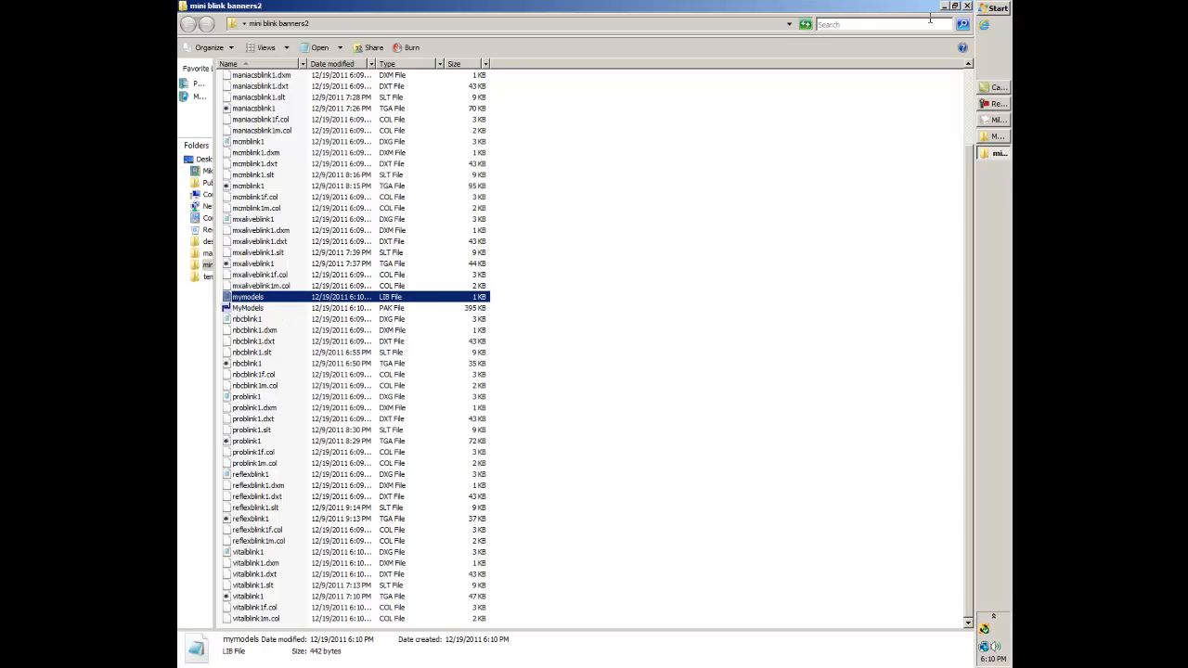
# Restore the folder window to its smaller size and rename the MyModels PAK file to $blinkbanners1
pyautogui.click(956, 8)
pyautogui.moveTo(660, 124); pyautogui.dragTo(819, 87)
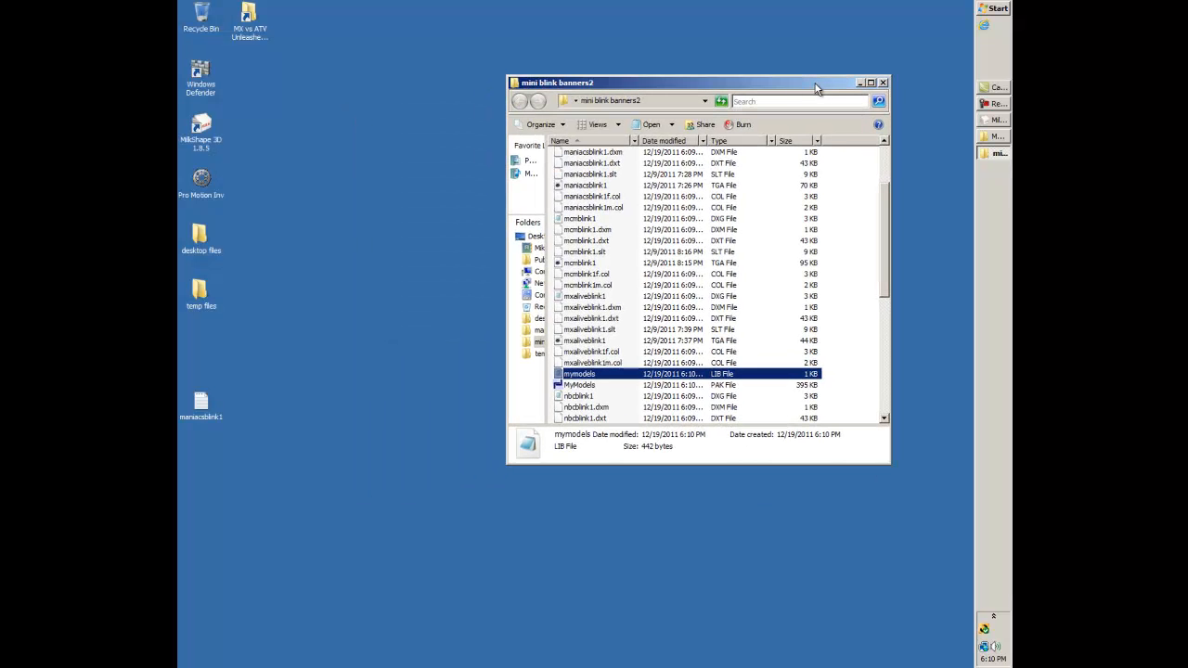
pyautogui.rightClick(575, 390)
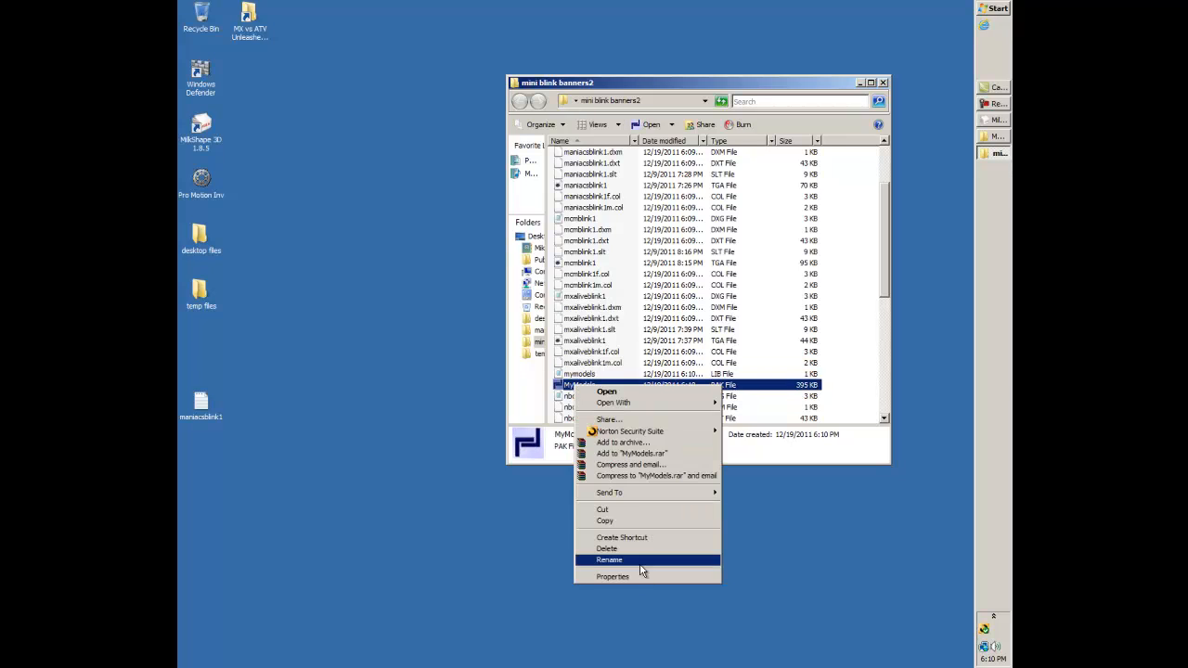
pyautogui.click(612, 563)
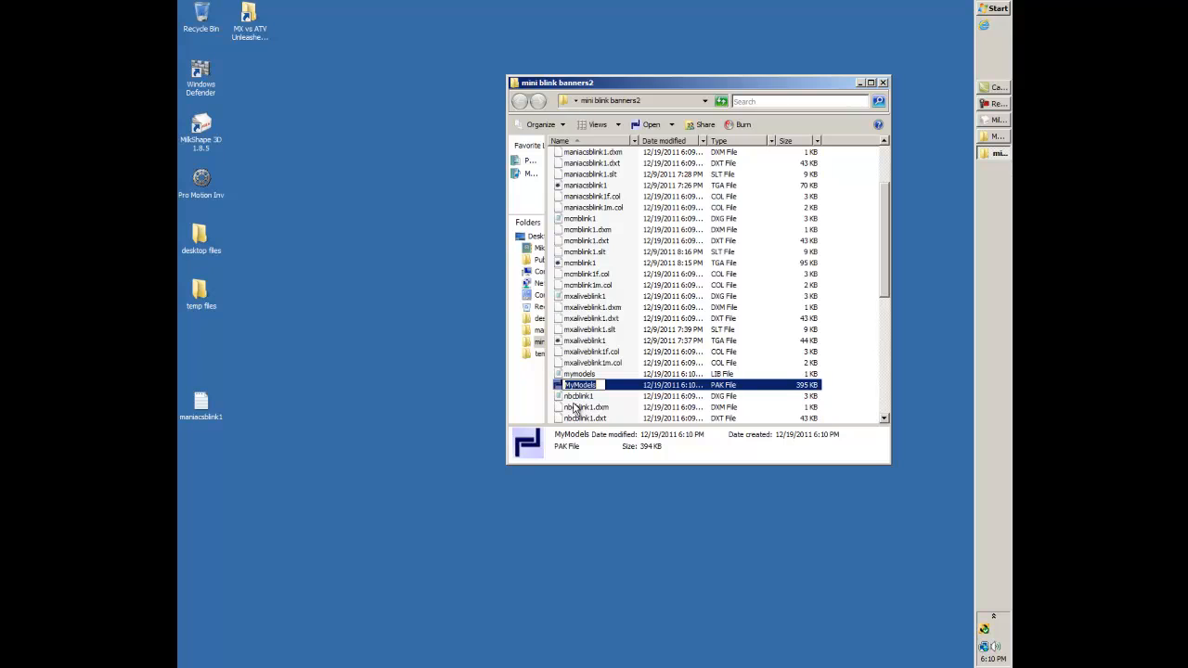
pyautogui.write('smani')
pyautogui.press('BackSpace')
pyautogui.press('BackSpace')
pyautogui.press('BackSpace')
pyautogui.press('BackSpace')
pyautogui.press('BackSpace')
pyautogui.press('BackSpace')
pyautogui.write('banner')
# Rename the mymodels LIB file to $blinkbanners1
pyautogui.rightClick(562, 380)
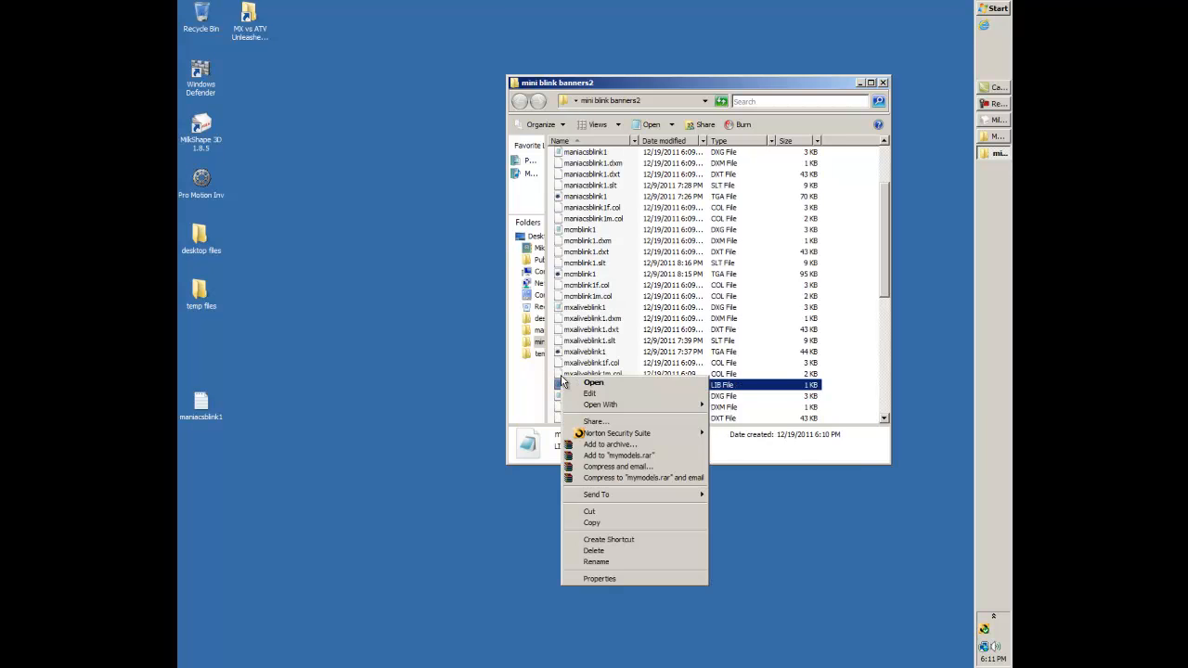
pyautogui.click(629, 447)
pyautogui.click(557, 385)
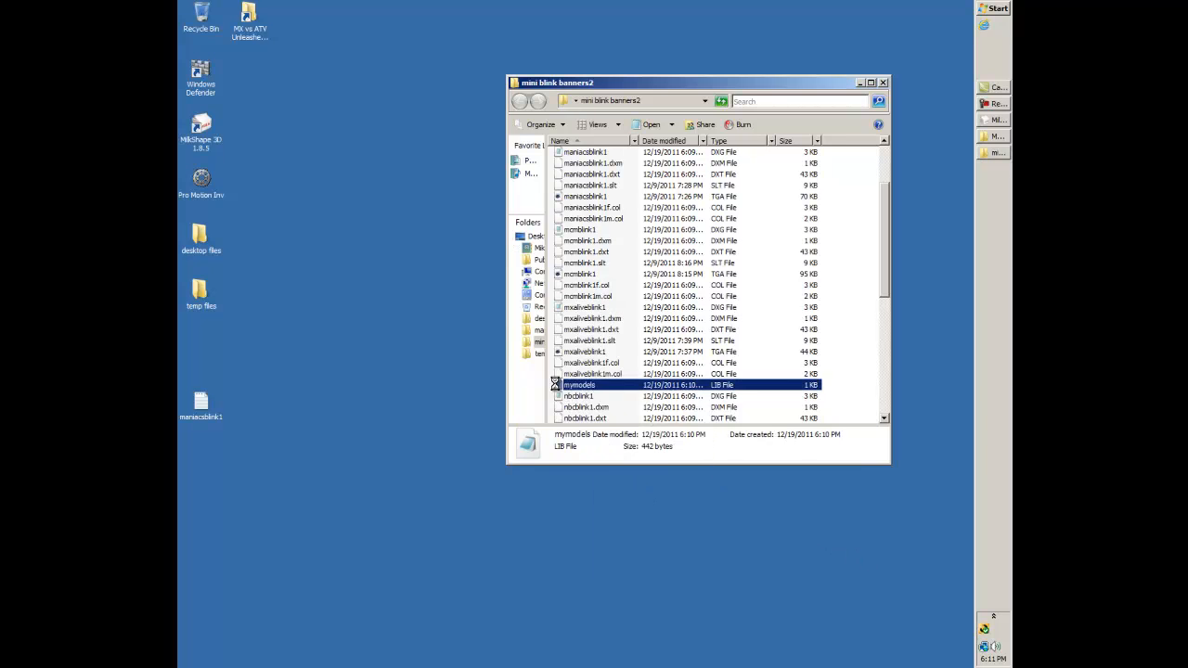
pyautogui.rightClick(557, 385)
pyautogui.click(621, 573)
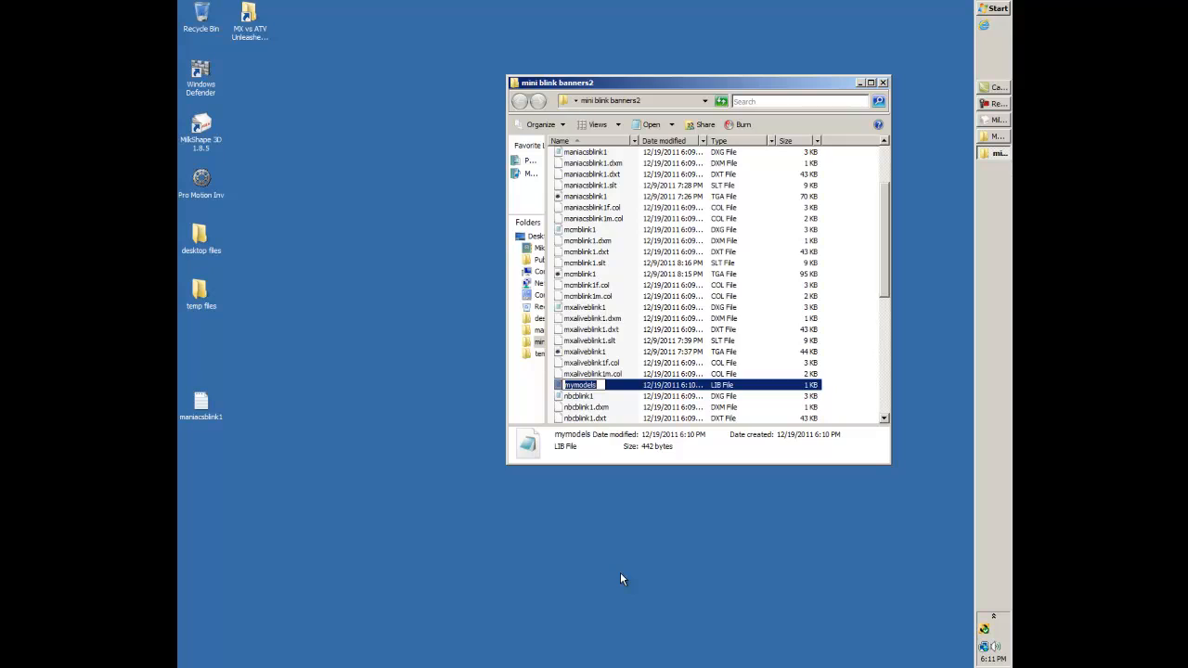
pyautogui.write('#')
pyautogui.write('b')
pyautogui.write('linkn')
pyautogui.press('BackSpace')
pyautogui.write('banners1')
pyautogui.press('Return')
# Open the $blinkbanners1 LIB file in Notepad and replace the My Models heading with blinkbanners1
pyautogui.press('Return')
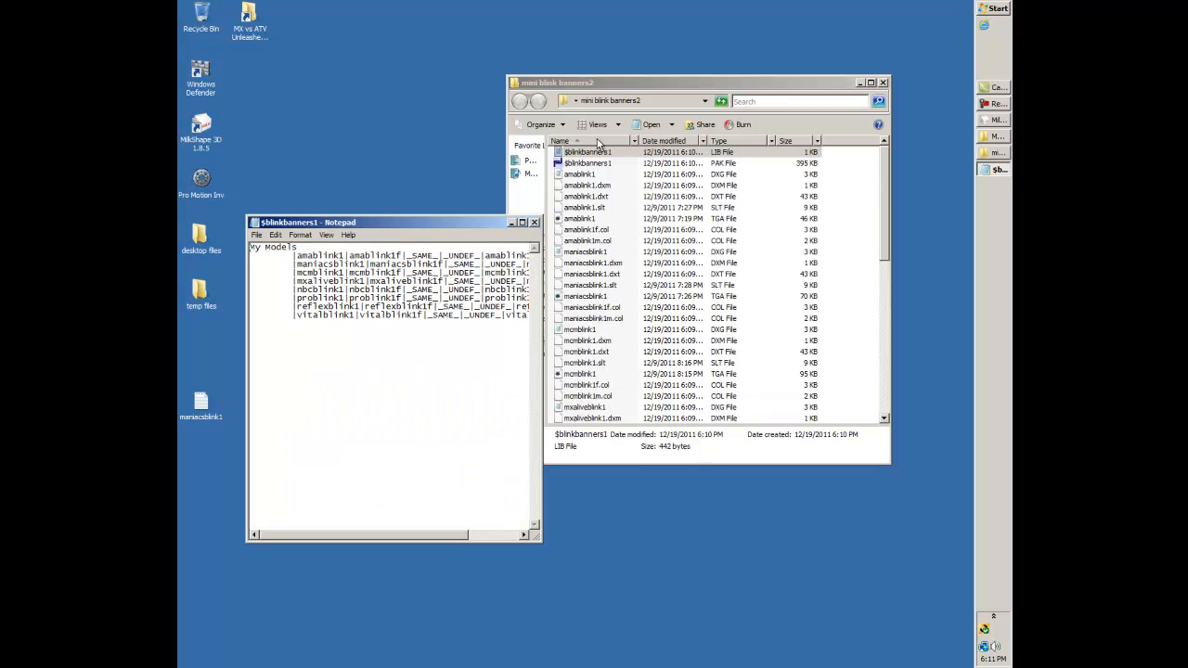
pyautogui.moveTo(455, 219); pyautogui.dragTo(735, 200)
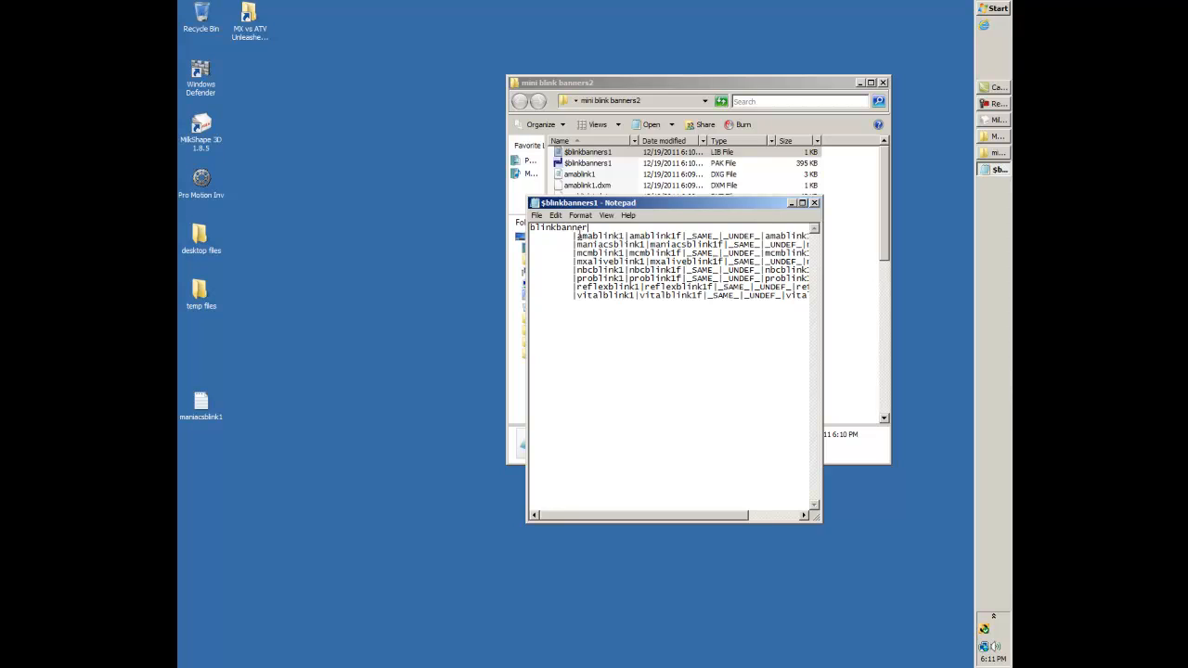
pyautogui.write('s1')
# Copy the heading and all model entries of the $blinkbanners1 LIB file, and close it with the changes saved
pyautogui.moveTo(530, 227); pyautogui.dragTo(816, 293)
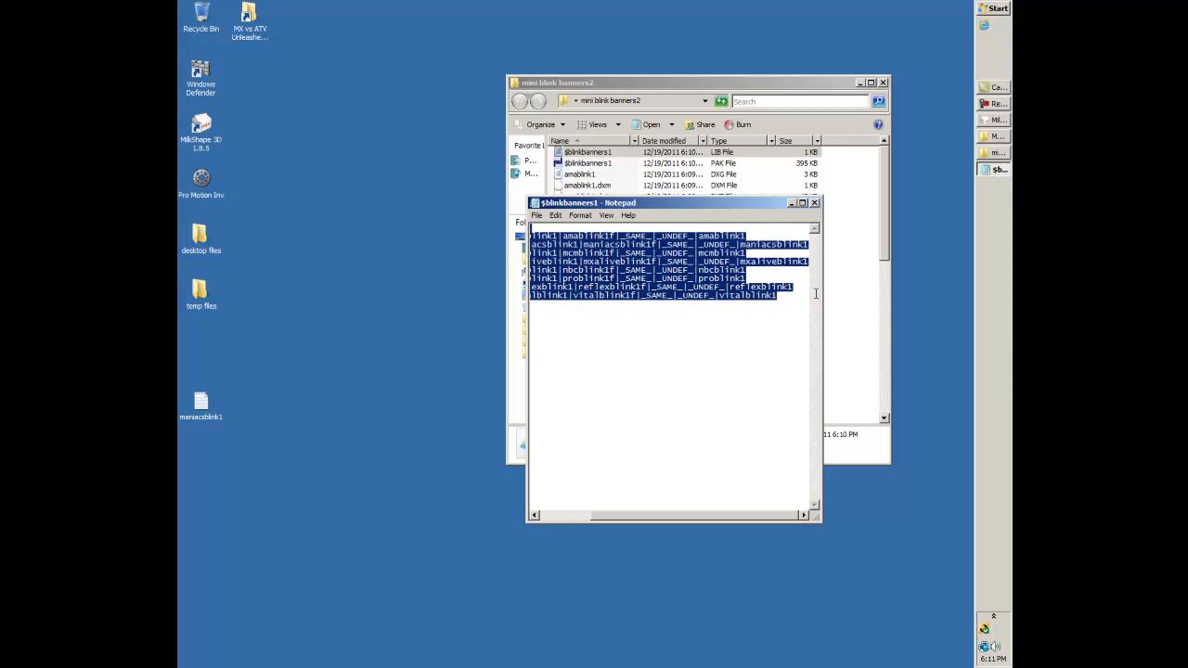
pyautogui.rightClick(694, 287)
pyautogui.click(709, 316)
pyautogui.click(816, 203)
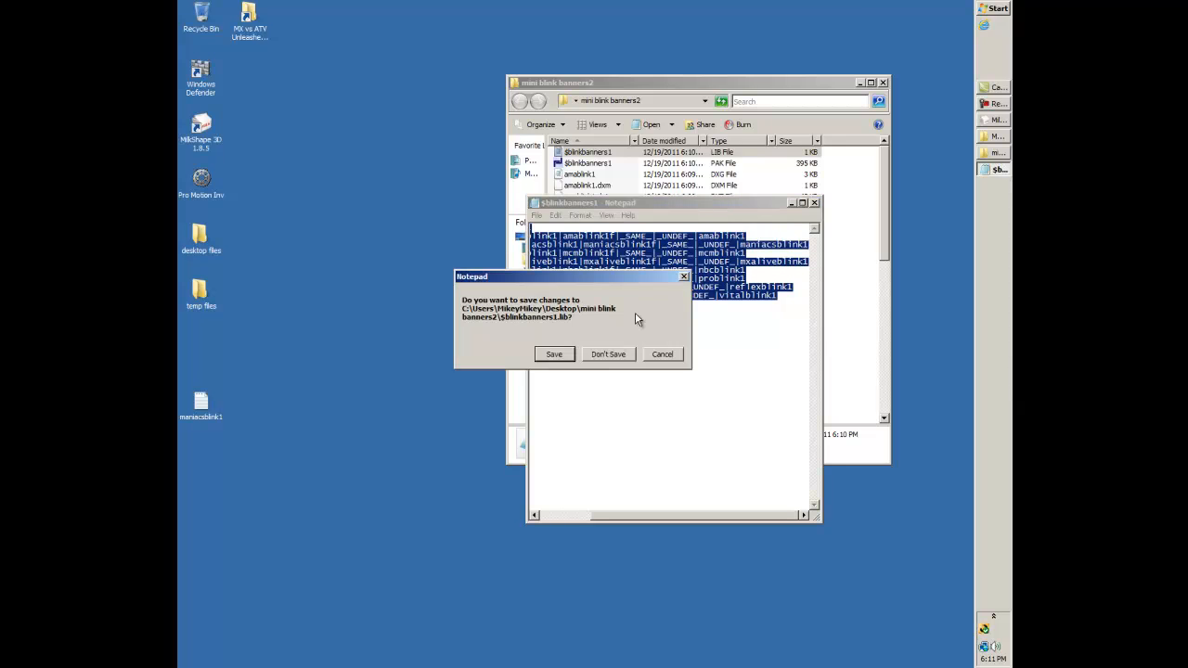
pyautogui.click(555, 354)
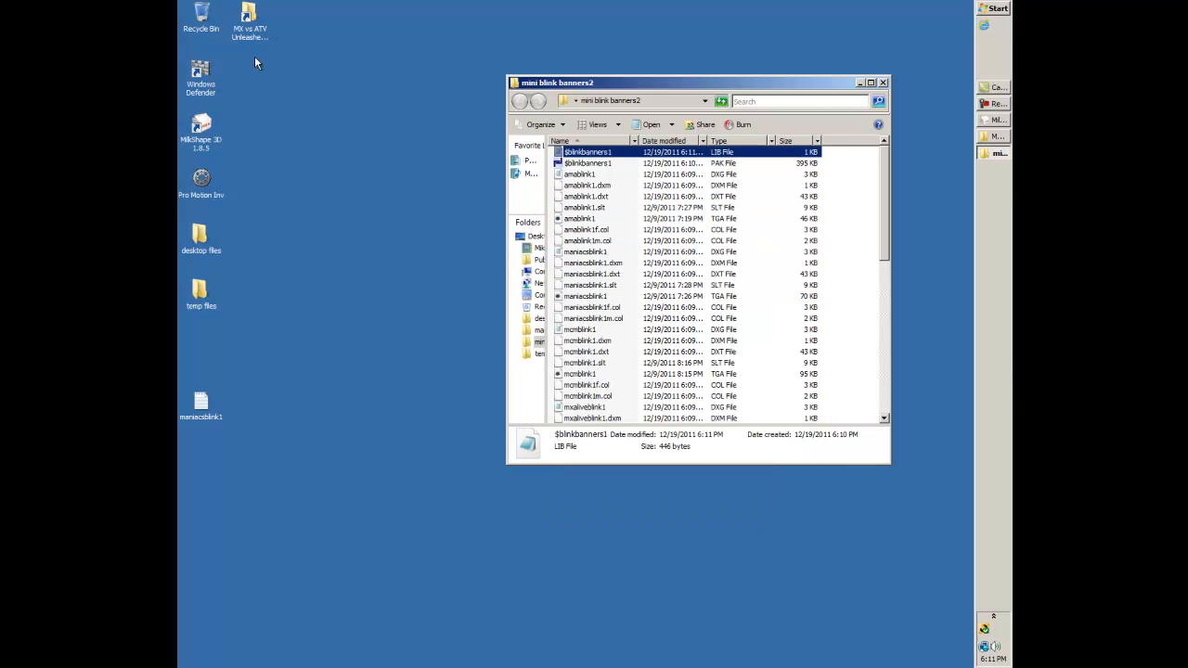
# Search the media folder of MX vs ATV Unleashed for "model" and open the Model LIB file in Notepad
pyautogui.doubleClick(249, 18)
pyautogui.moveTo(462, 82); pyautogui.dragTo(410, 99)
pyautogui.doubleClick(307, 183)
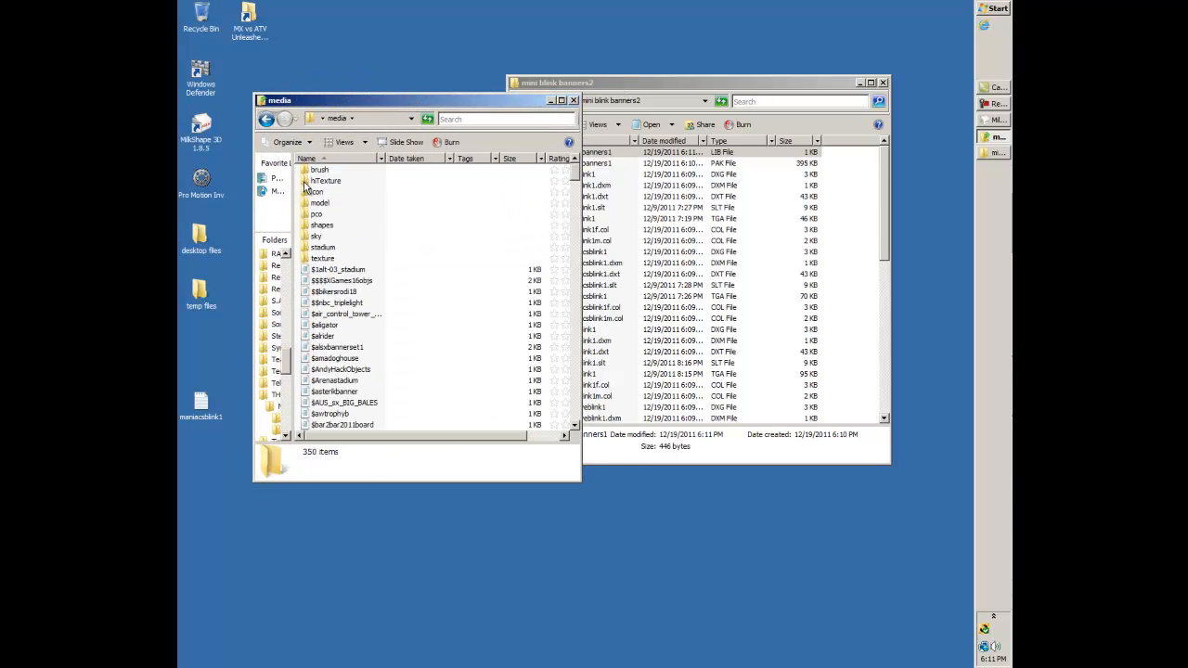
pyautogui.click(464, 117)
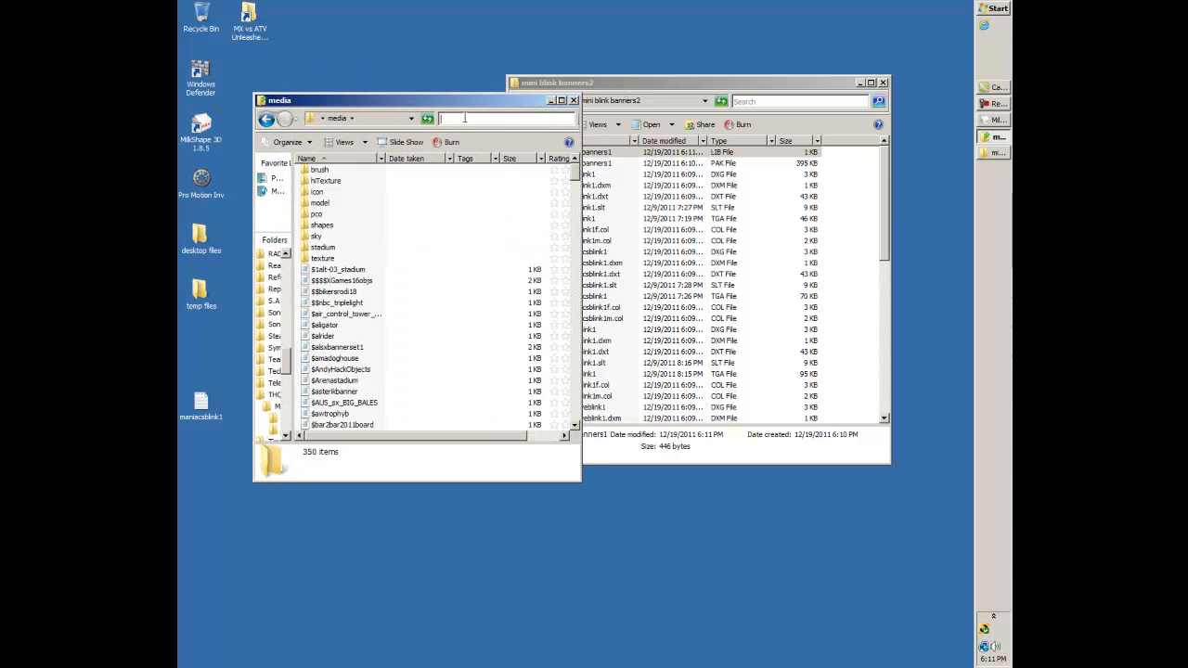
pyautogui.write('model')
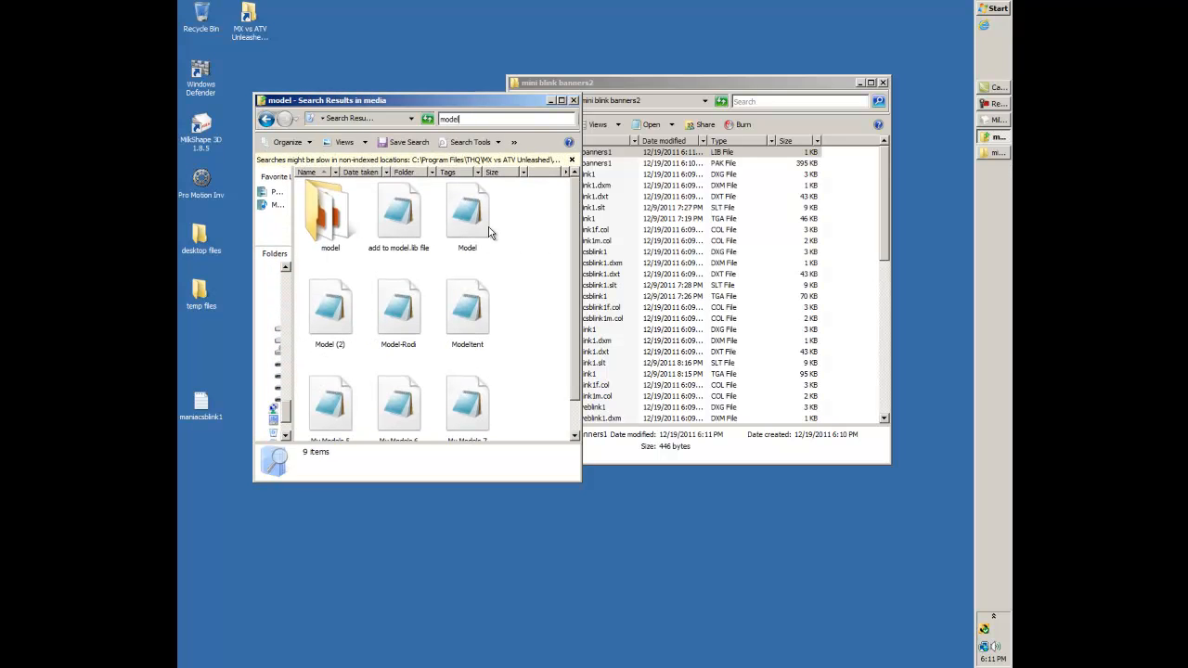
pyautogui.doubleClick(482, 239)
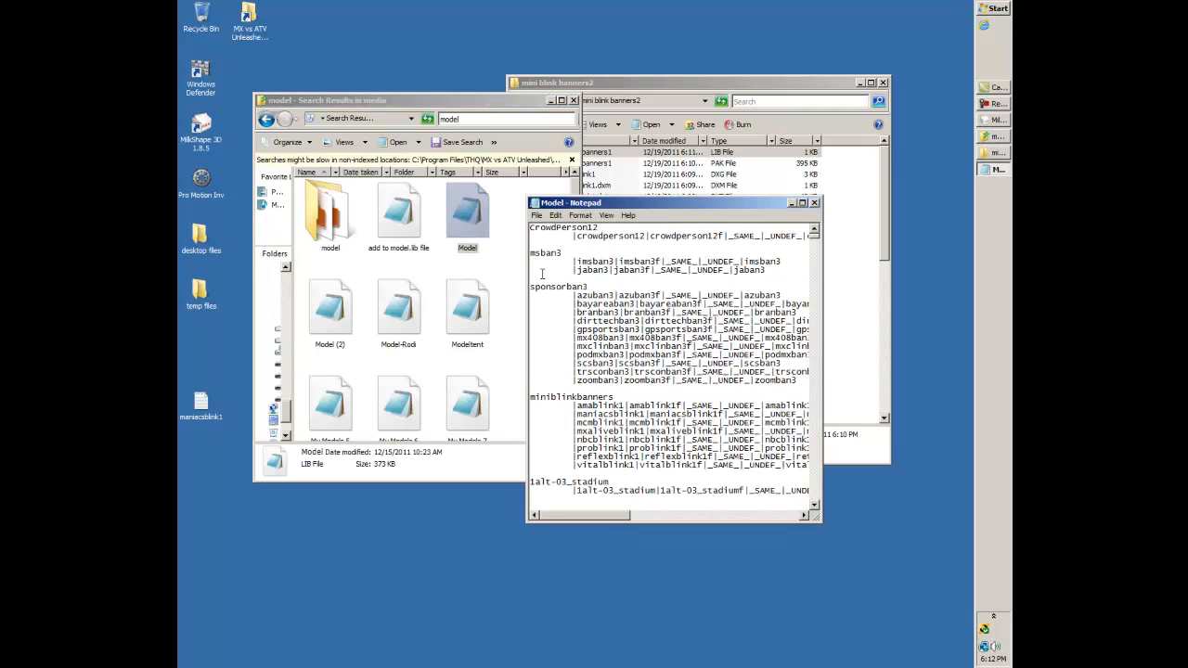
# Insert an empty line at the very start of the Model LIB file and paste the copied blinkbanners1 heading and entries there
pyautogui.moveTo(815, 238)
pyautogui.mouseDown()
pyautogui.moveTo(829, 509)
pyautogui.moveTo(815, 449)
pyautogui.moveTo(810, 490)
pyautogui.moveTo(817, 236)
pyautogui.mouseUp()
pyautogui.press('Return')
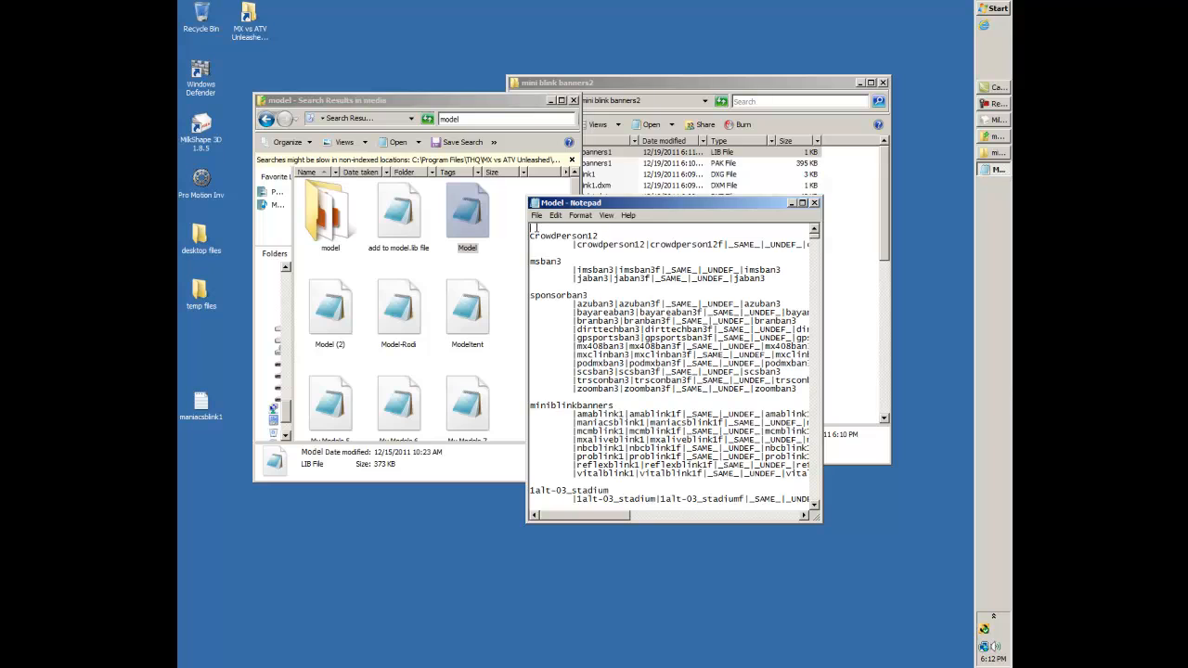
pyautogui.rightClick(532, 229)
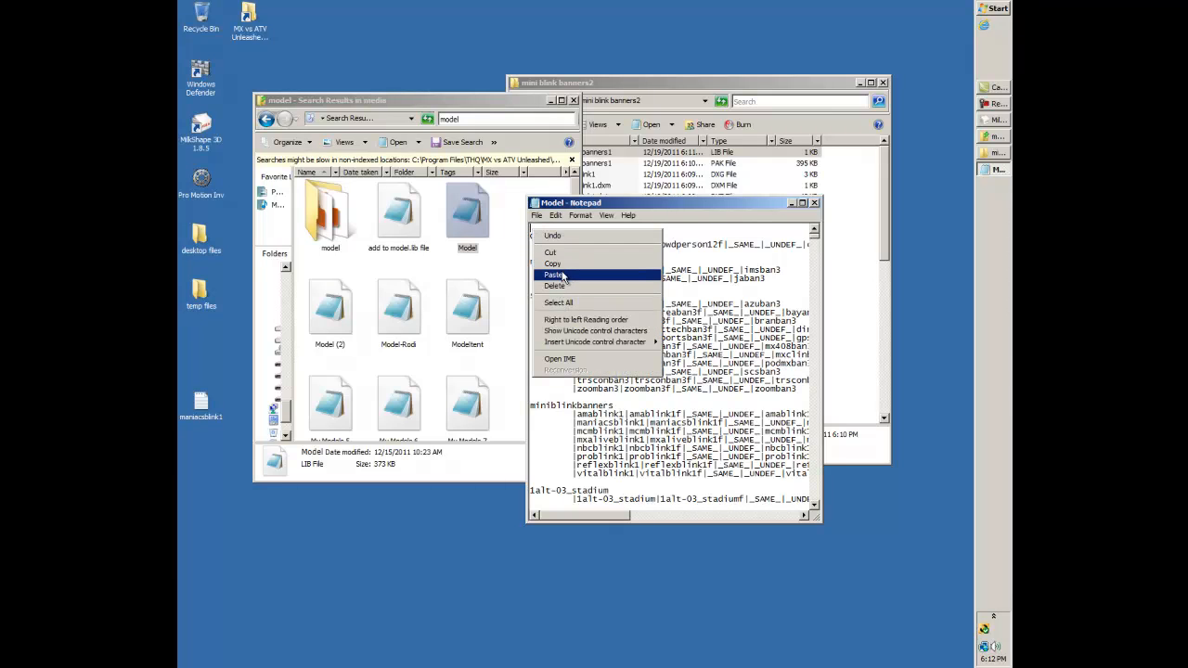
pyautogui.click(562, 276)
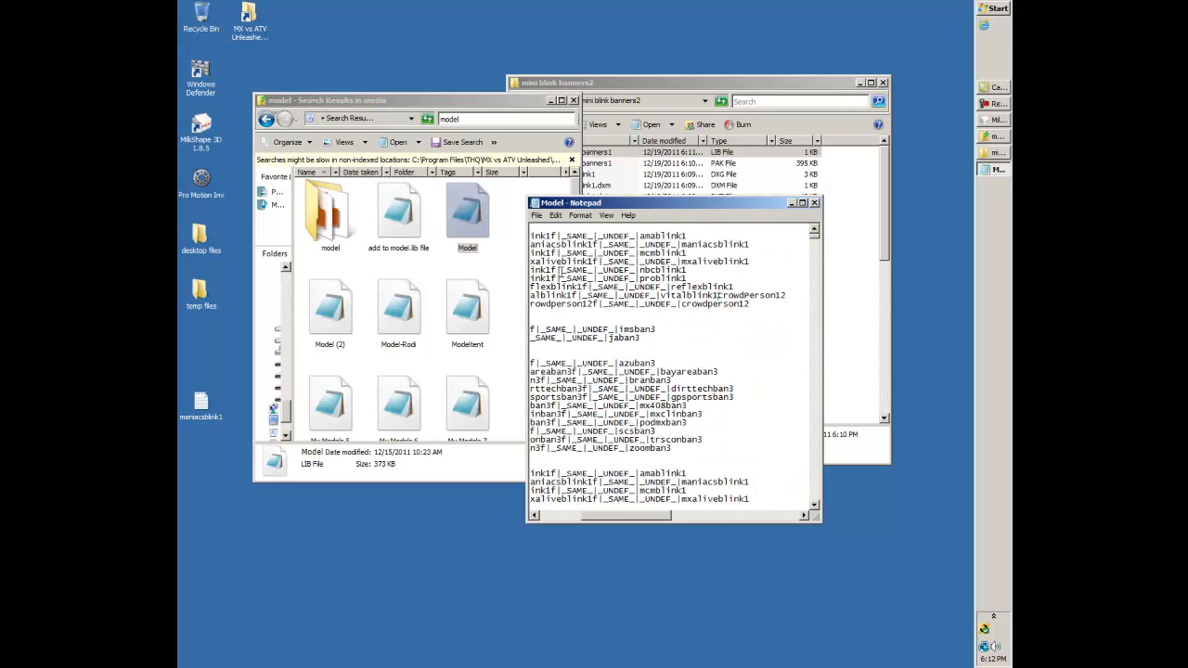
pyautogui.moveTo(627, 519); pyautogui.dragTo(560, 510)
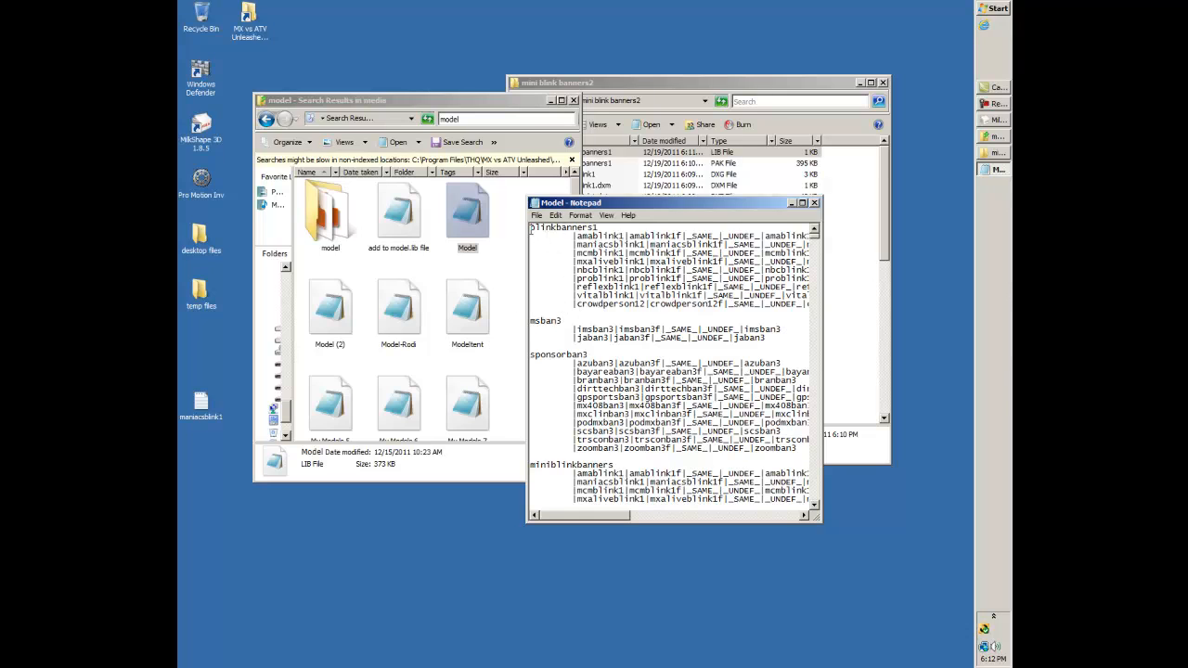
# Close the Model LIB file with its changes saved
pyautogui.doubleClick(531, 229)
pyautogui.click(614, 262)
pyautogui.click(814, 203)
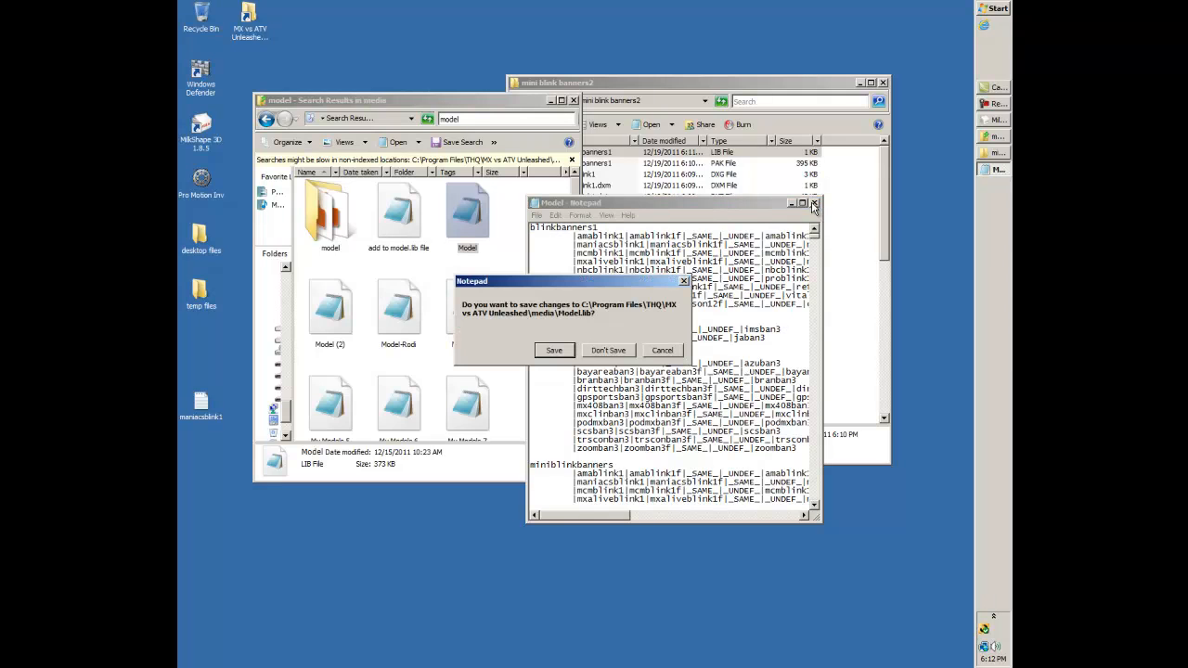
pyautogui.click(554, 351)
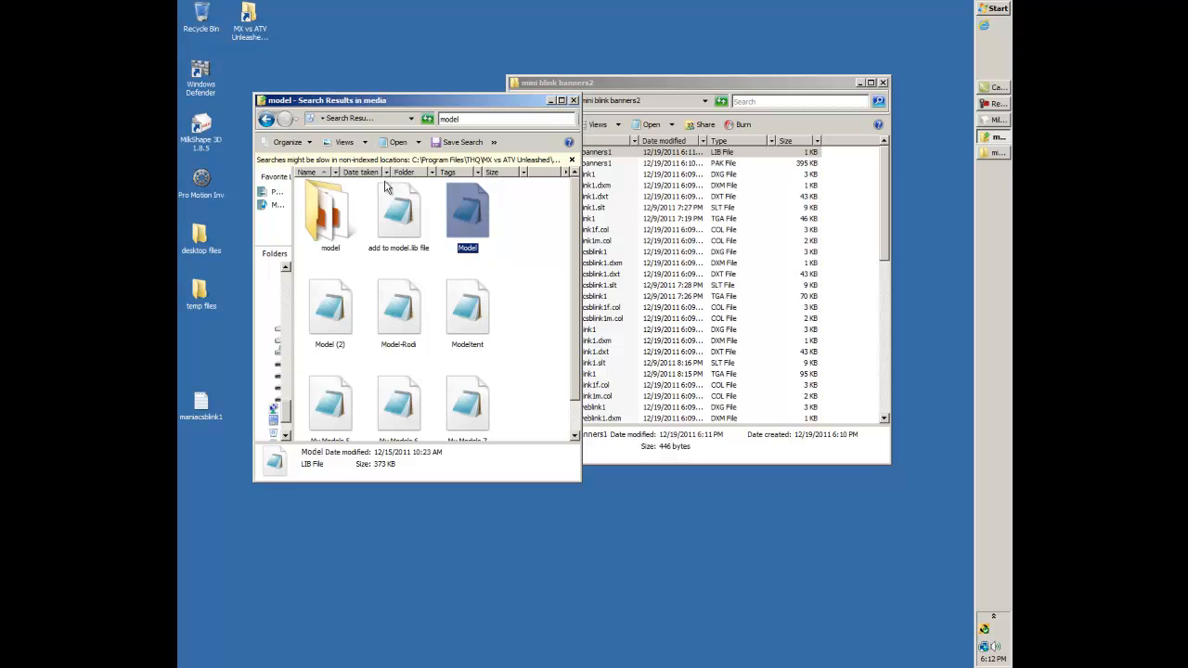
# Return to the full media folder listing and place the mini blink banners2 window beside it without overlap
pyautogui.click(266, 120)
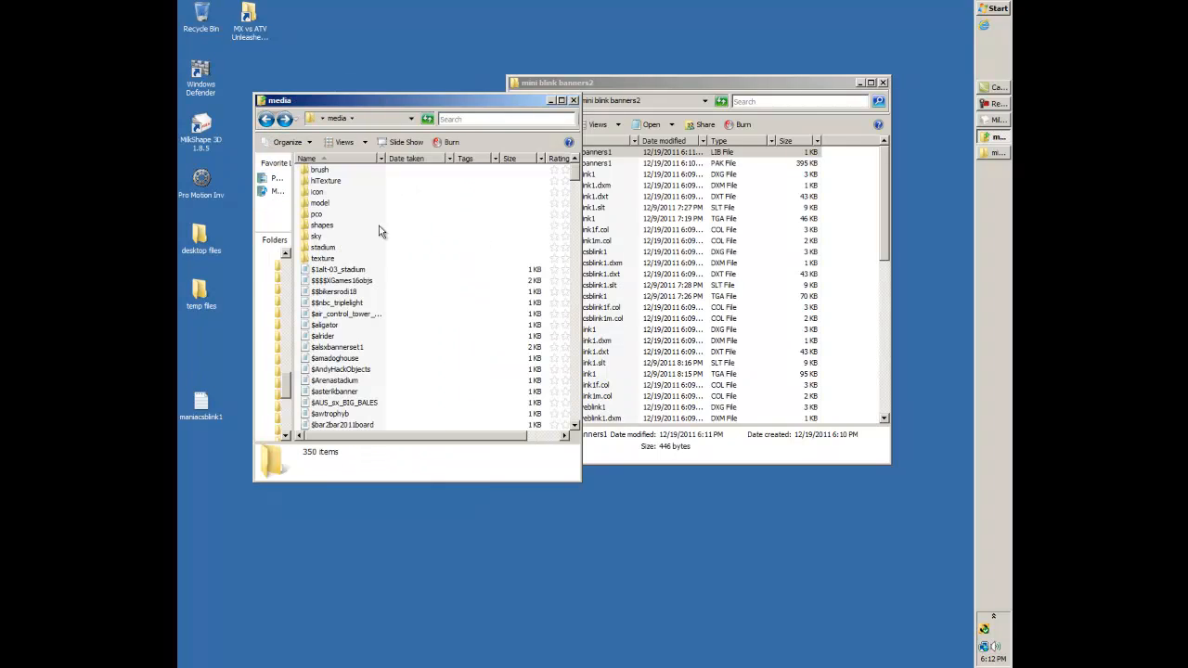
pyautogui.click(403, 314)
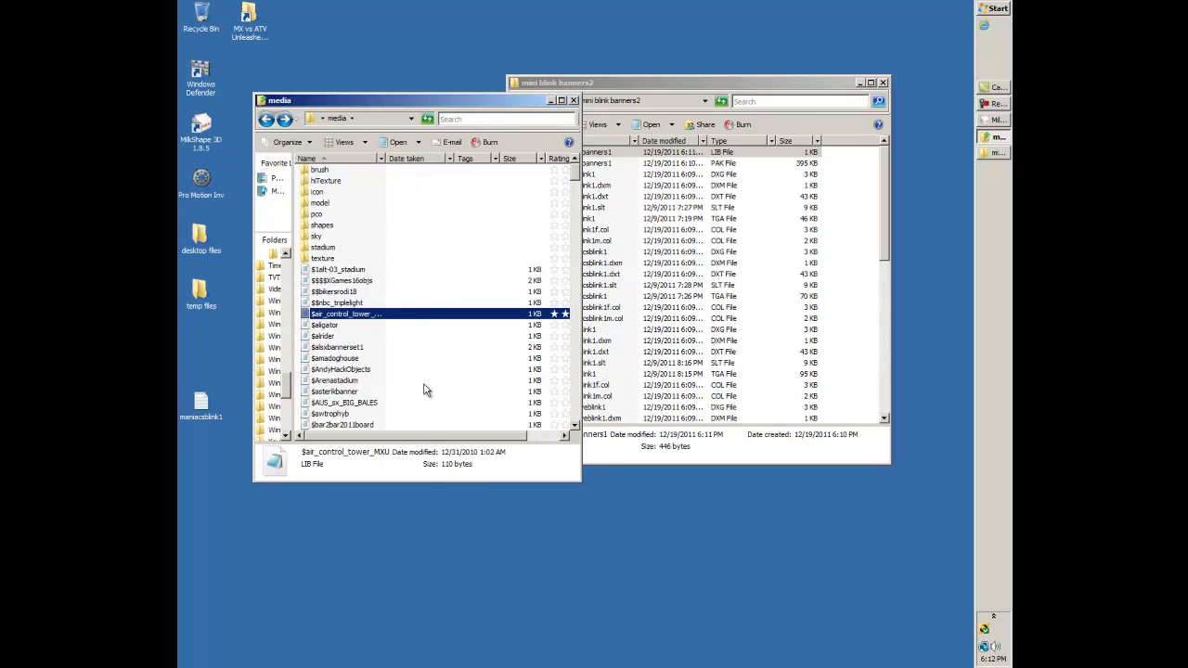
pyautogui.click(442, 281)
pyautogui.moveTo(718, 82); pyautogui.dragTo(804, 96)
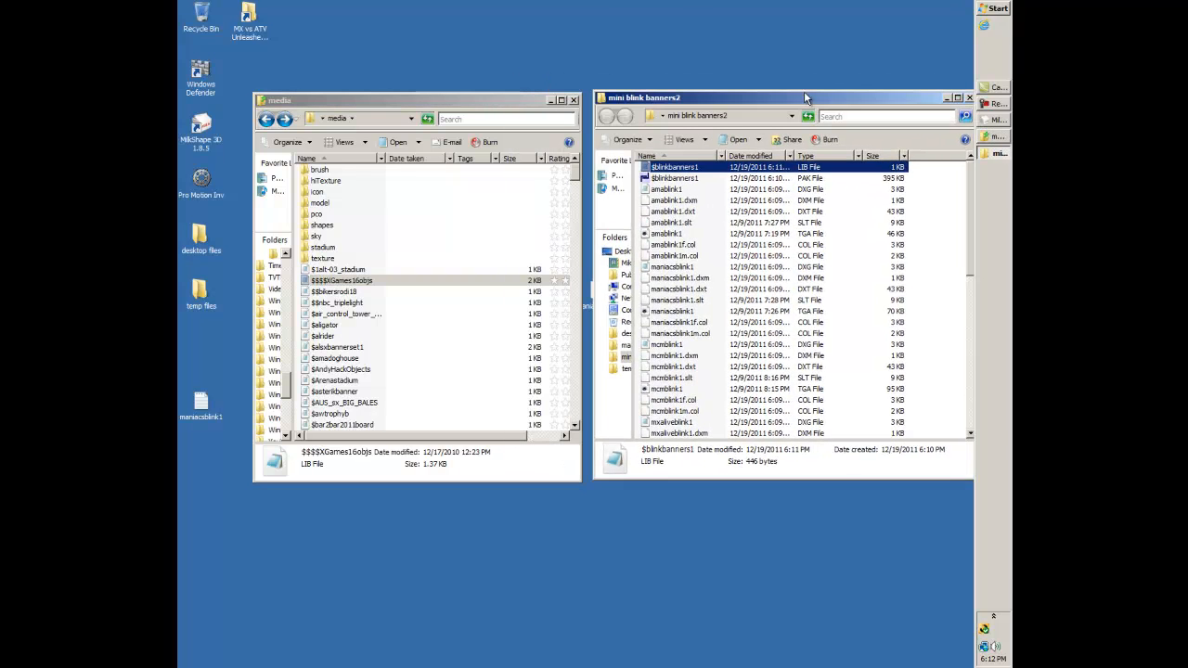
# Copy the $blinkbanners1 LIB file from mini blink banners2 into the game's media folder
pyautogui.click(692, 168)
pyautogui.rightClick(691, 168)
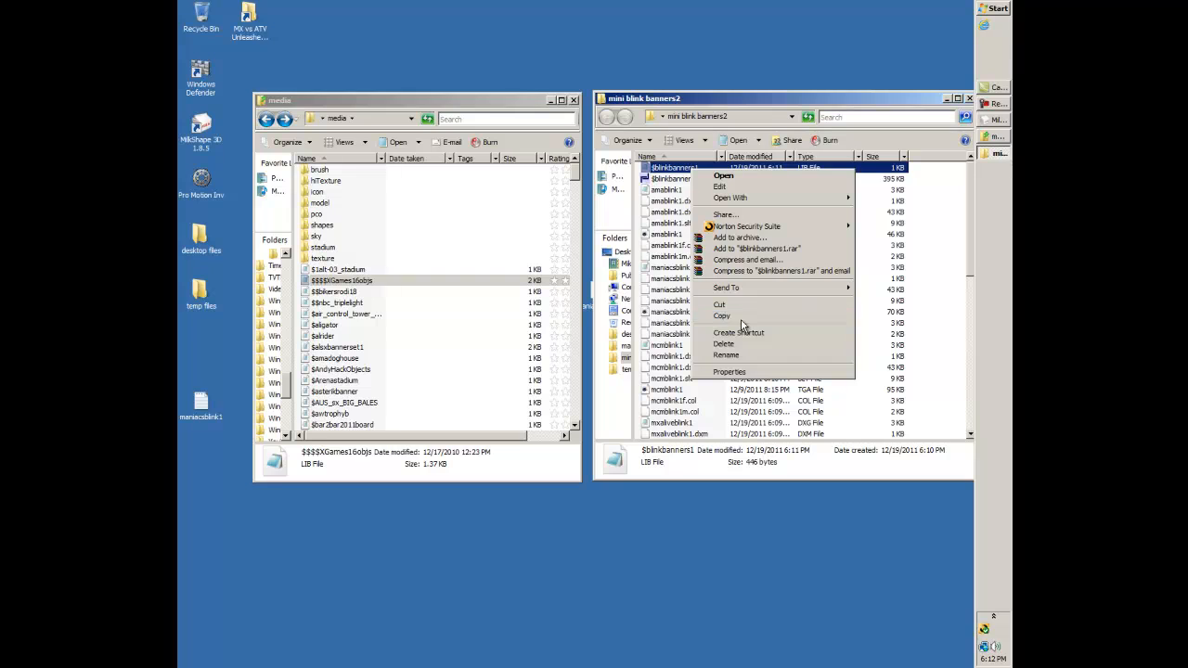
pyautogui.click(742, 317)
pyautogui.rightClick(456, 325)
pyautogui.click(470, 282)
pyautogui.rightClick(468, 271)
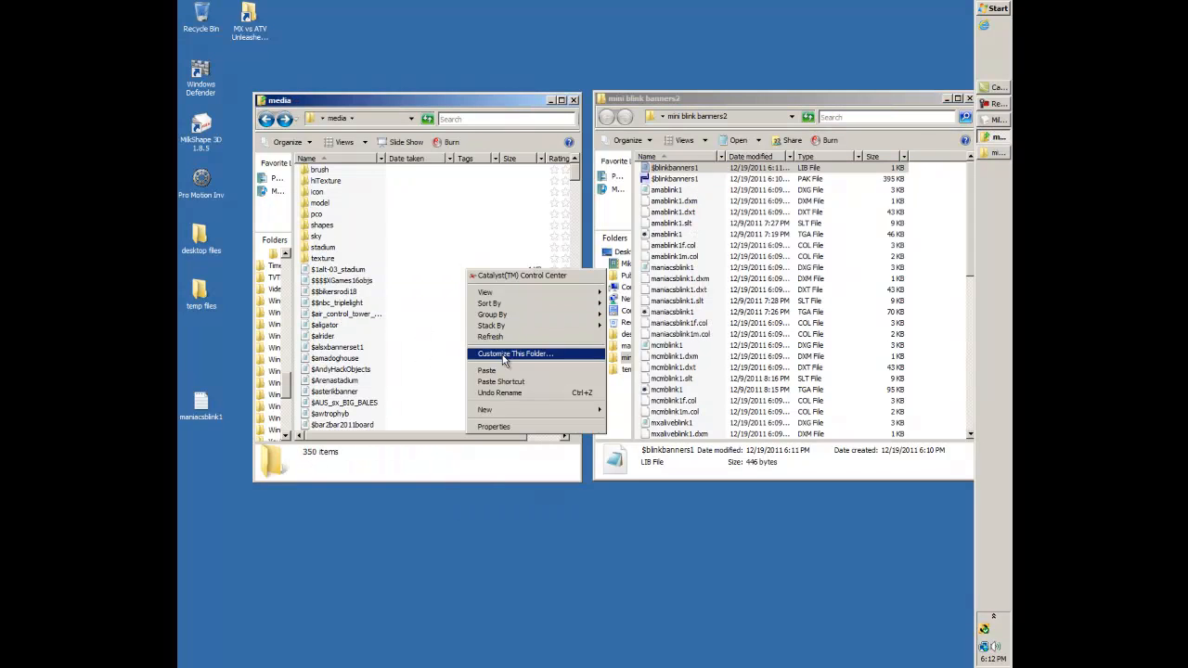
pyautogui.click(502, 371)
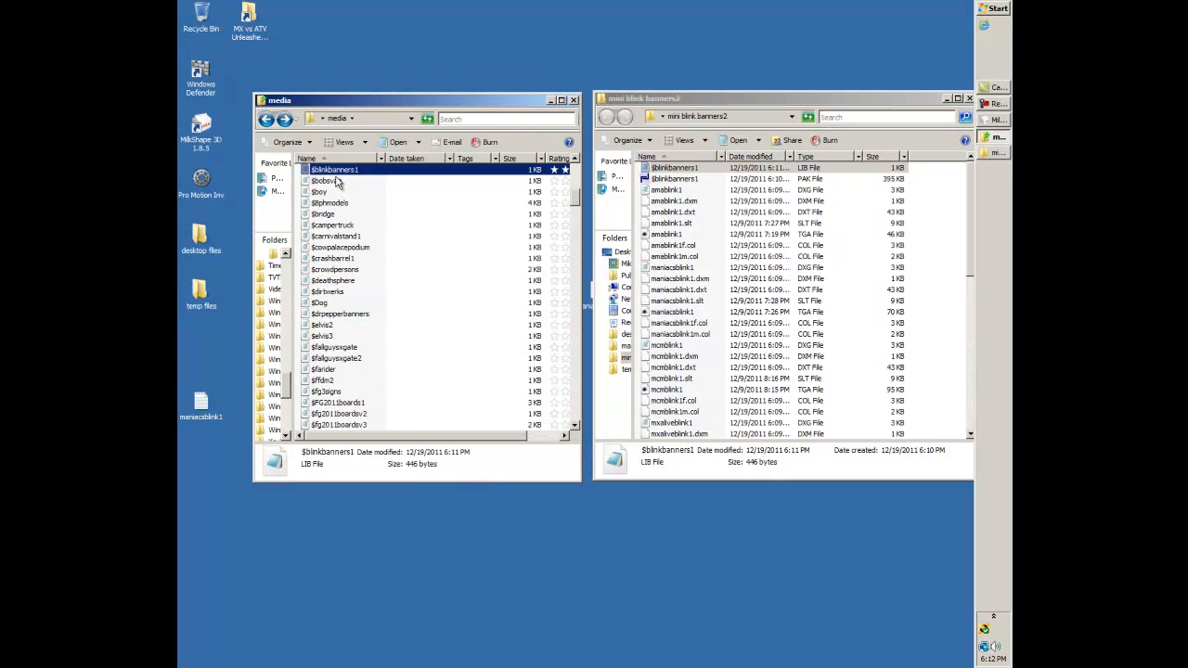
# Copy the $blinkbanners1 PAK file from mini blink banners2 into the game's data folder
pyautogui.click(271, 121)
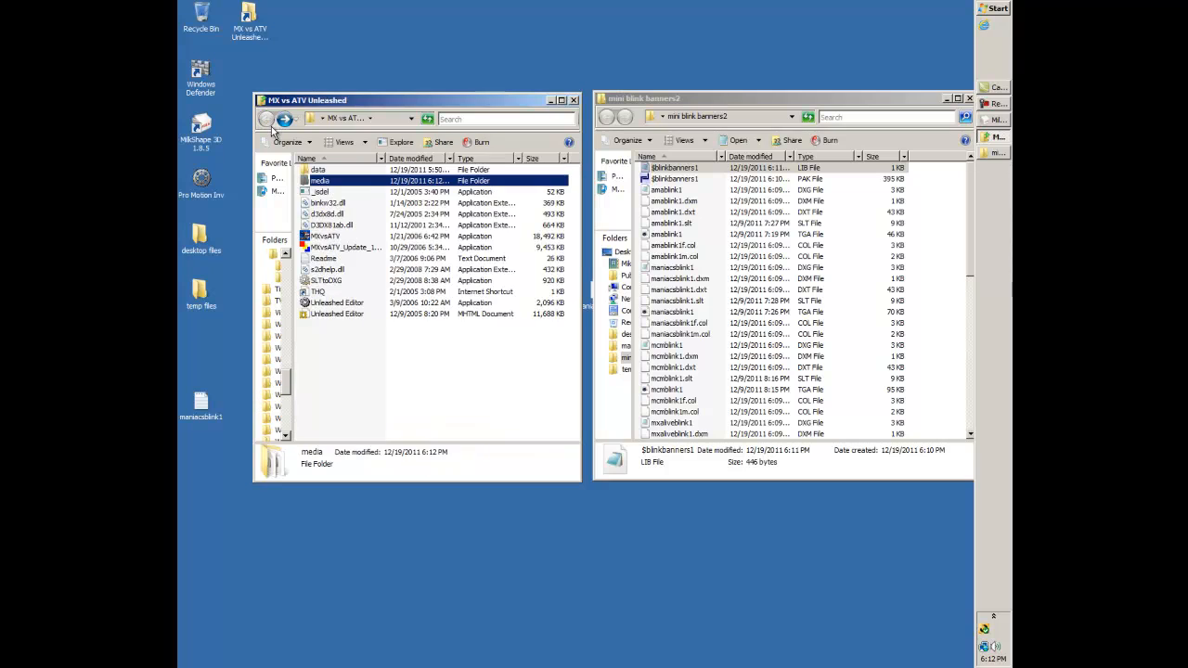
pyautogui.doubleClick(310, 171)
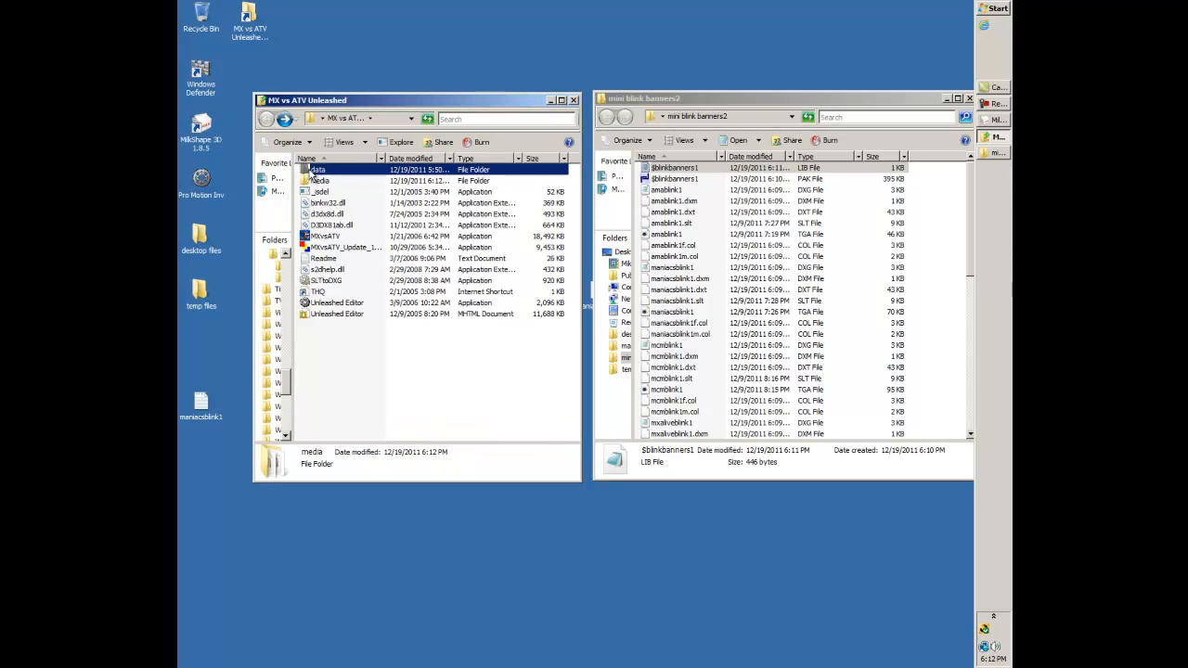
pyautogui.rightClick(645, 178)
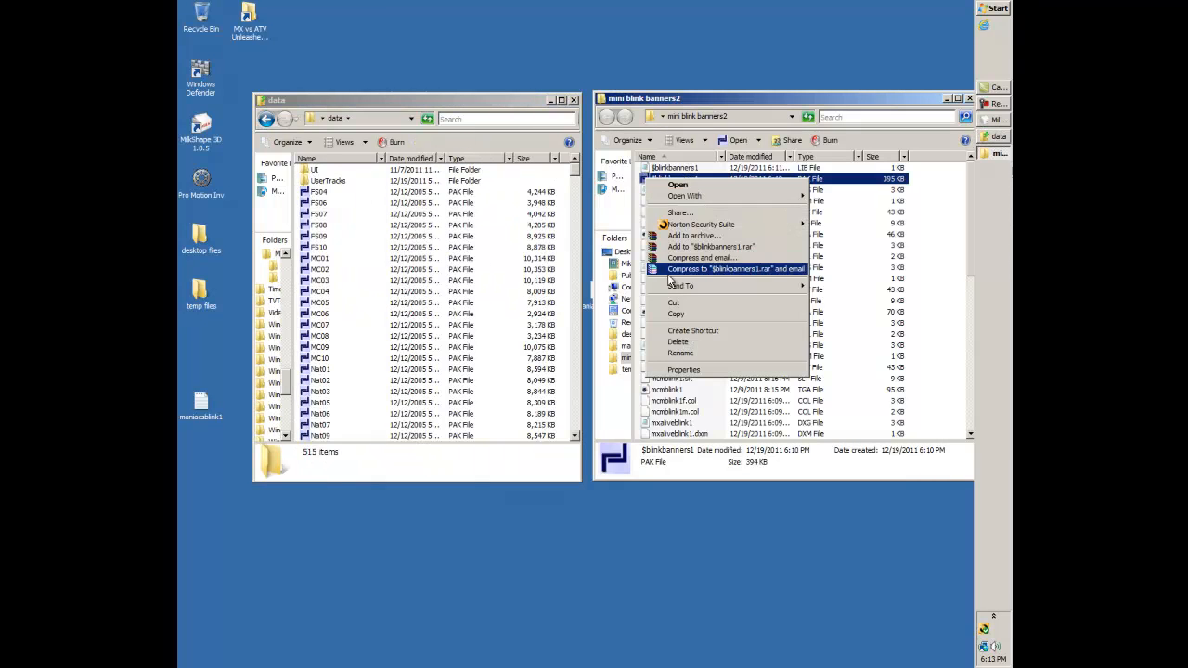
pyautogui.click(675, 314)
pyautogui.click(367, 368)
pyautogui.rightClick(366, 368)
pyautogui.click(418, 469)
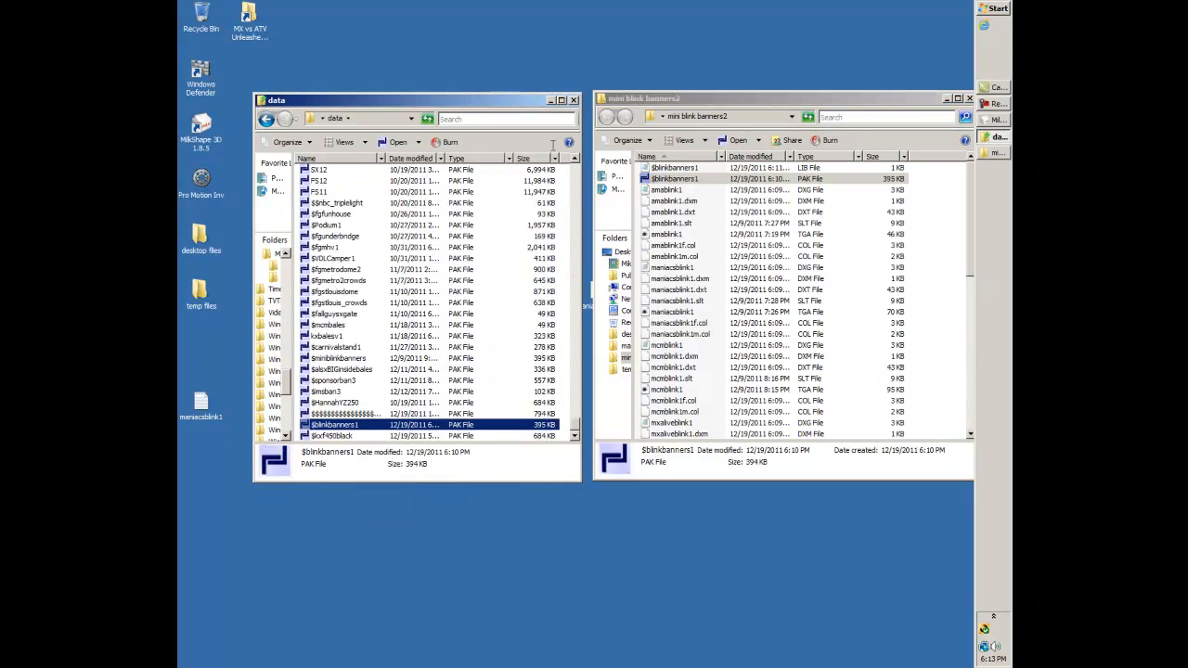
# Close the data and mini blink banners2 folder windows
pyautogui.click(573, 102)
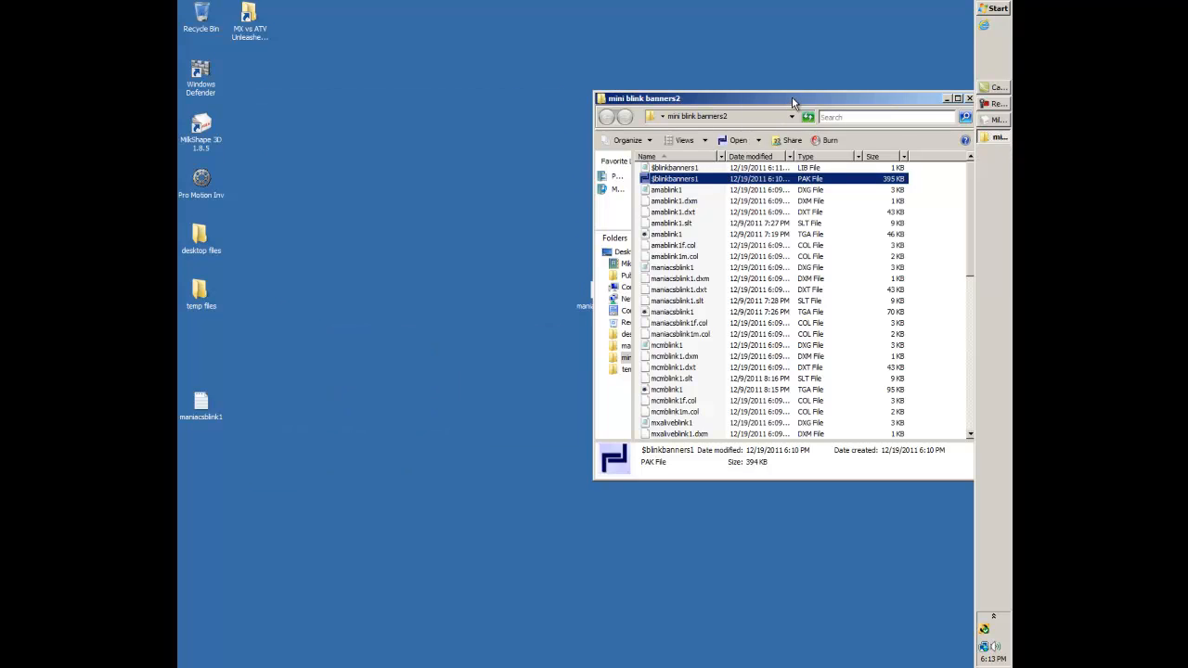
pyautogui.moveTo(792, 97); pyautogui.dragTo(583, 126)
pyautogui.click(764, 129)
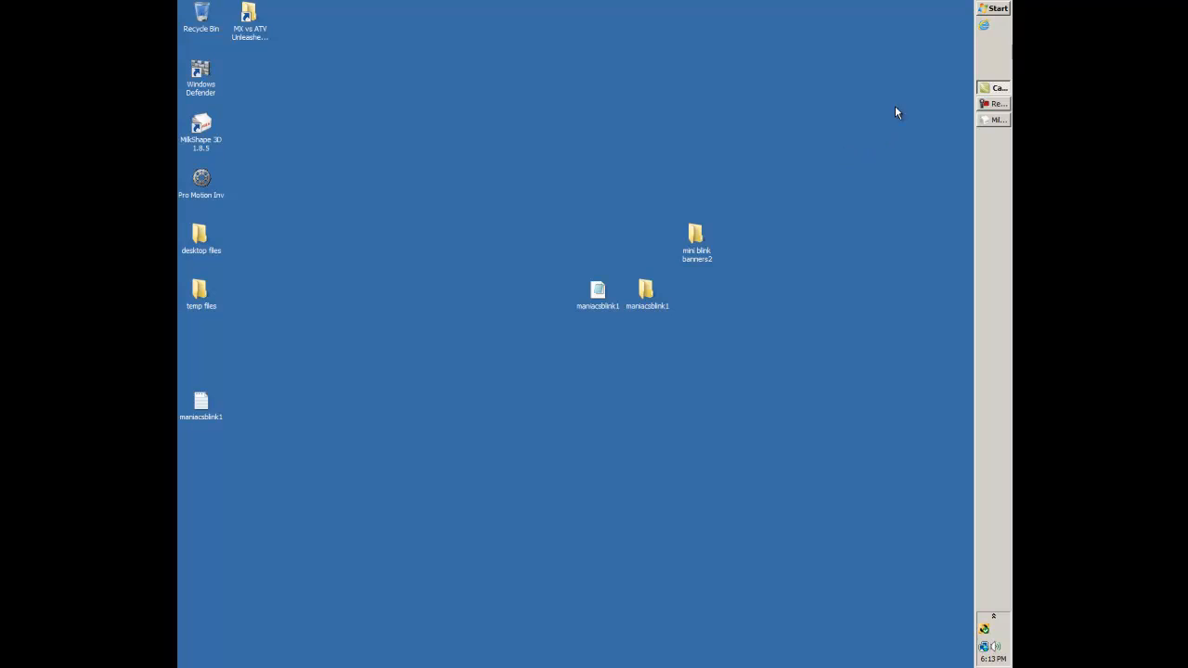
# Launch the Unleashed Editor application from the MX vs ATV Unleashed folder and close the folder window
pyautogui.doubleClick(249, 22)
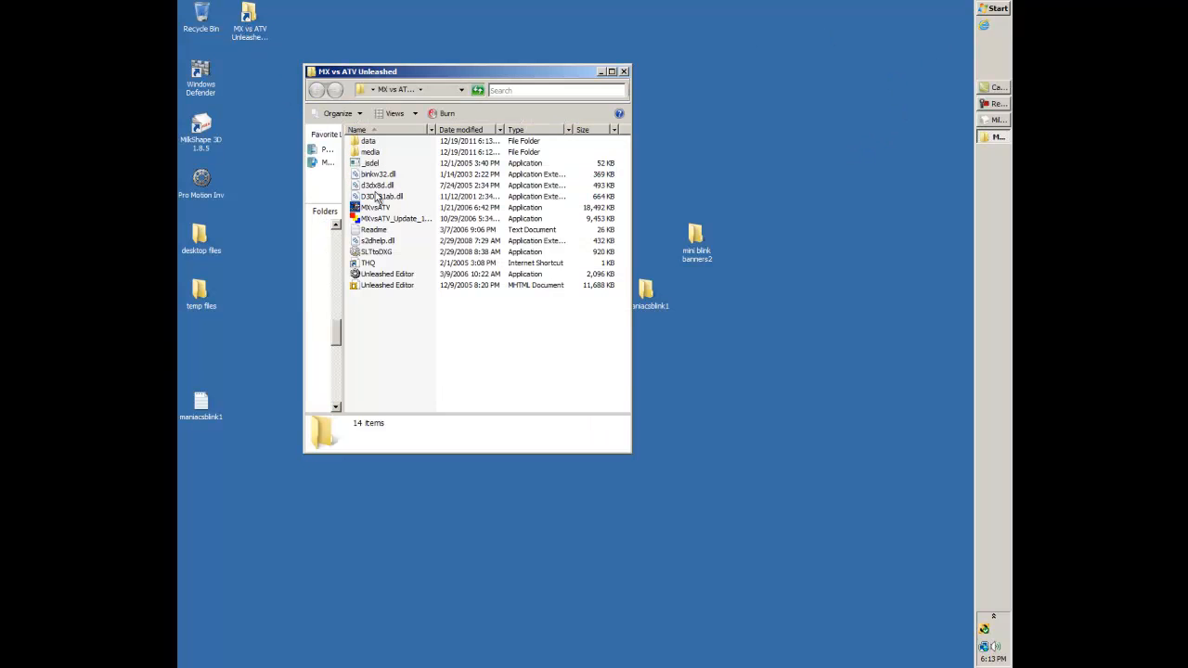
pyautogui.rightClick(374, 274)
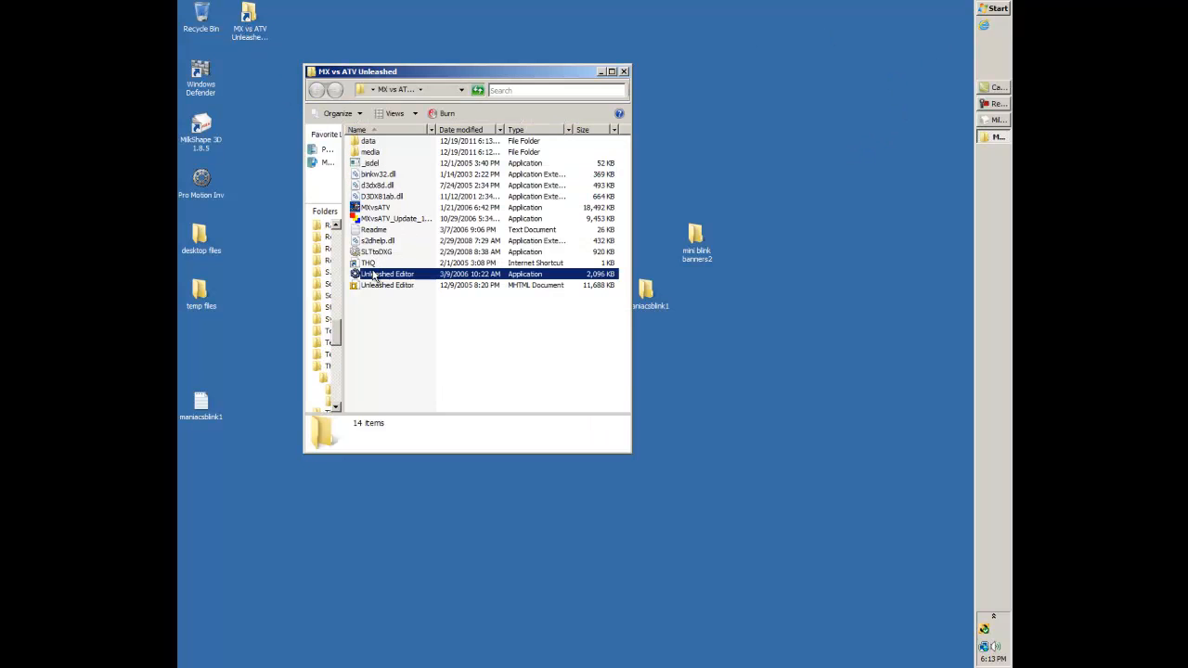
pyautogui.click(396, 279)
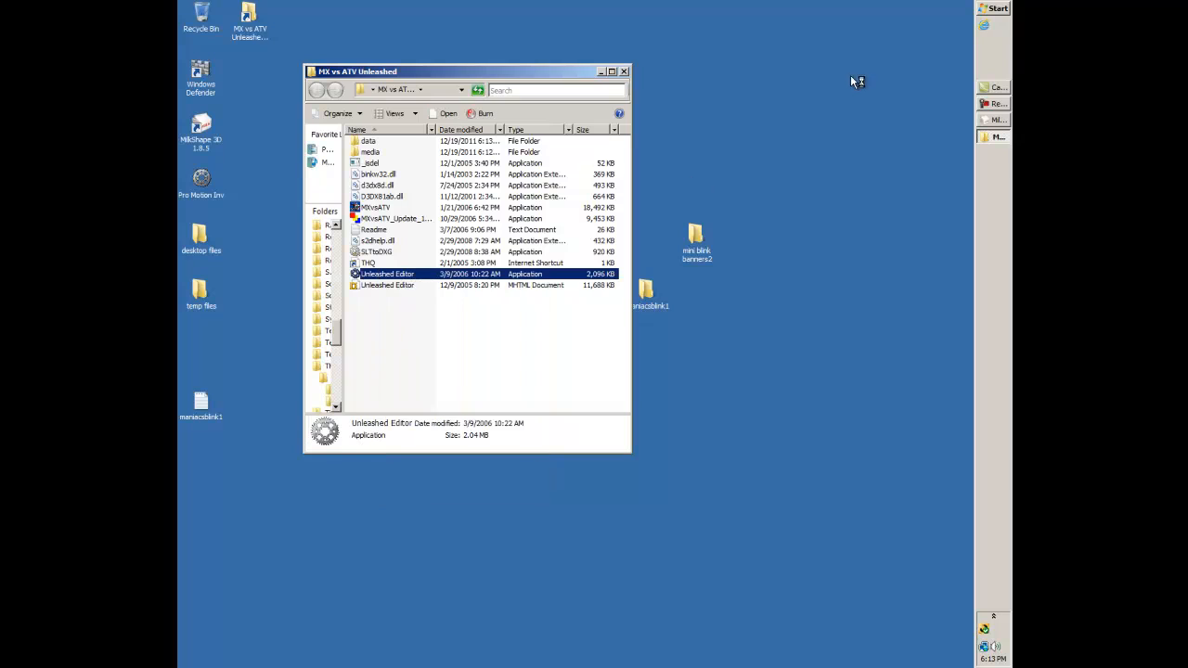
pyautogui.click(624, 73)
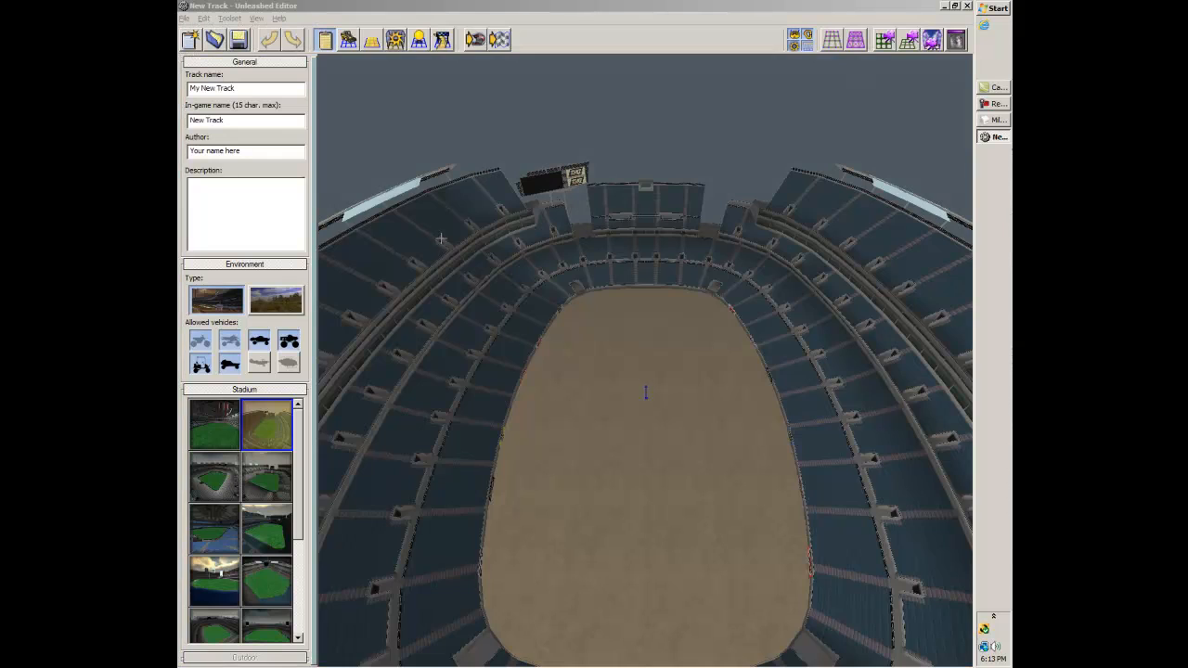
# Set the new track's environment to outdoor and expand the blinkbanners1 group in the object library
pyautogui.click(280, 309)
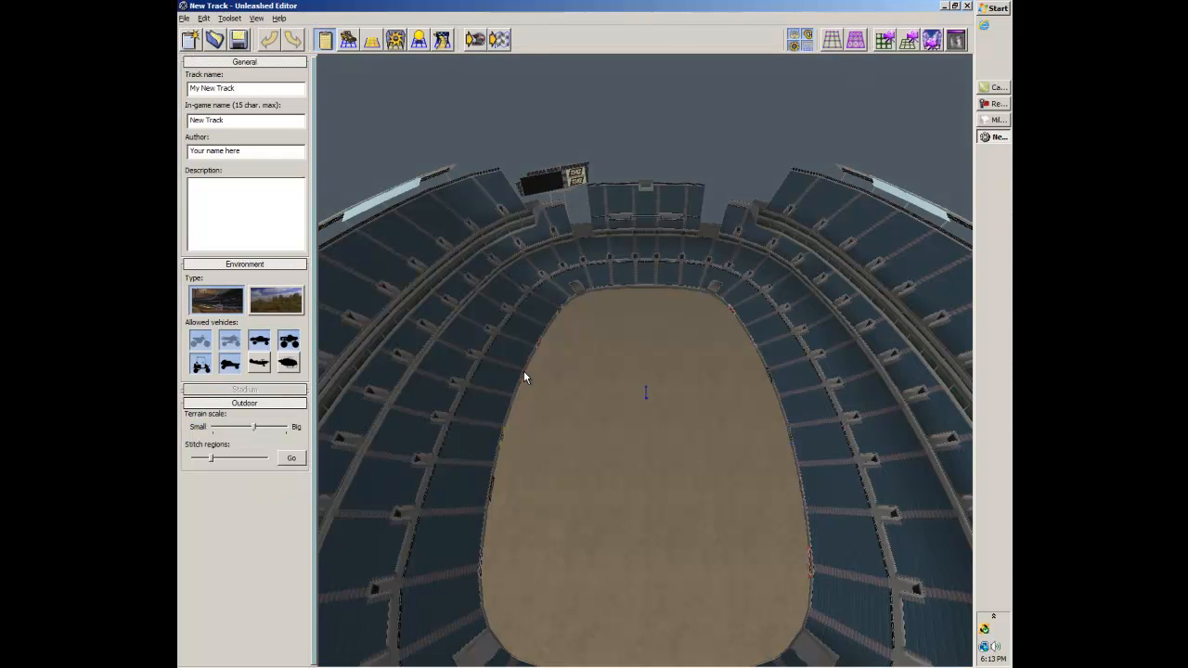
pyautogui.moveTo(609, 364); pyautogui.dragTo(552, 242)
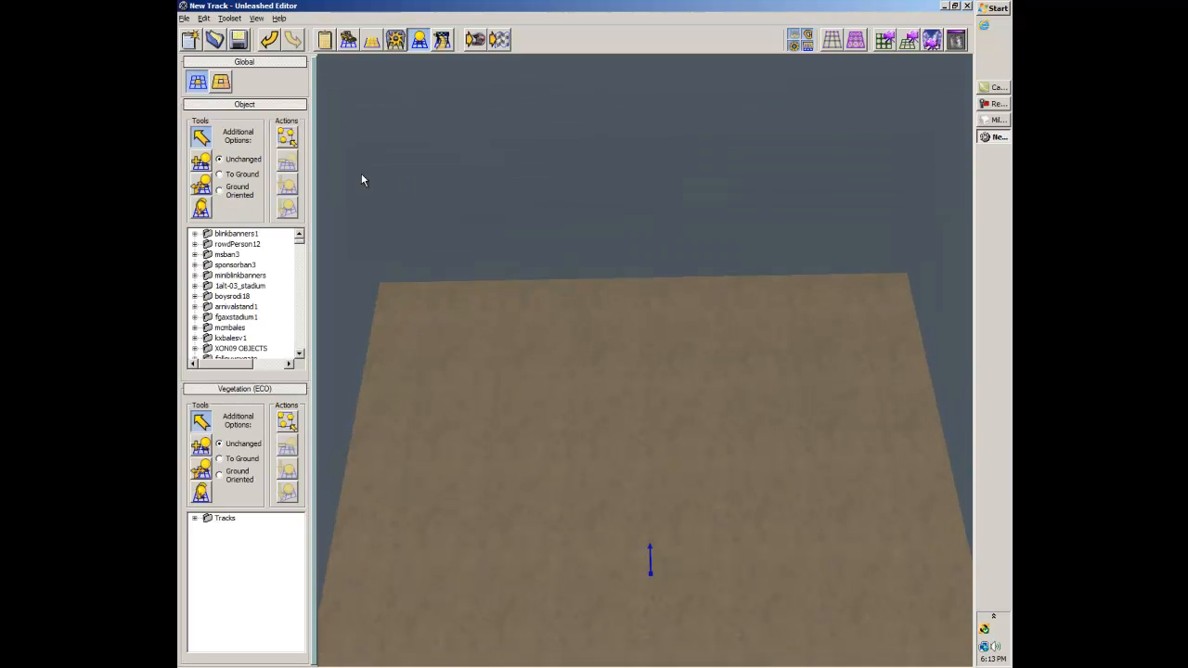
pyautogui.doubleClick(243, 232)
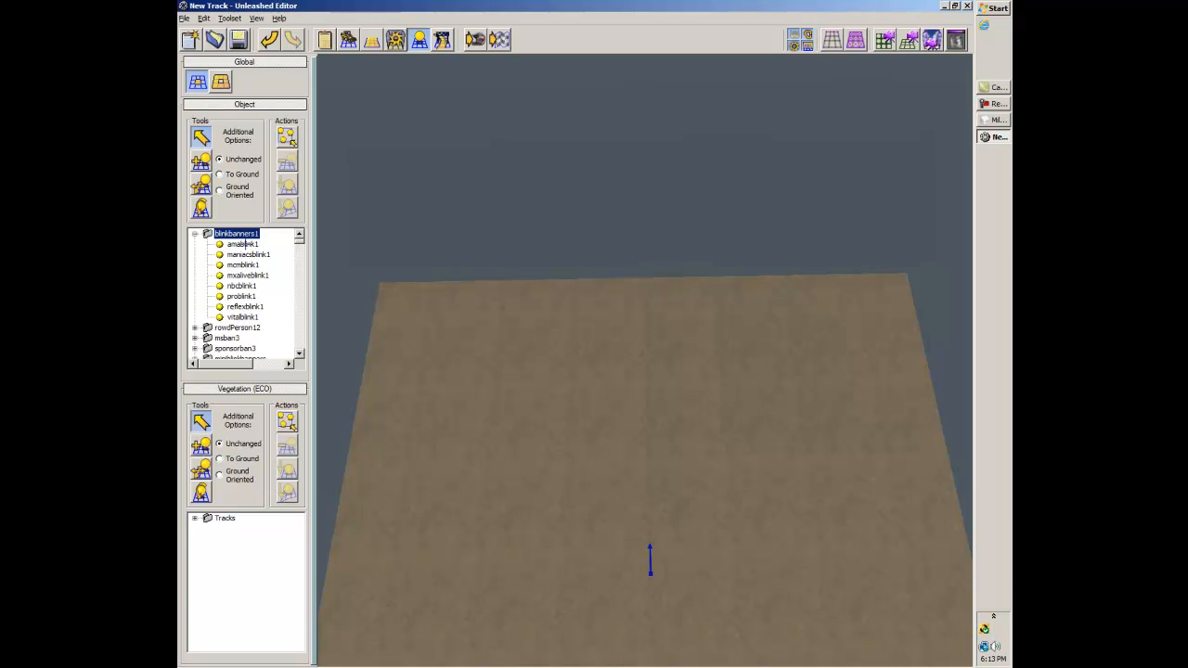
# Place the amablink1 and maniacsblink1 banners from the blinkbanners1 group on the terrain
pyautogui.click(243, 244)
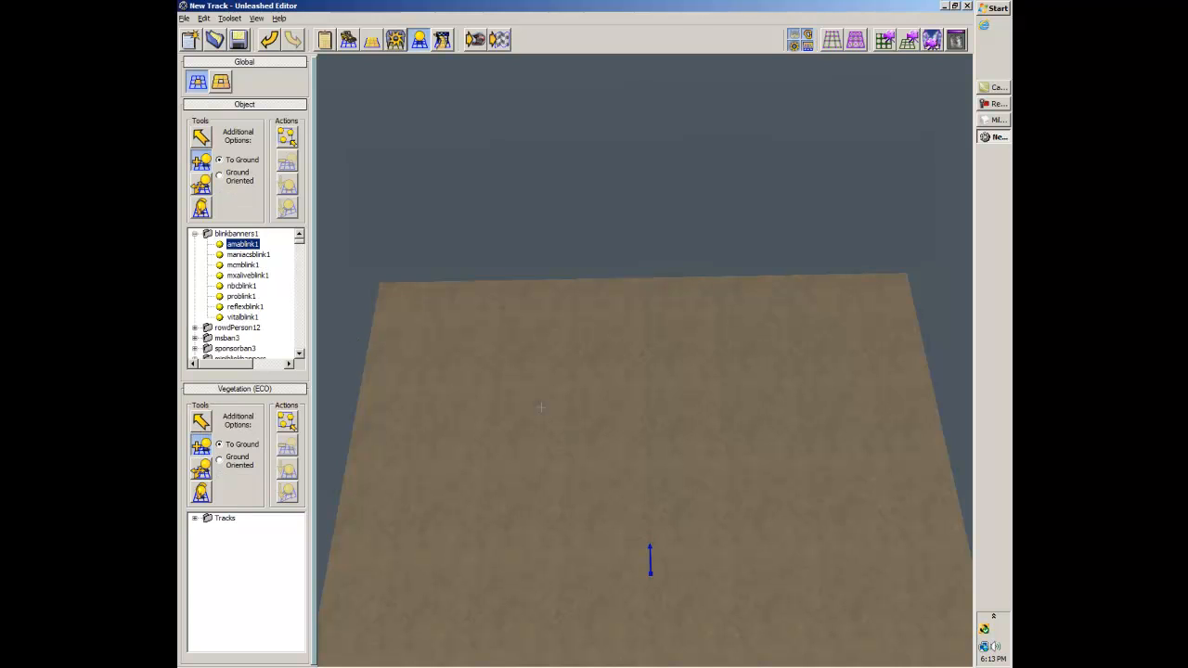
pyautogui.moveTo(541, 406); pyautogui.dragTo(575, 445)
pyautogui.scroll(5, 576, 387)
pyautogui.click(248, 255)
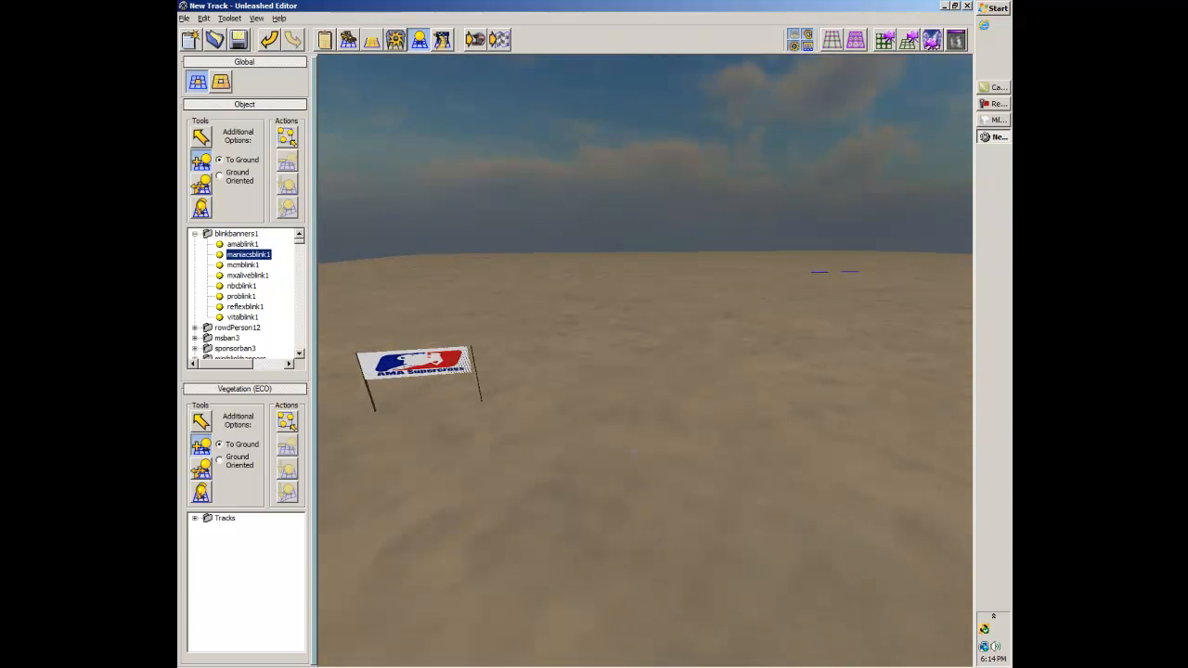
pyautogui.click(654, 406)
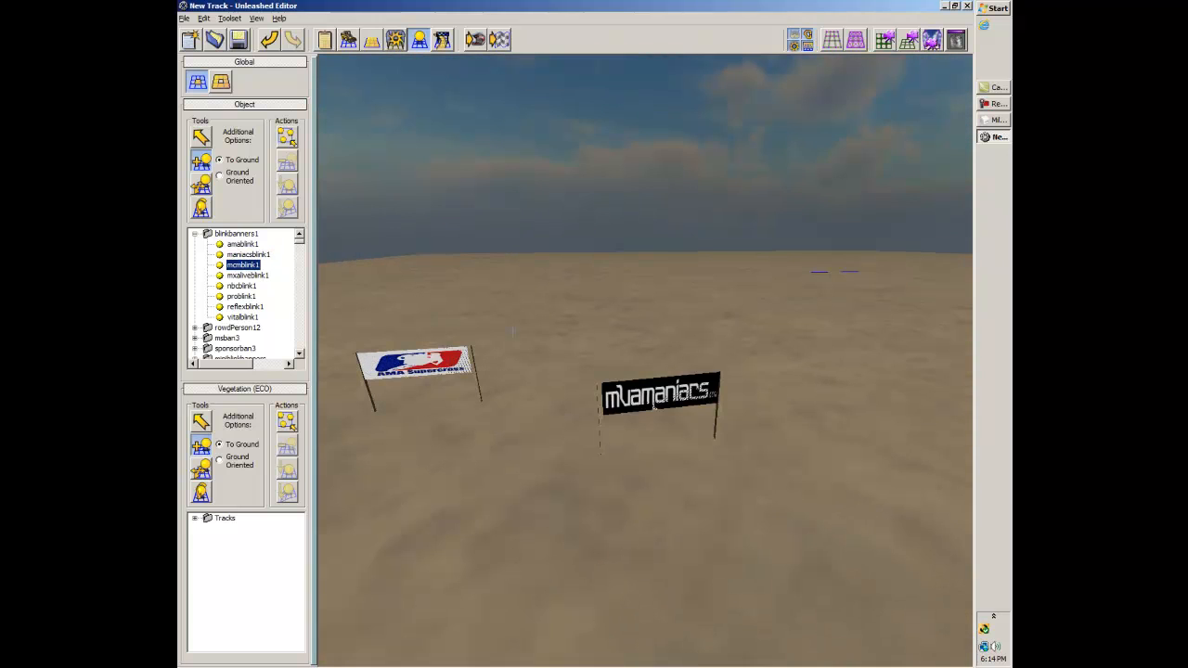
# Add the mcmblink1 banner behind the first two and the mxaliveblink1 banner between them
pyautogui.click(248, 275)
pyautogui.click(552, 315)
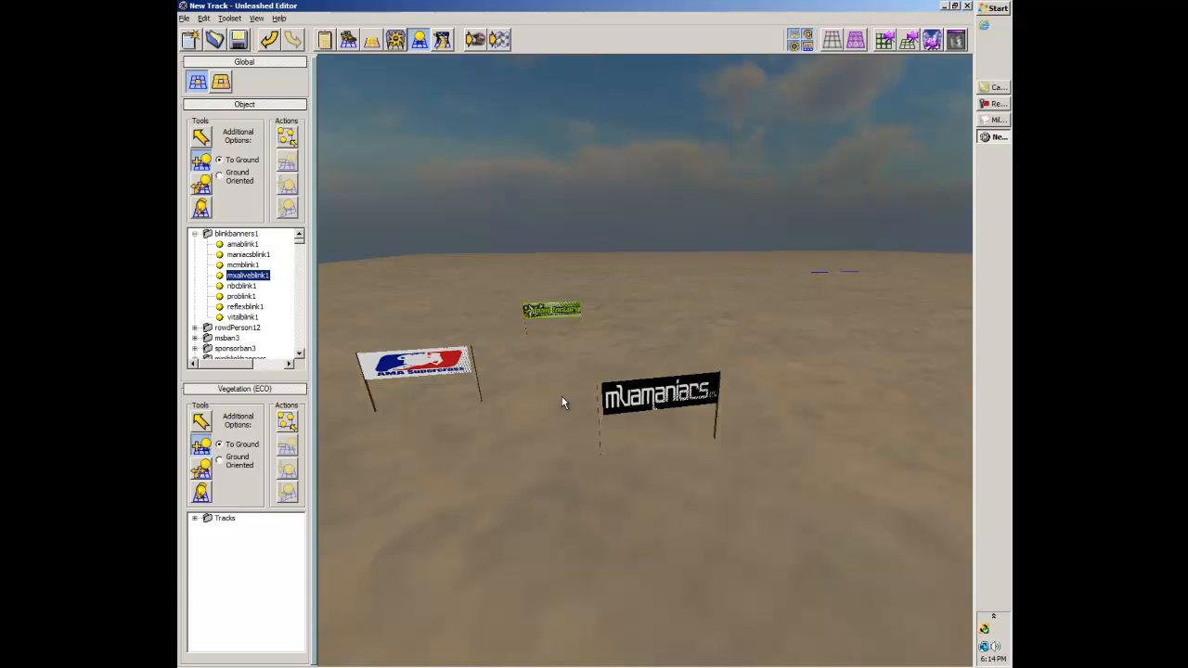
pyautogui.click(535, 392)
# Place the nbcblink1 and problink1 banners on the terrain behind the maniacsblink1 banner
pyautogui.click(243, 286)
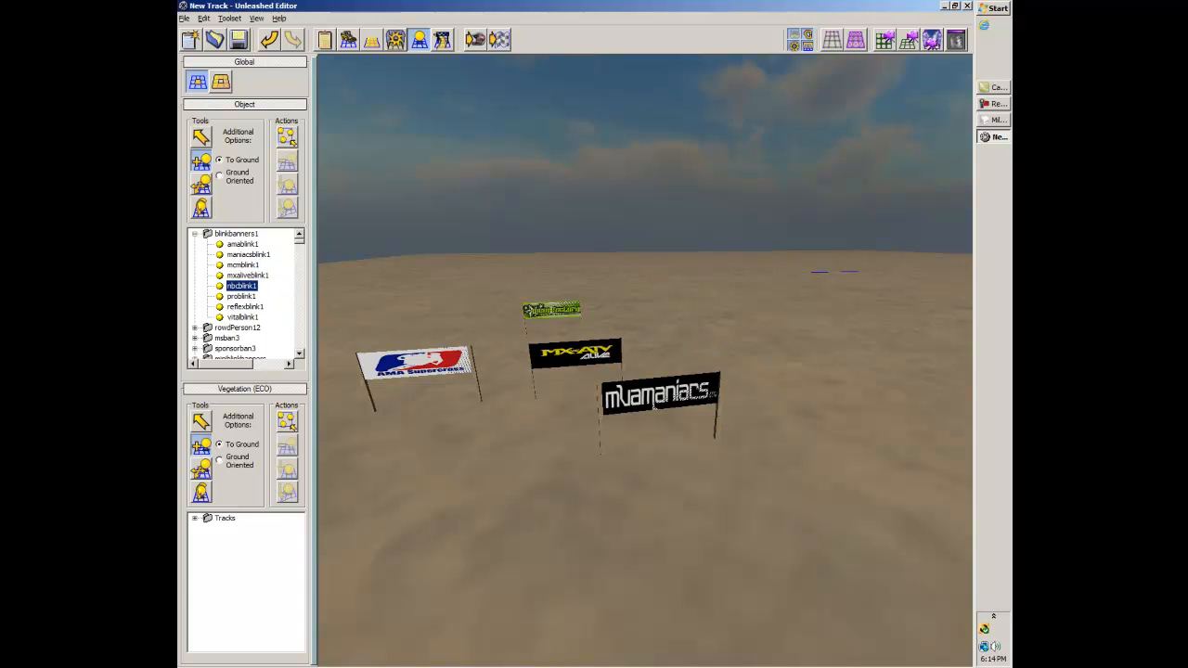
pyautogui.click(687, 357)
pyautogui.click(242, 296)
pyautogui.click(643, 337)
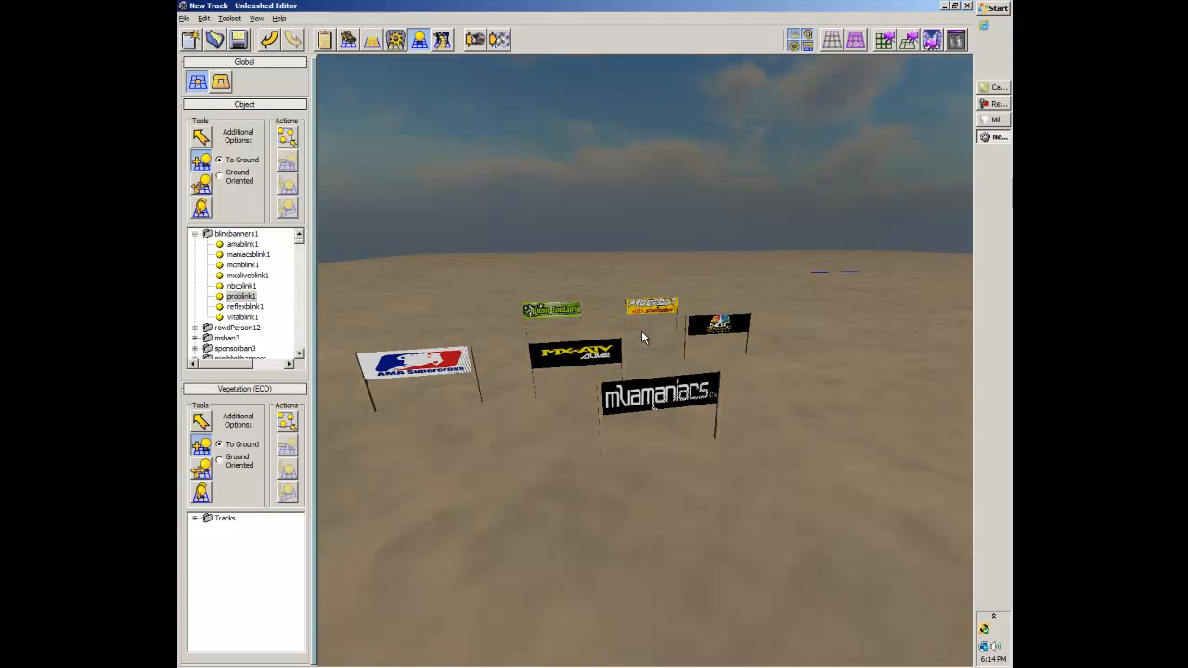
# Place the reflexblink1 and vitalblink1 banners from the blinkbanners1 group on the terrain in front of the other banners
pyautogui.doubleClick(245, 306)
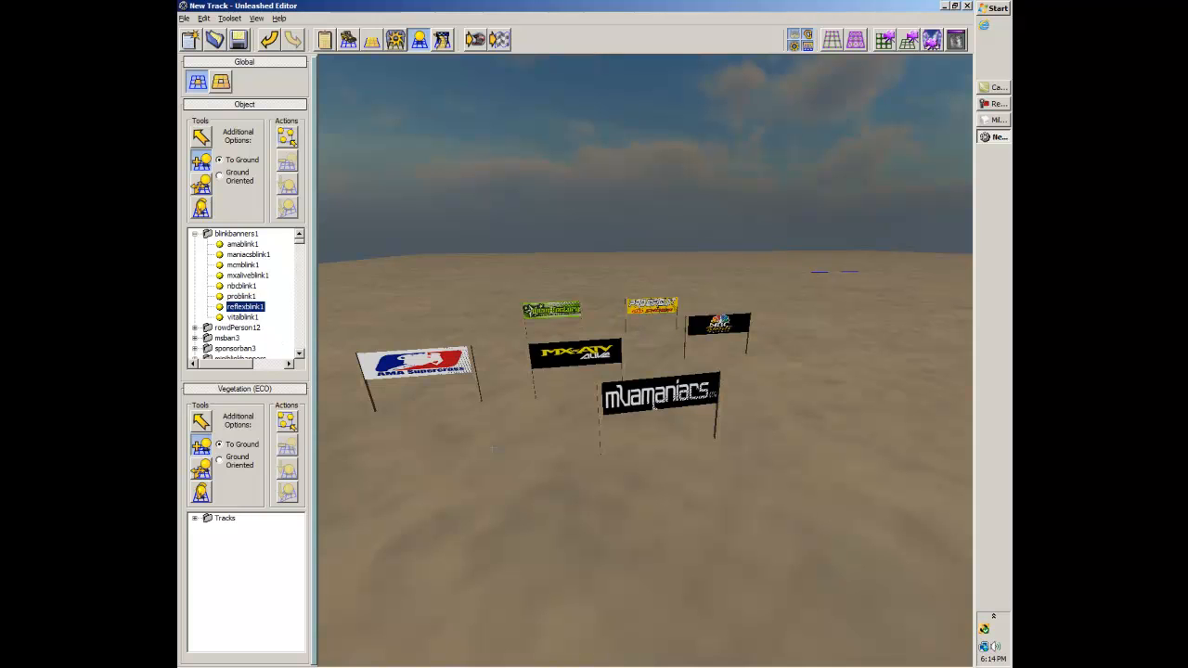
pyautogui.click(241, 317)
pyautogui.click(753, 472)
pyautogui.scroll(-5, 551, 438)
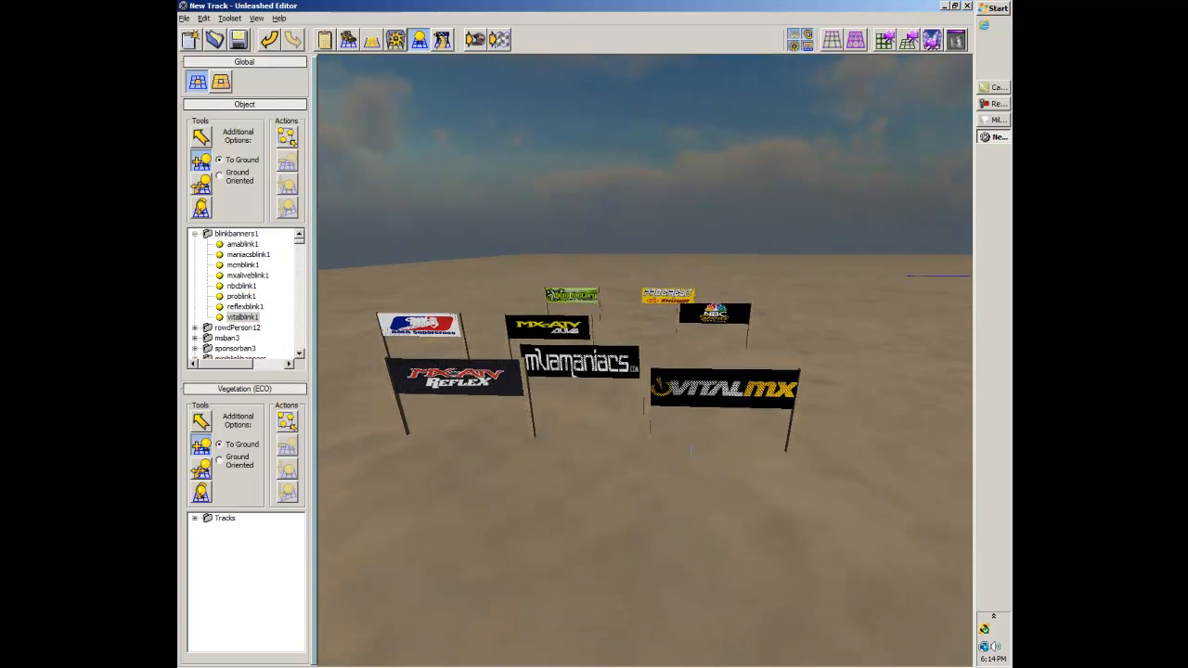
pyautogui.scroll(3, 604, 432)
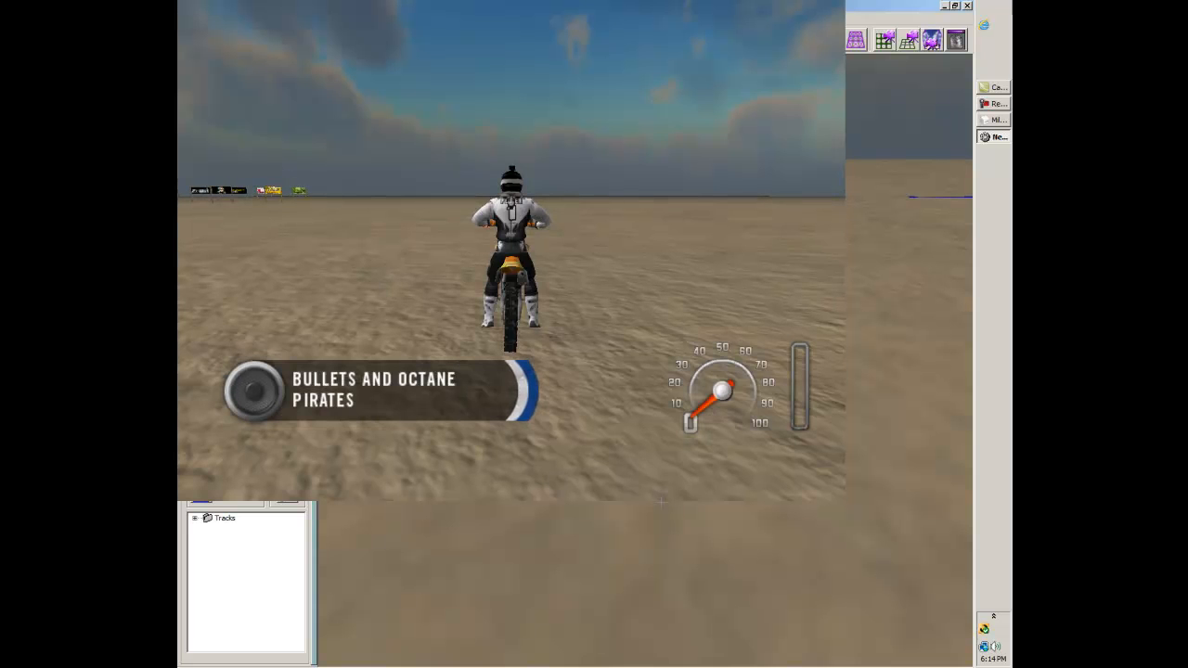
# Test-ride the track on the motorcycle, heading from the start point to the banner group and in among the banners
pyautogui.press('Up')
pyautogui.press('Up')
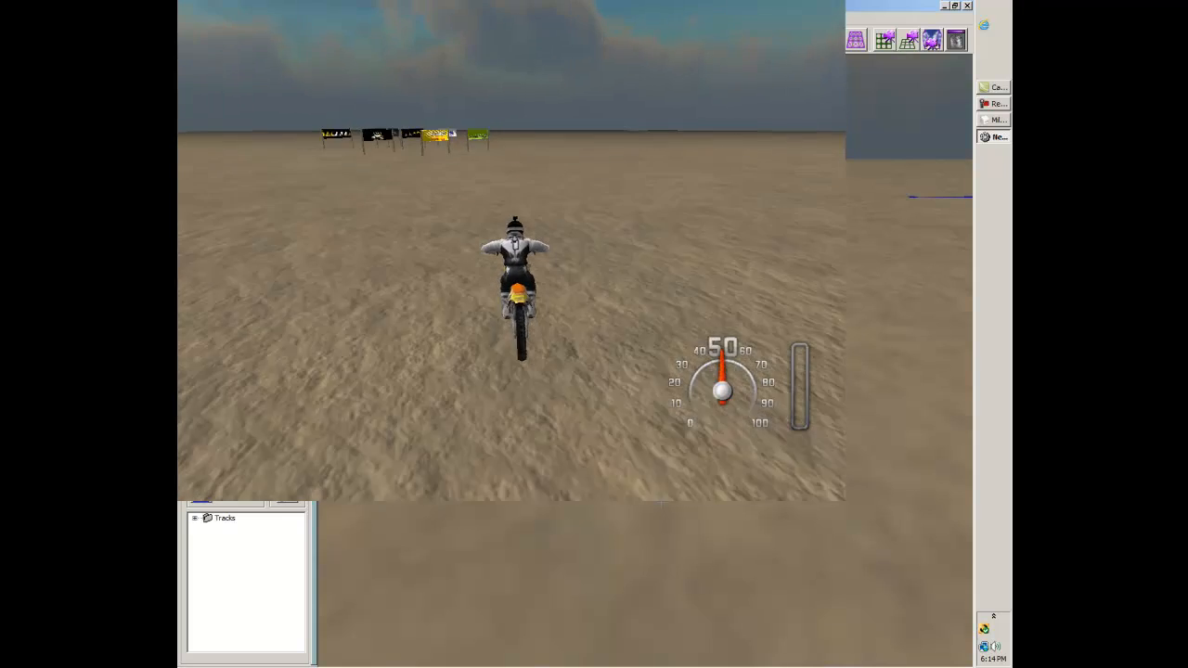
pyautogui.press('Down')
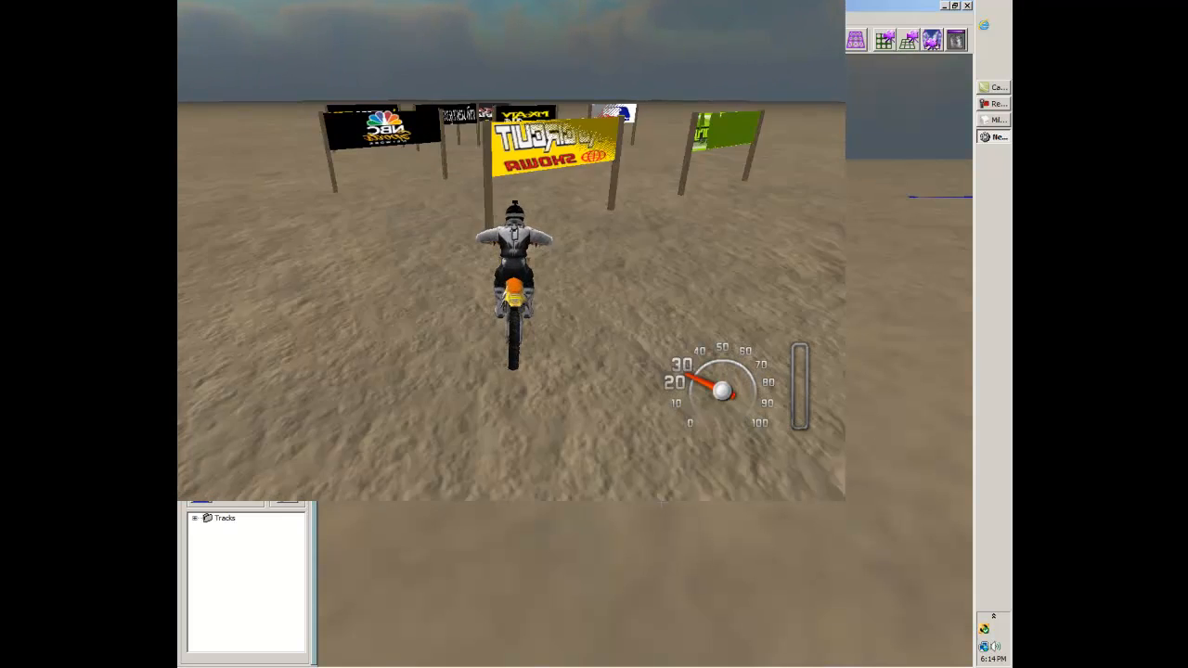
pyautogui.press('Right')
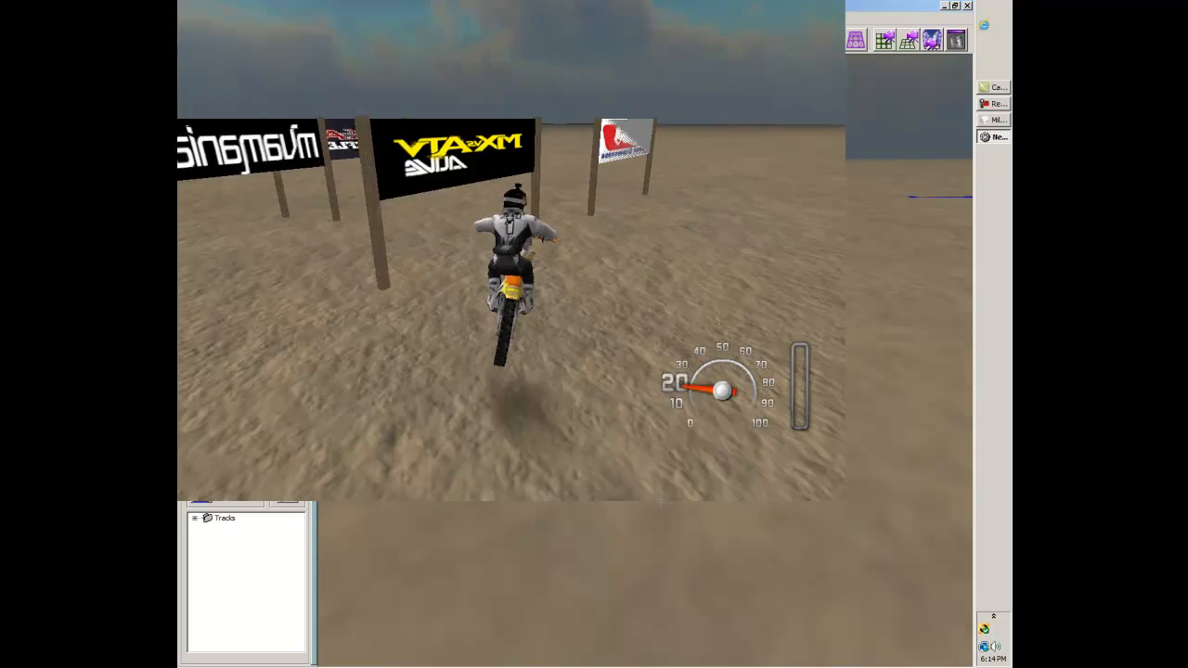
pyautogui.press('Left')
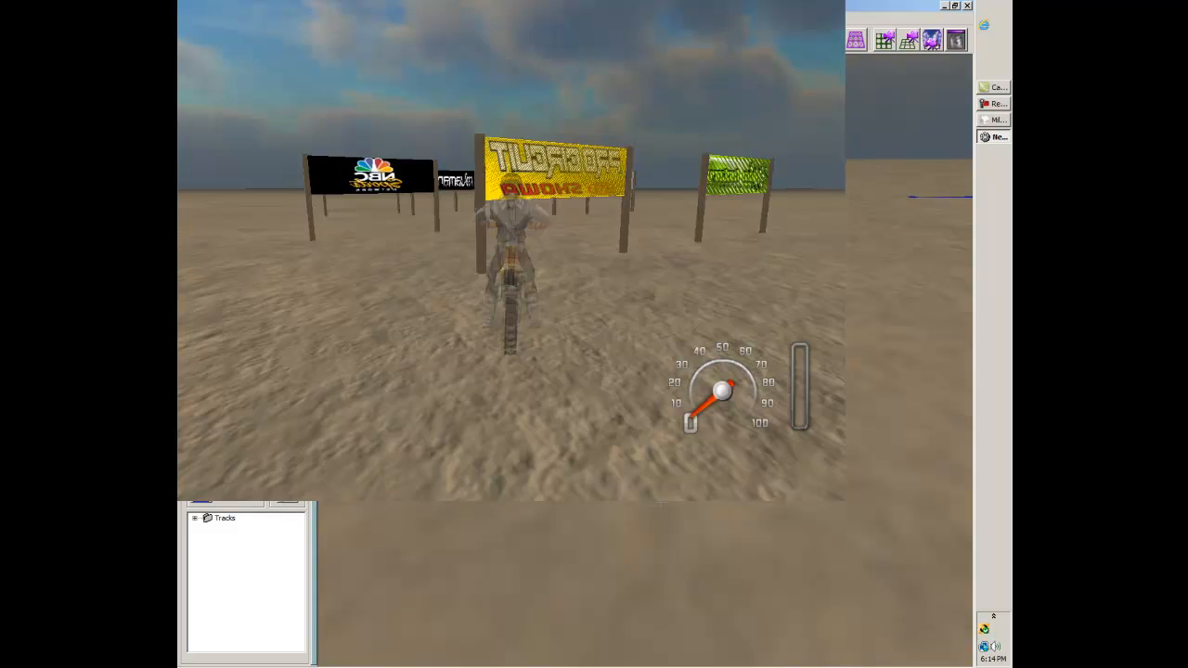
# Ride between the banners and circle to their front side to examine the blinking AMA Supercross and MX vs ATV Alive banners
pyautogui.press('Up')
pyautogui.press('Left')
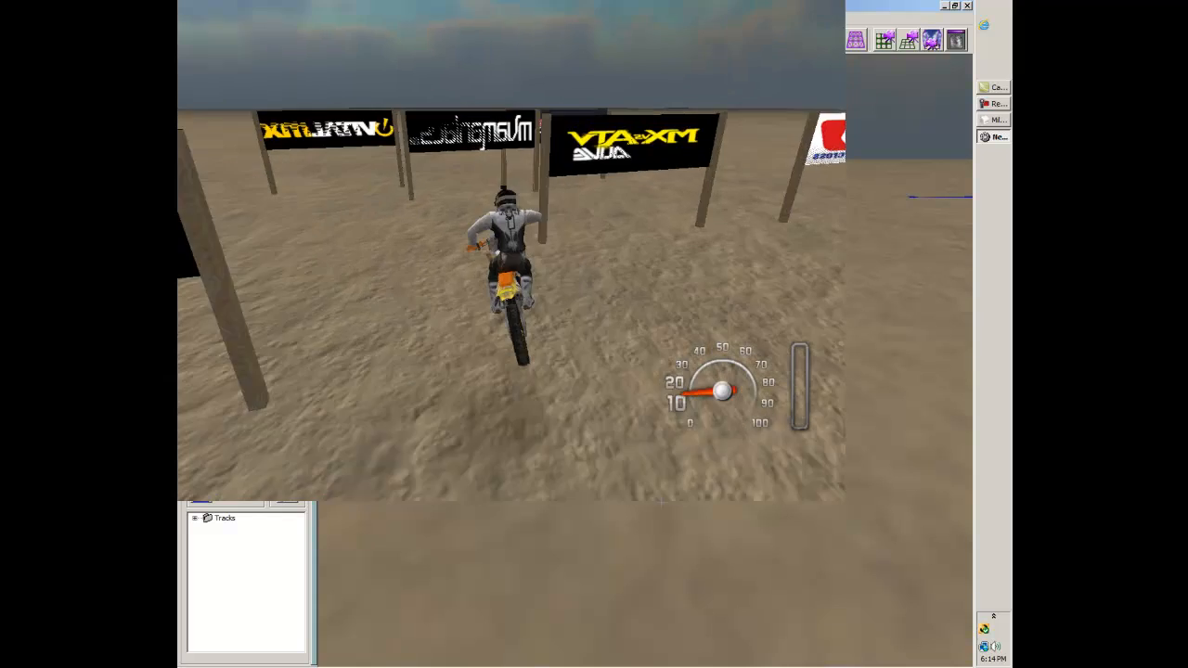
pyautogui.press('Right')
pyautogui.press('Up')
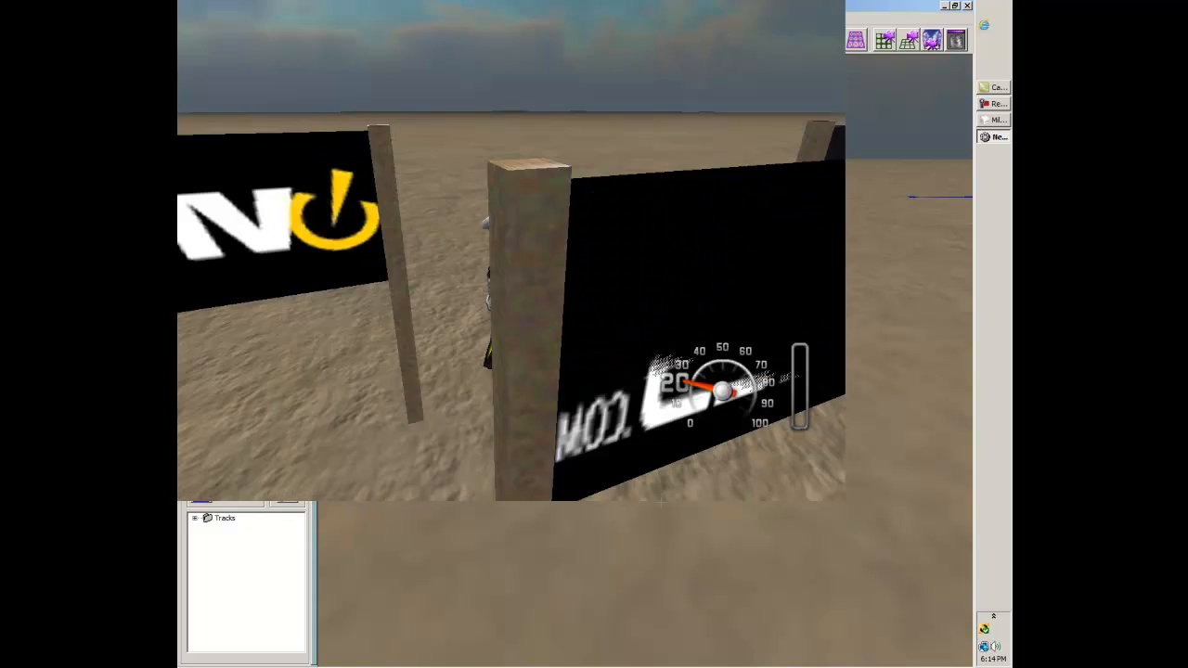
pyautogui.press('Right')
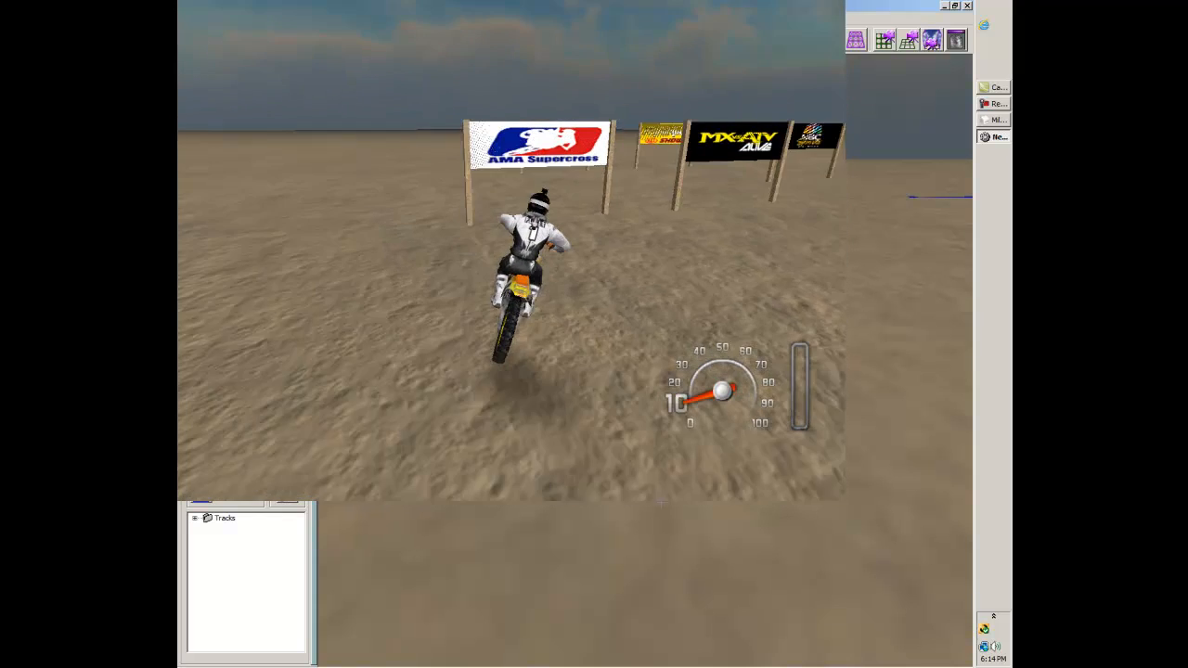
pyautogui.press('Up')
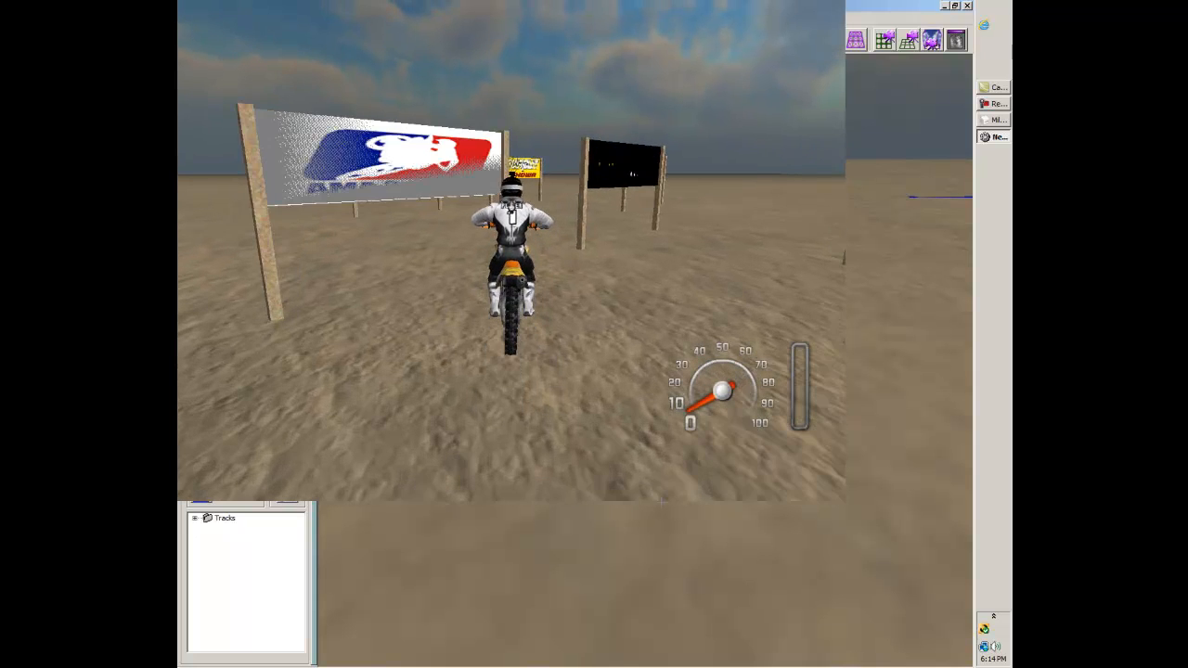
pyautogui.press('Up')
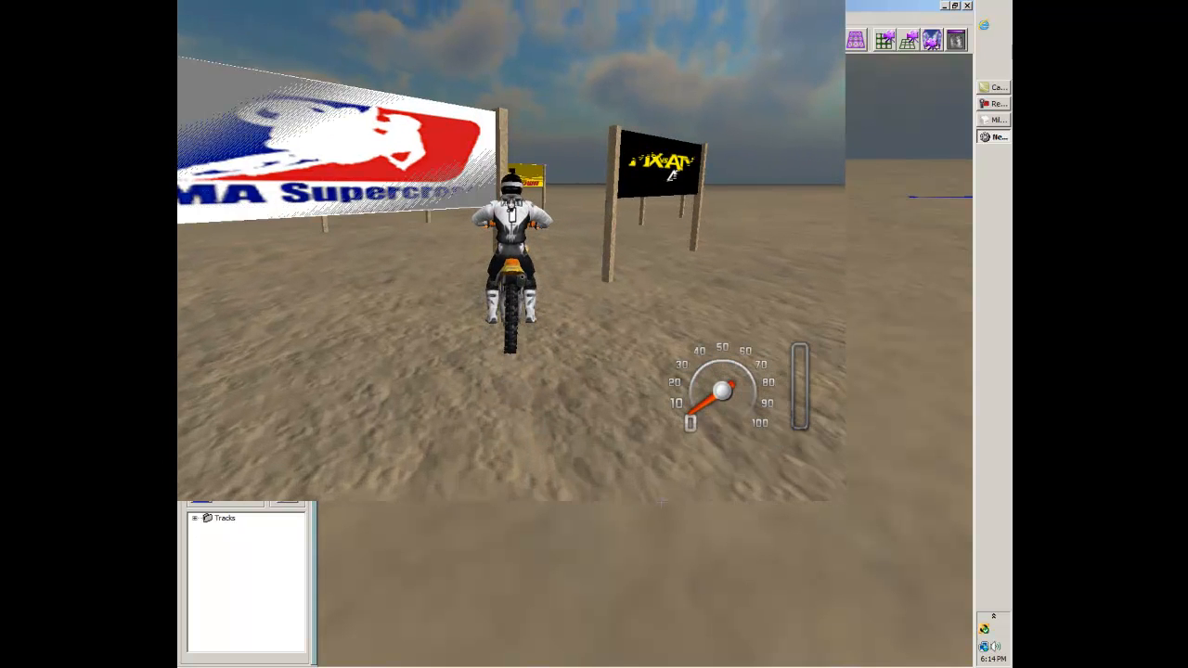
# End the test ride, return to the Unleashed Editor and close it without saving the new track
pyautogui.press('Escape')
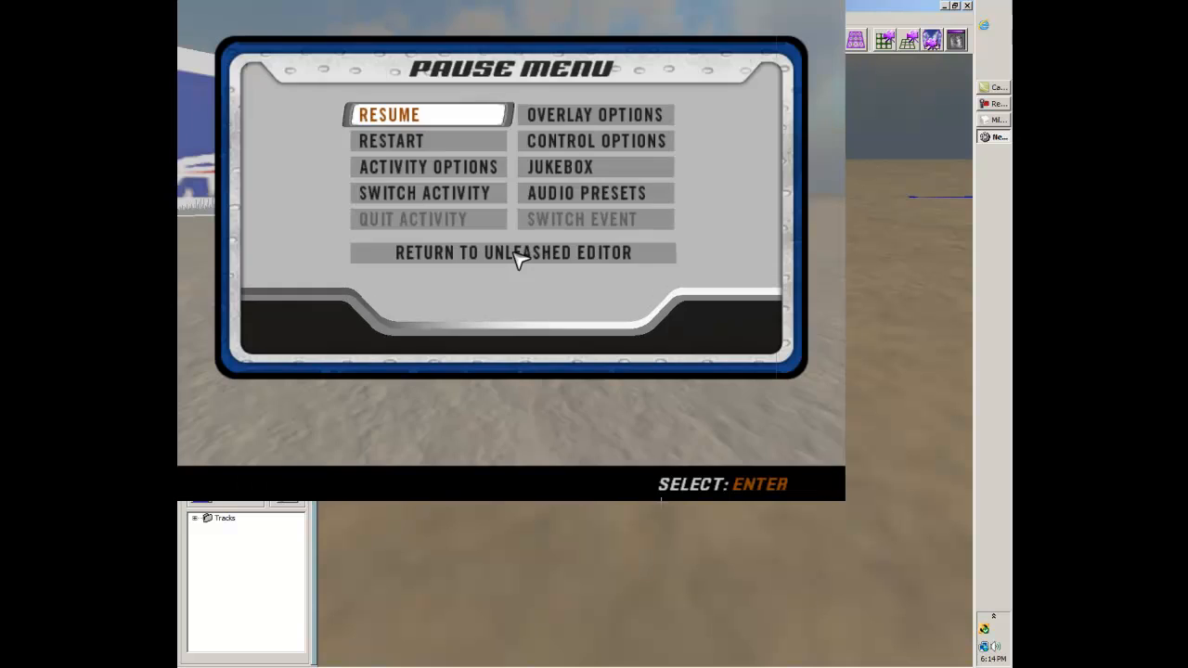
pyautogui.click(519, 255)
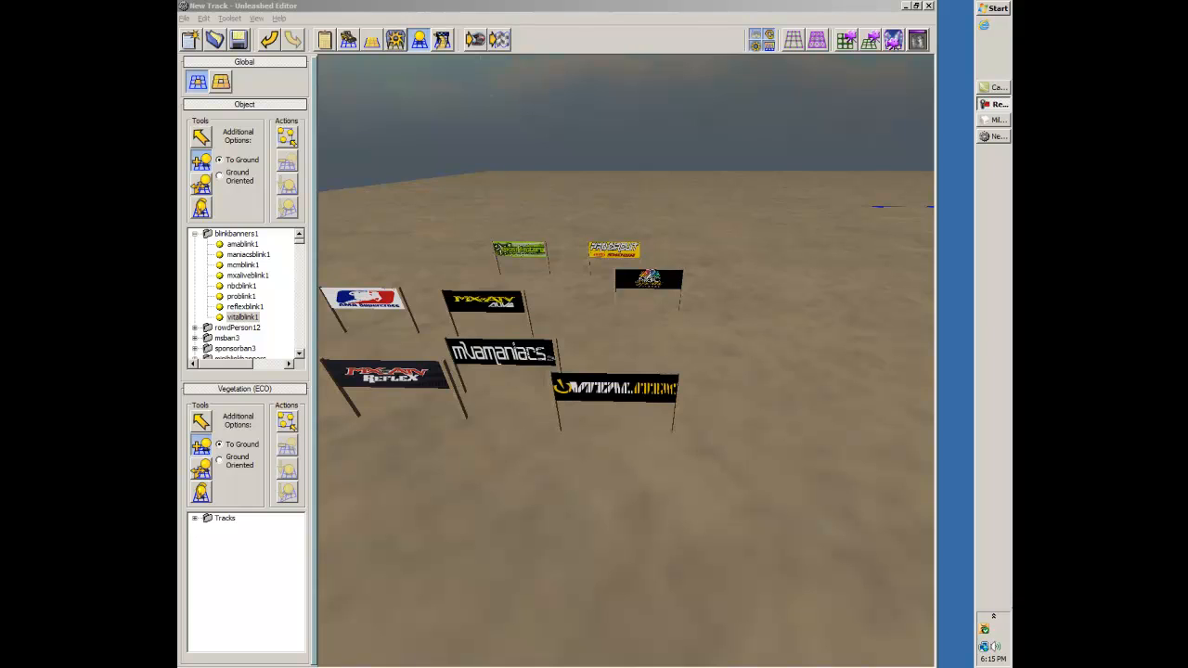
pyautogui.click(929, 6)
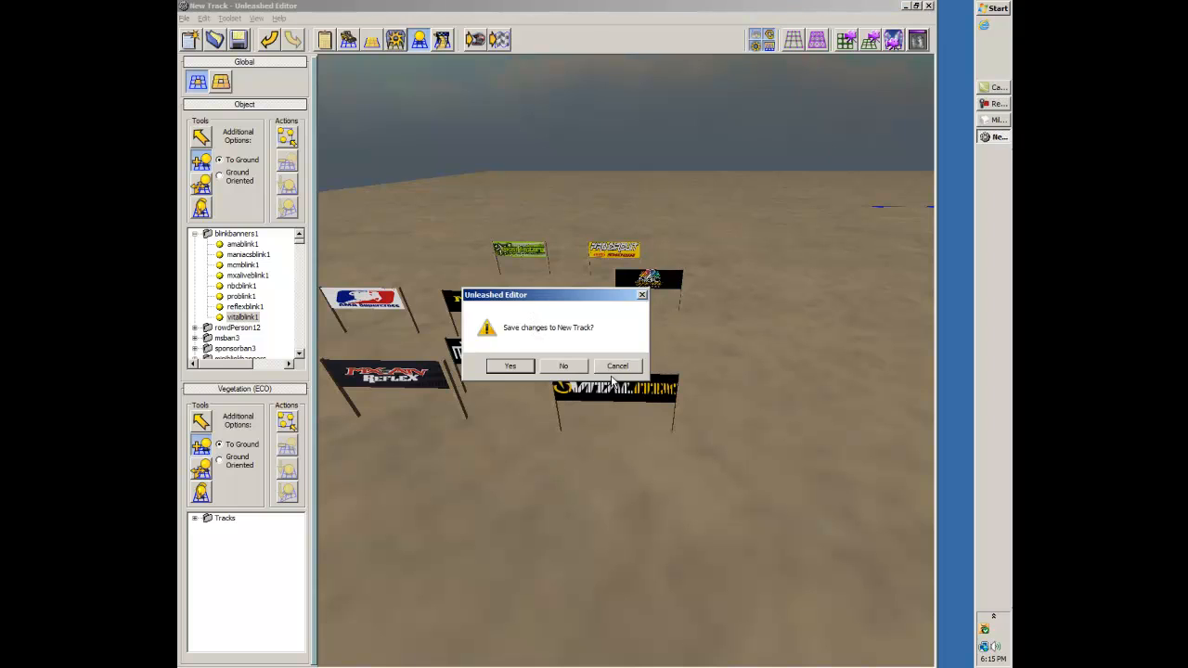
pyautogui.click(564, 366)
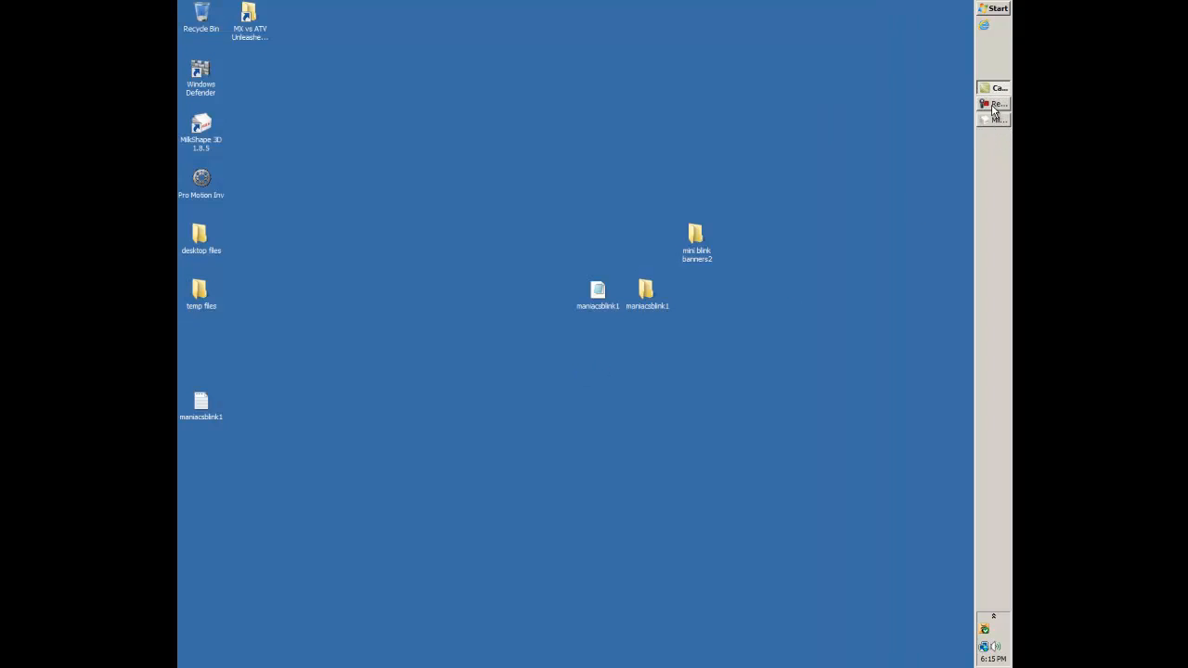
pyautogui.click(992, 105)
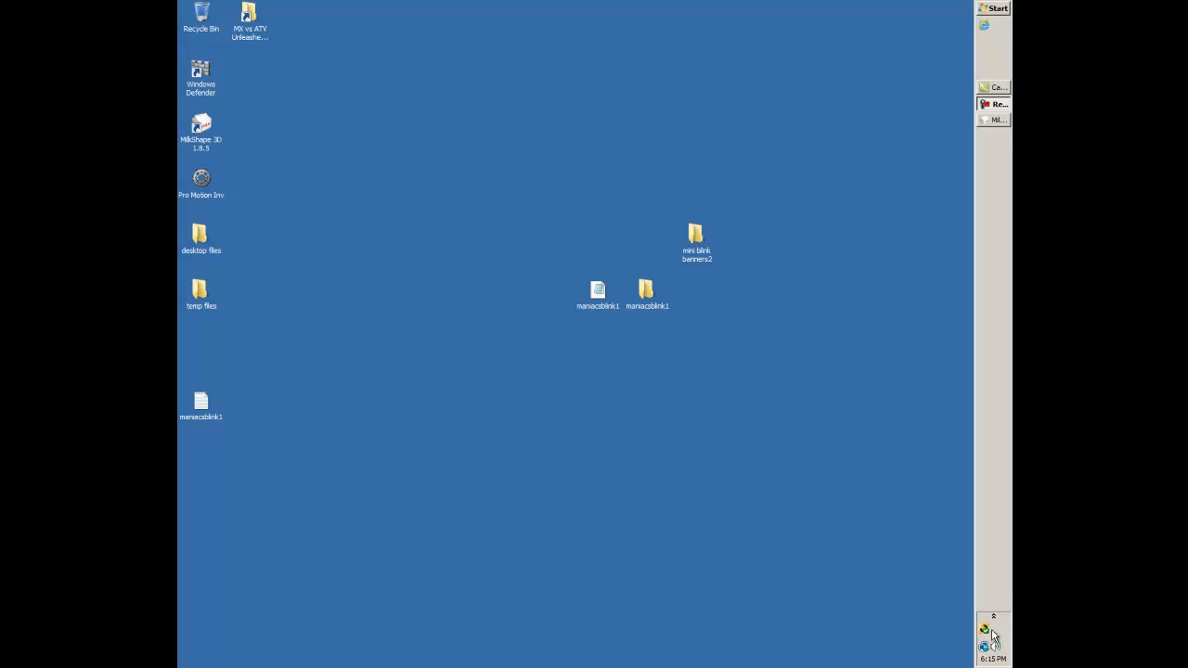